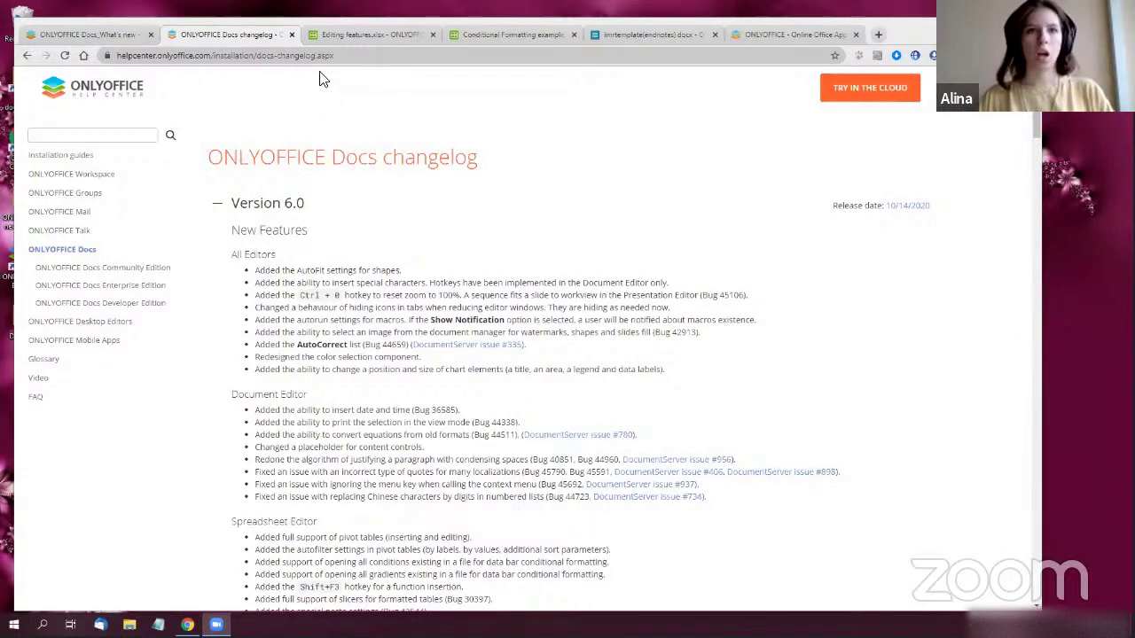
In Editing features.xlsx, begin a new pivot table using the range A1:C14 of the Pivot table sheet as source data
click(338, 37)
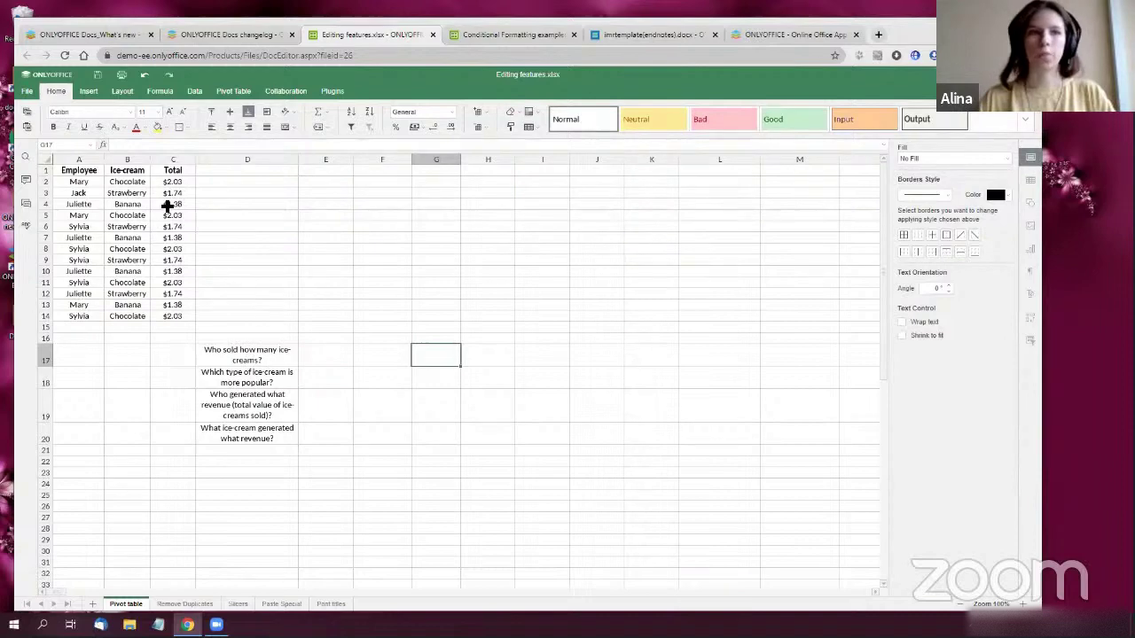
click(231, 92)
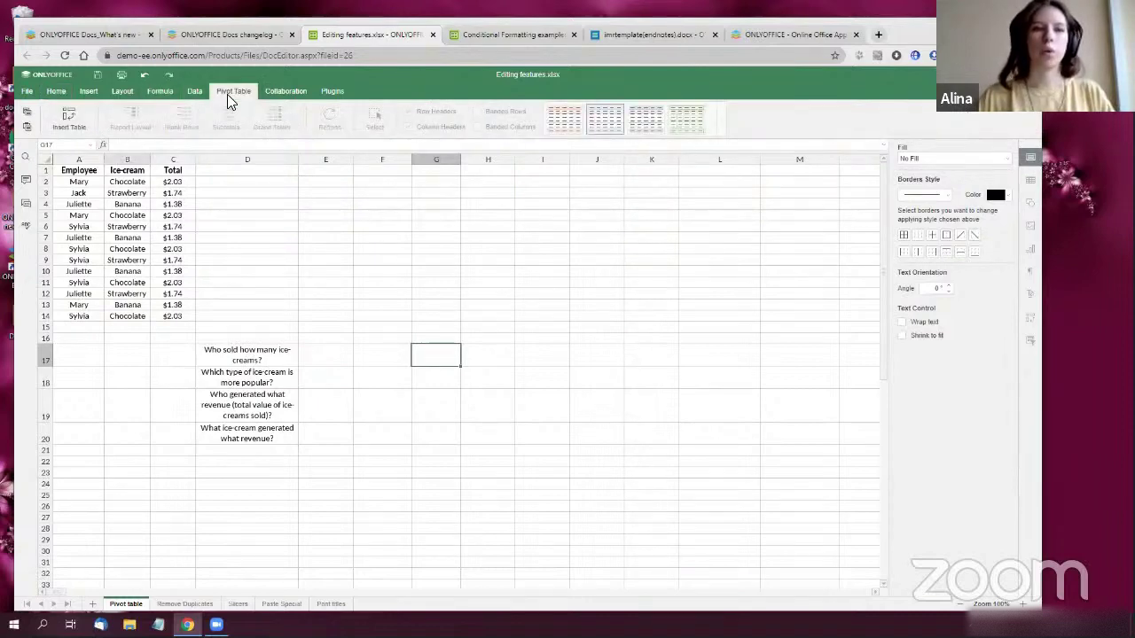
click(71, 117)
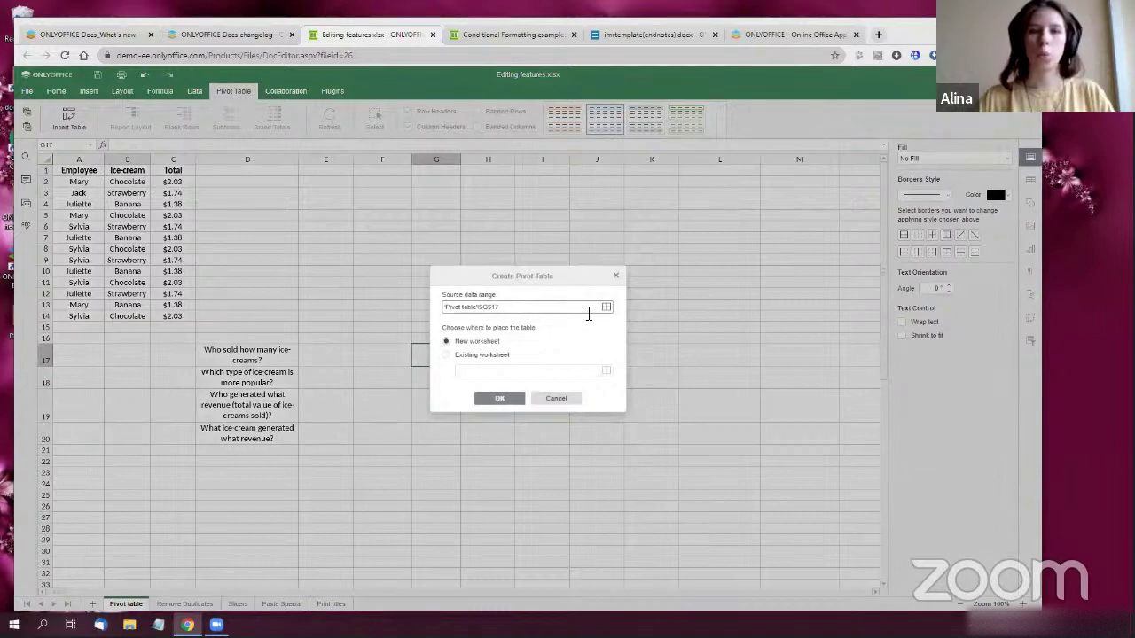
click(605, 307)
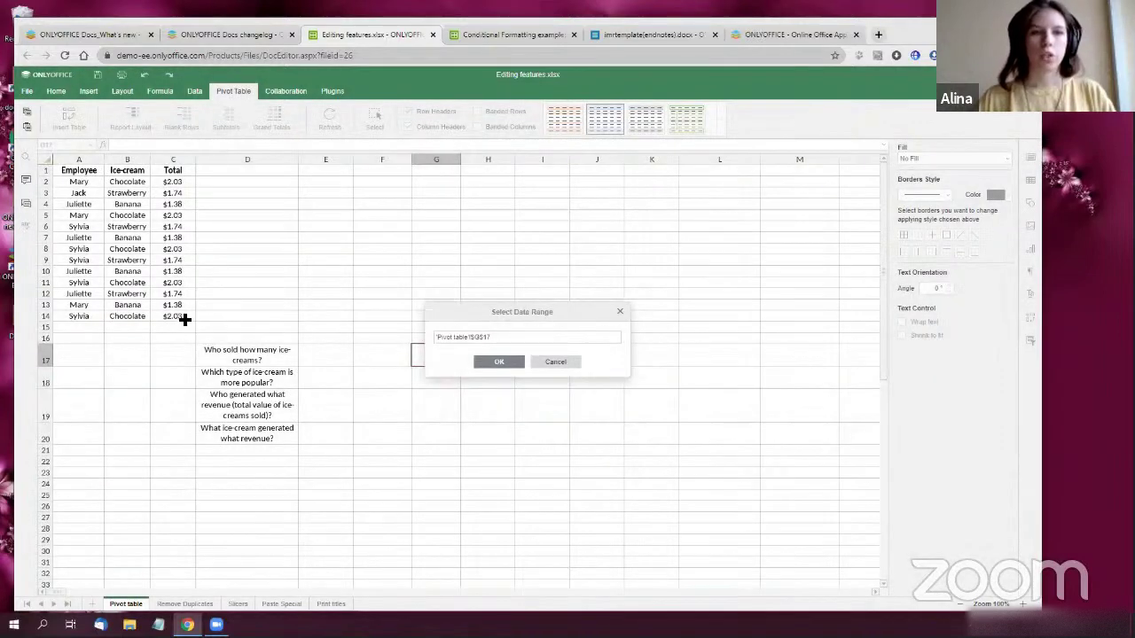
drag(184, 319, 66, 173)
click(497, 363)
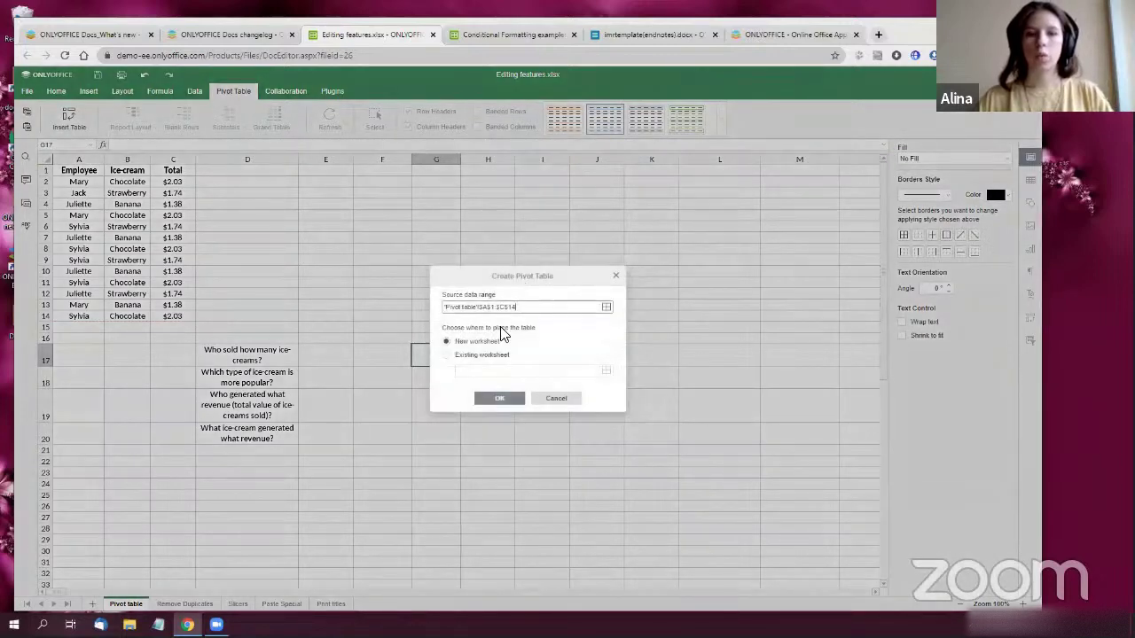
Place the pivot table on the existing worksheet at F1:H6 and create it
click(470, 357)
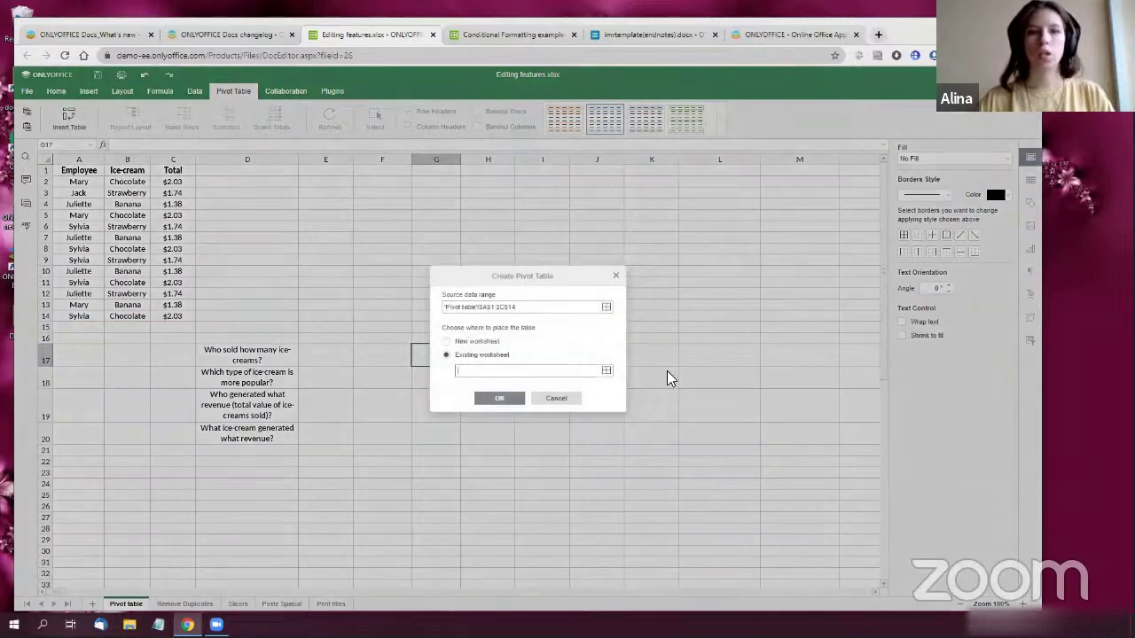
click(608, 373)
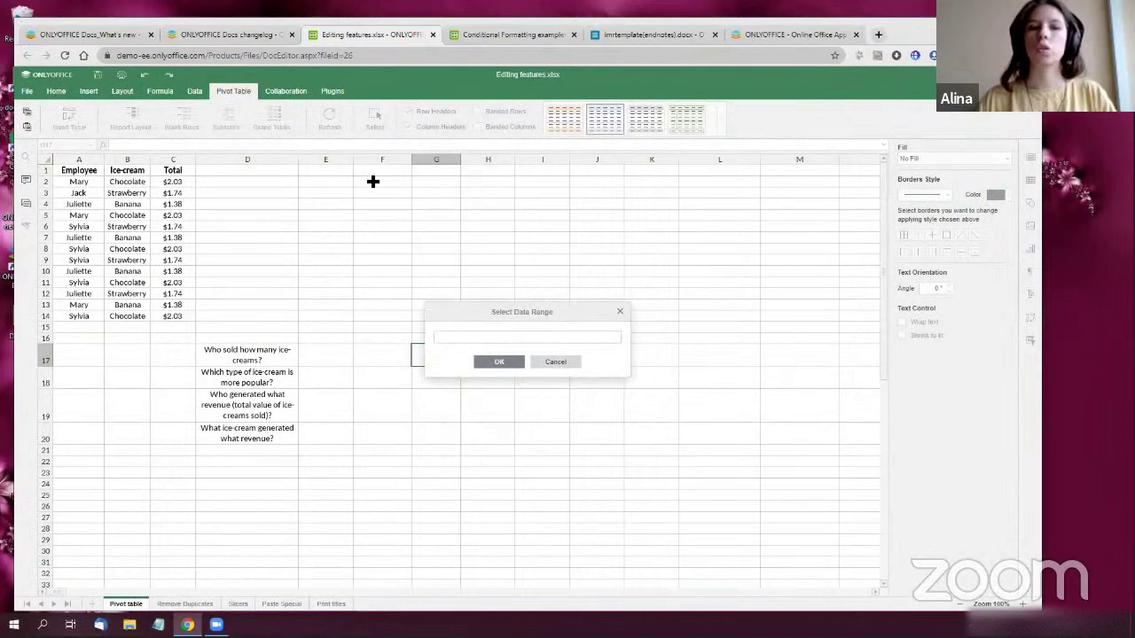
drag(364, 175, 504, 235)
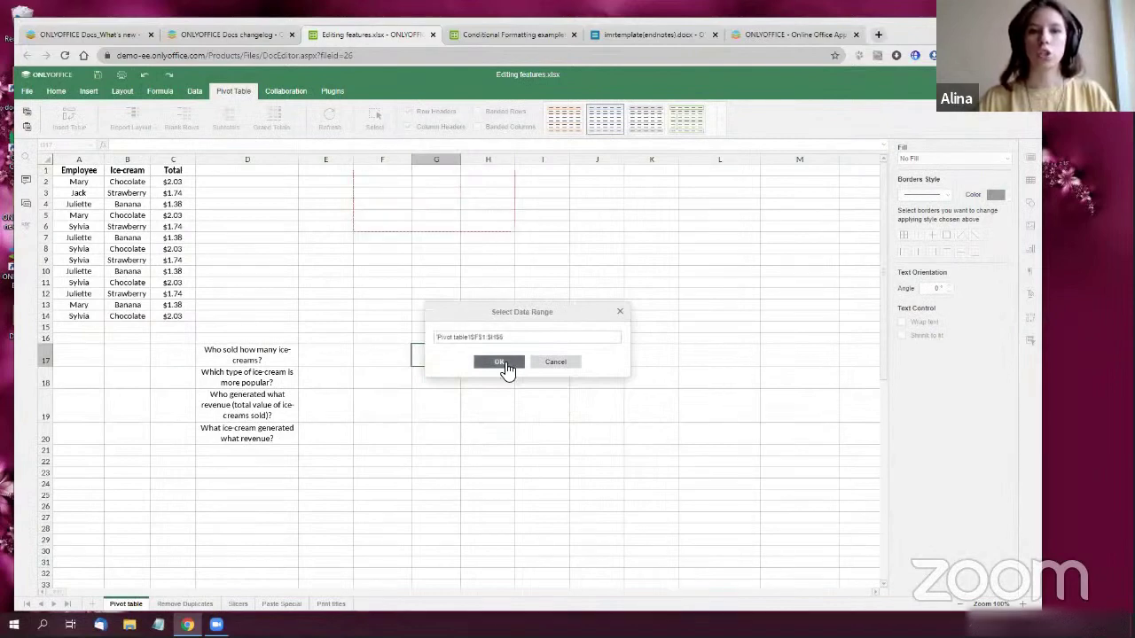
click(501, 363)
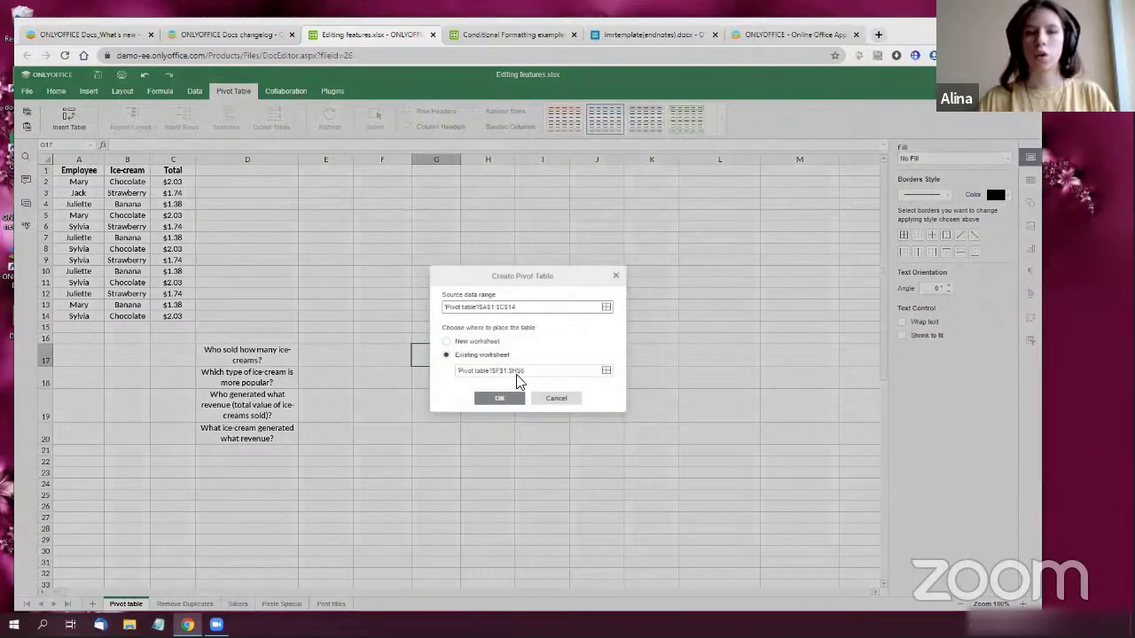
click(513, 400)
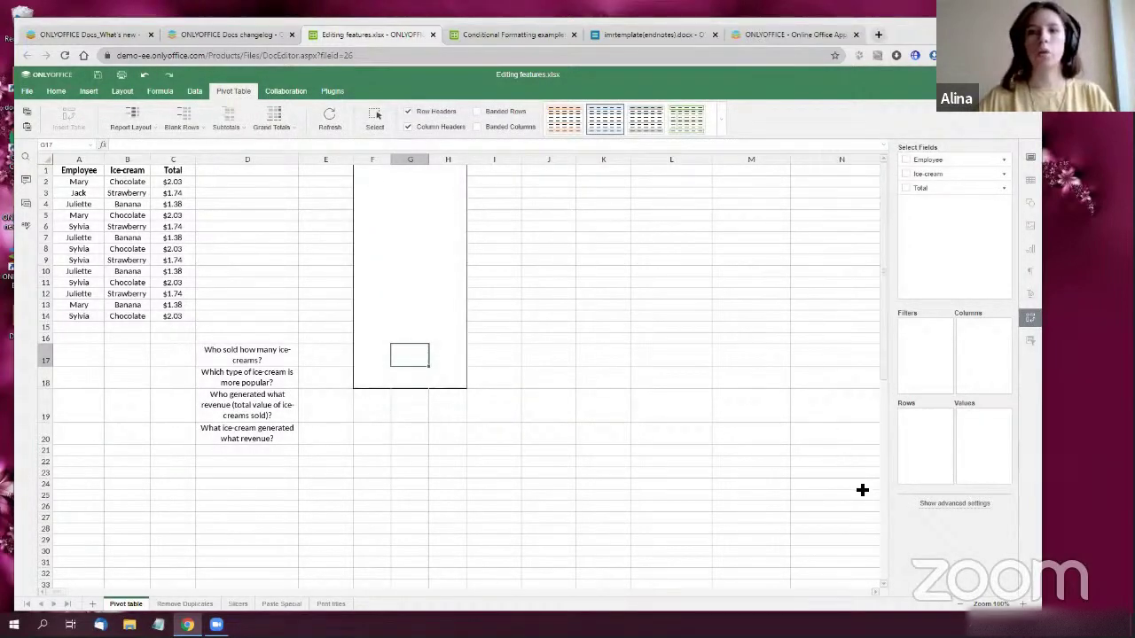
Add the Employee, Ice-cream and Total fields to the pivot table, with Employee as rows, Ice-cream as columns and Total as values
click(905, 160)
click(906, 175)
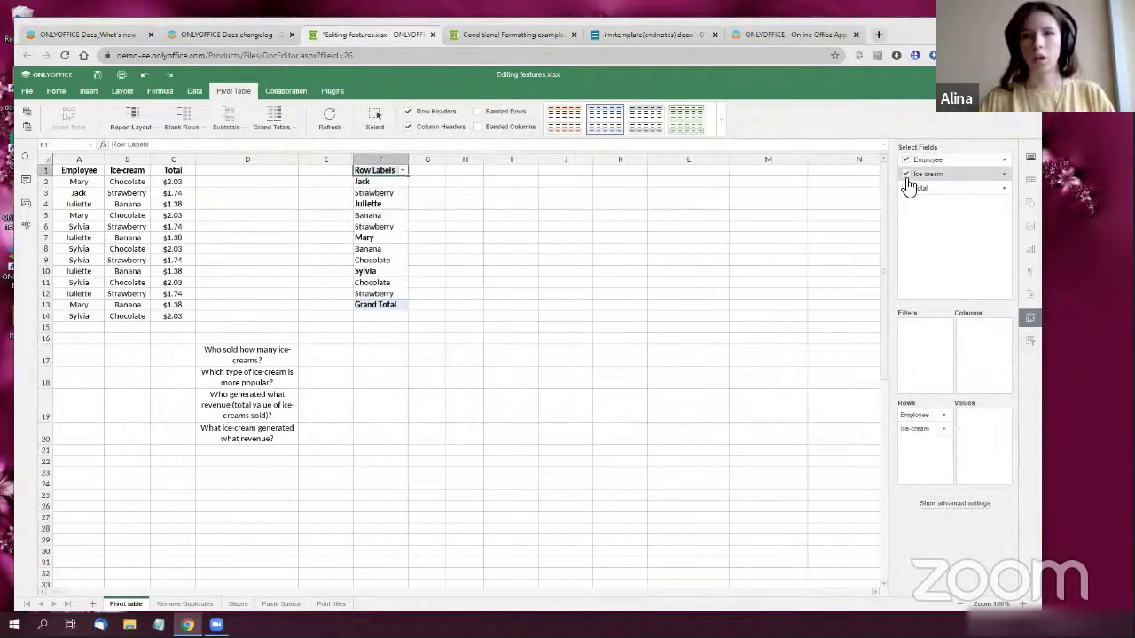
click(907, 187)
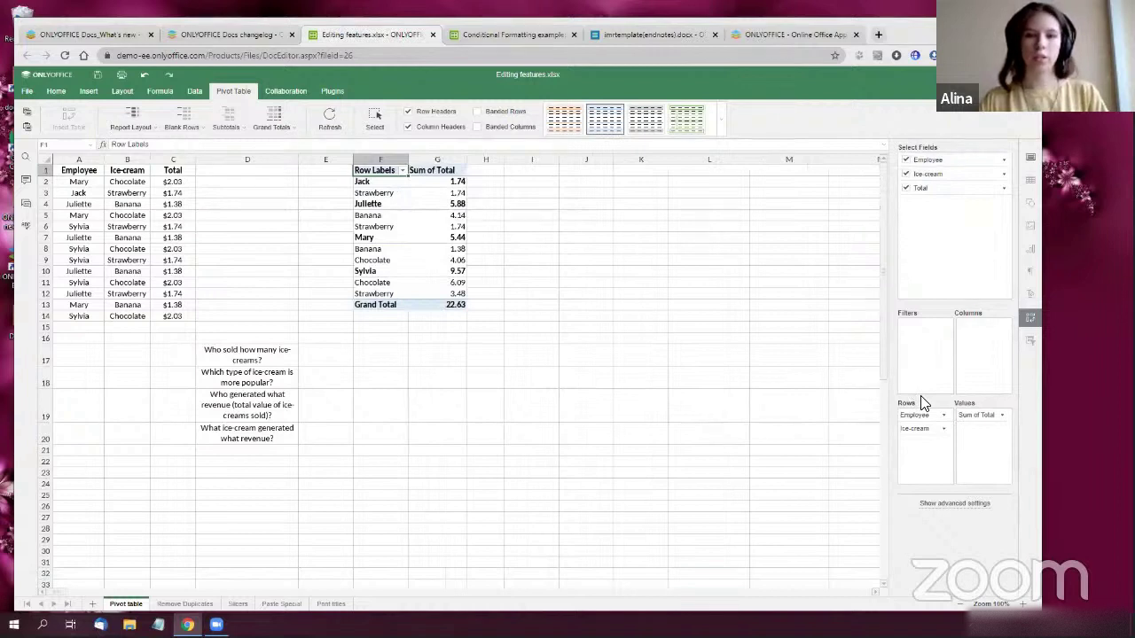
drag(914, 428, 982, 353)
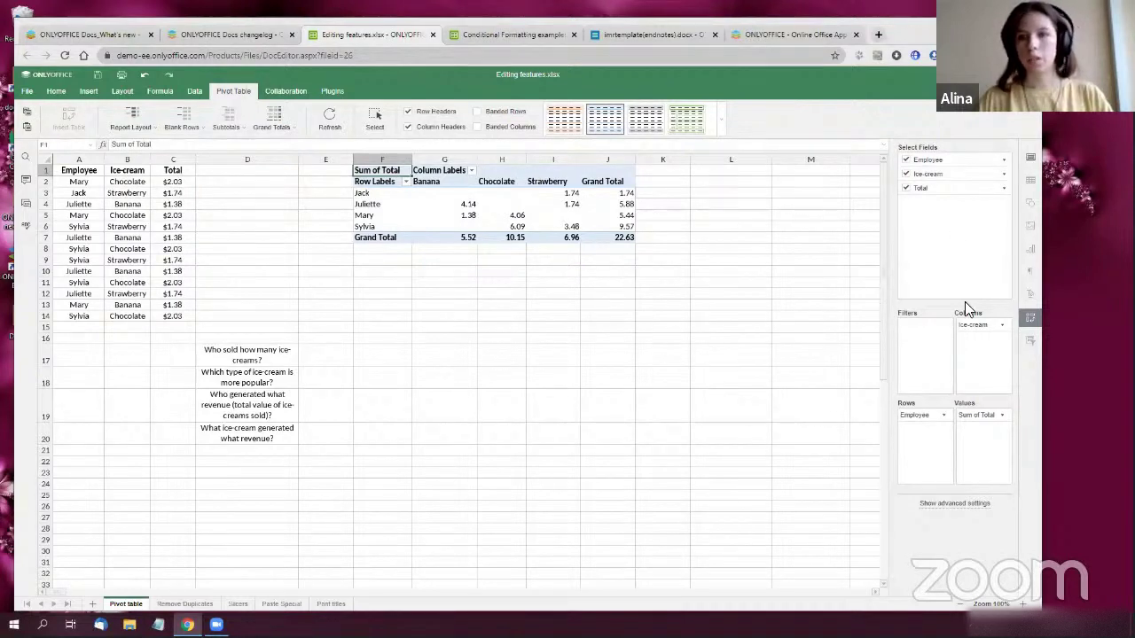
drag(976, 329, 983, 448)
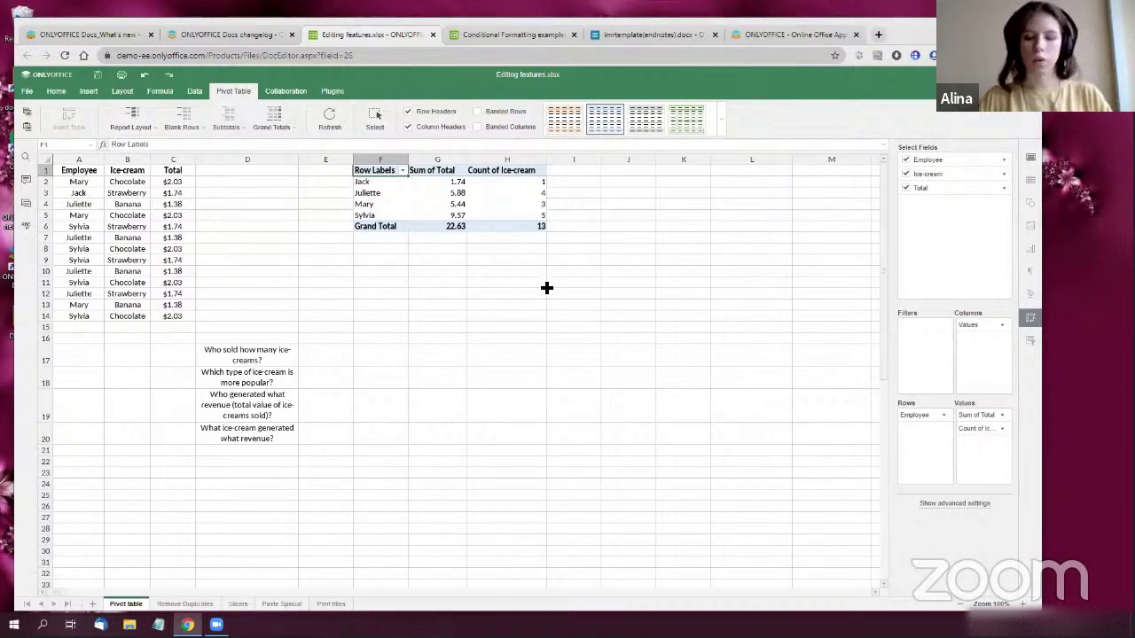
drag(976, 431, 973, 359)
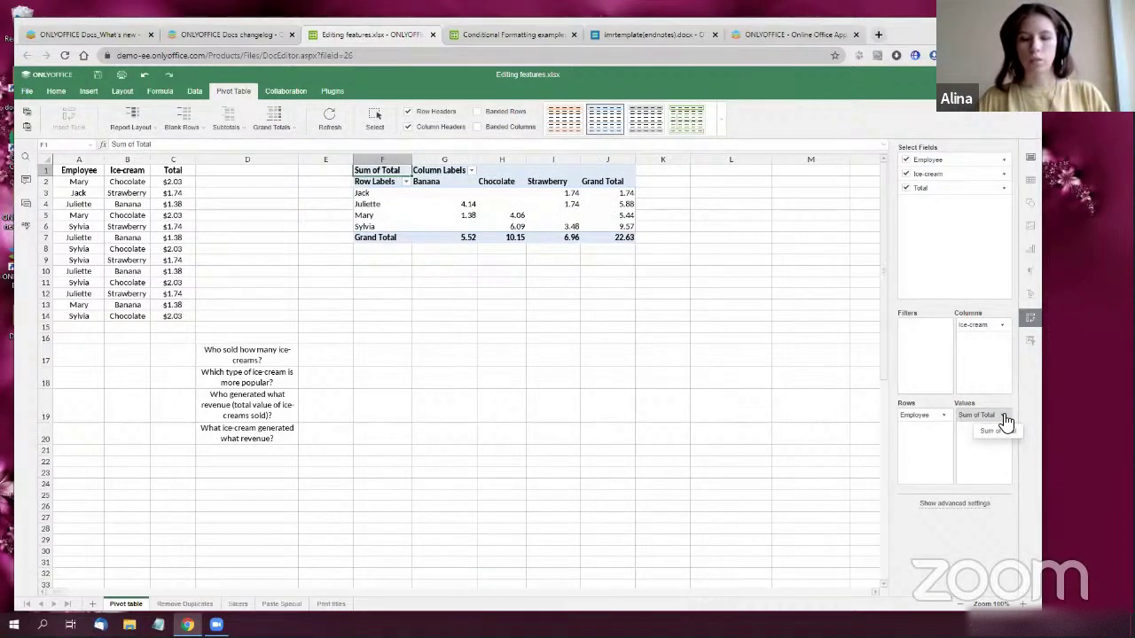
Summarize the pivot table's Total value field by Count
click(1003, 416)
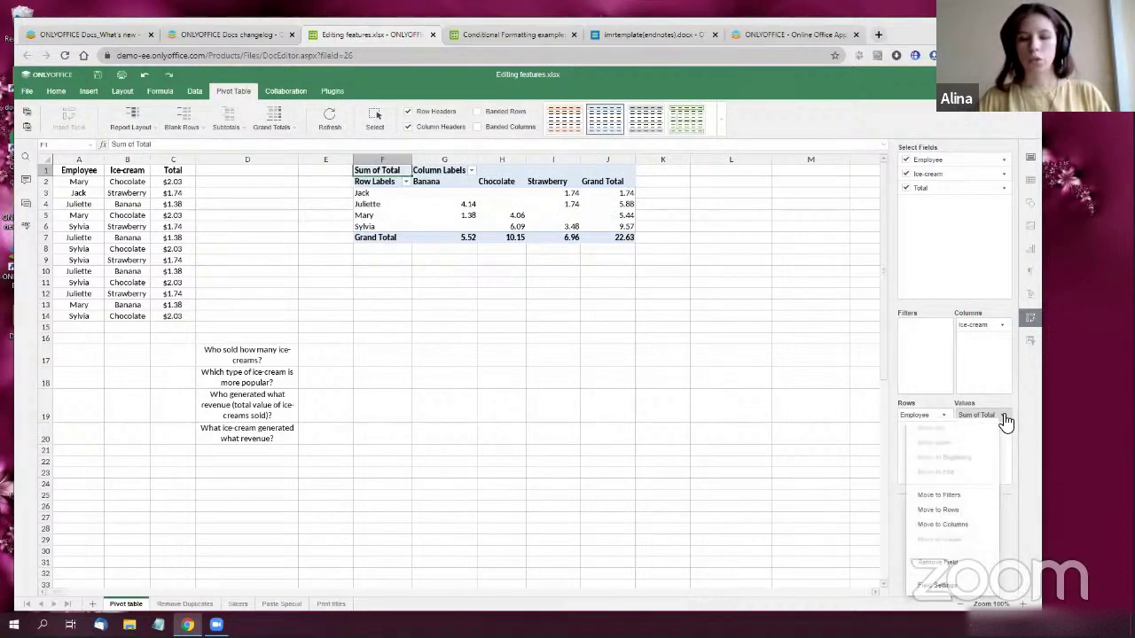
click(940, 587)
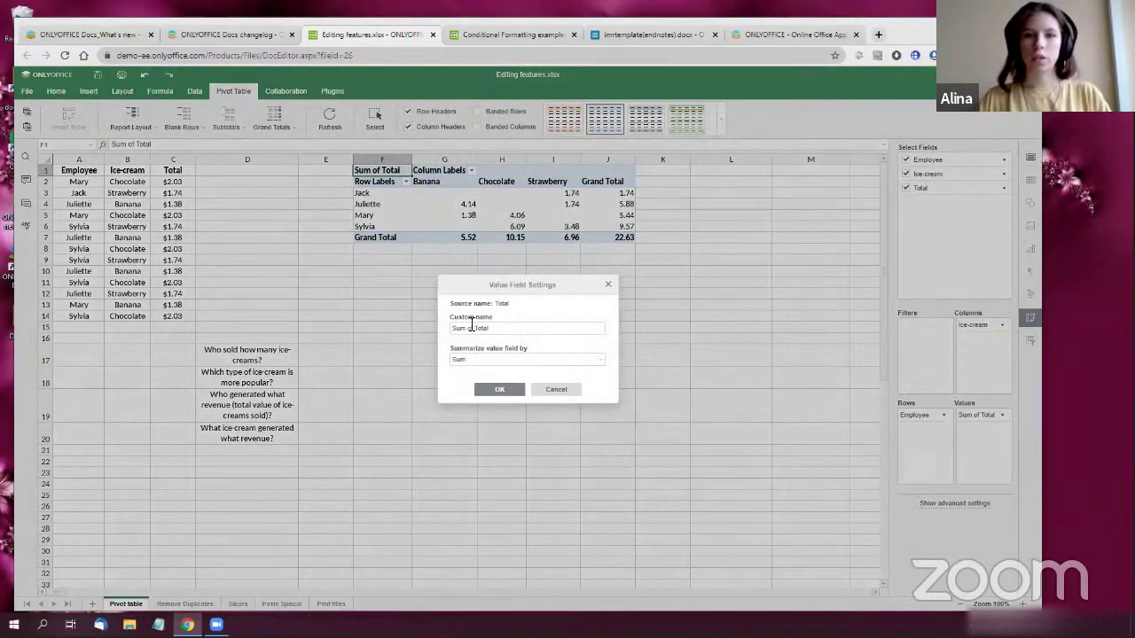
click(511, 367)
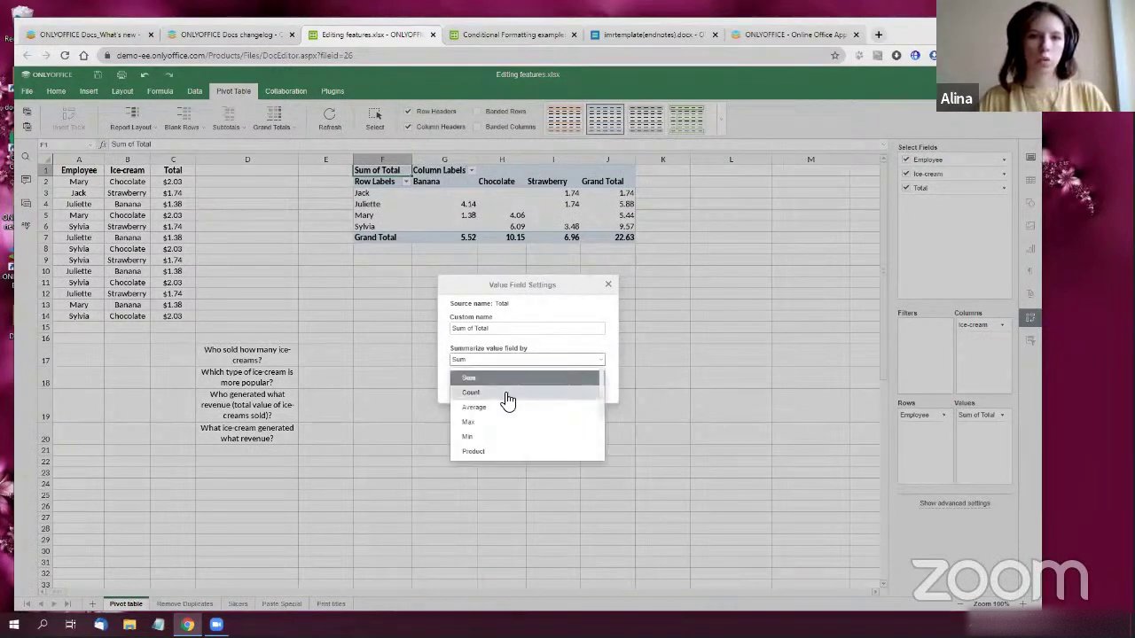
click(507, 396)
click(501, 392)
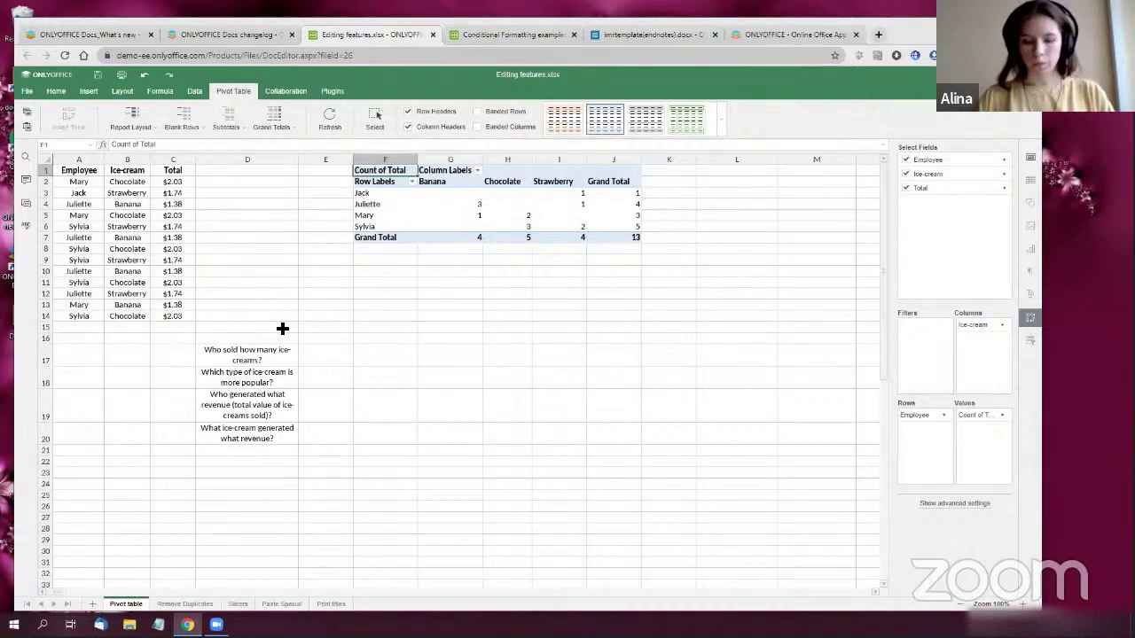
Set the pivot table's Total value field to be summarized by Sum
click(1002, 416)
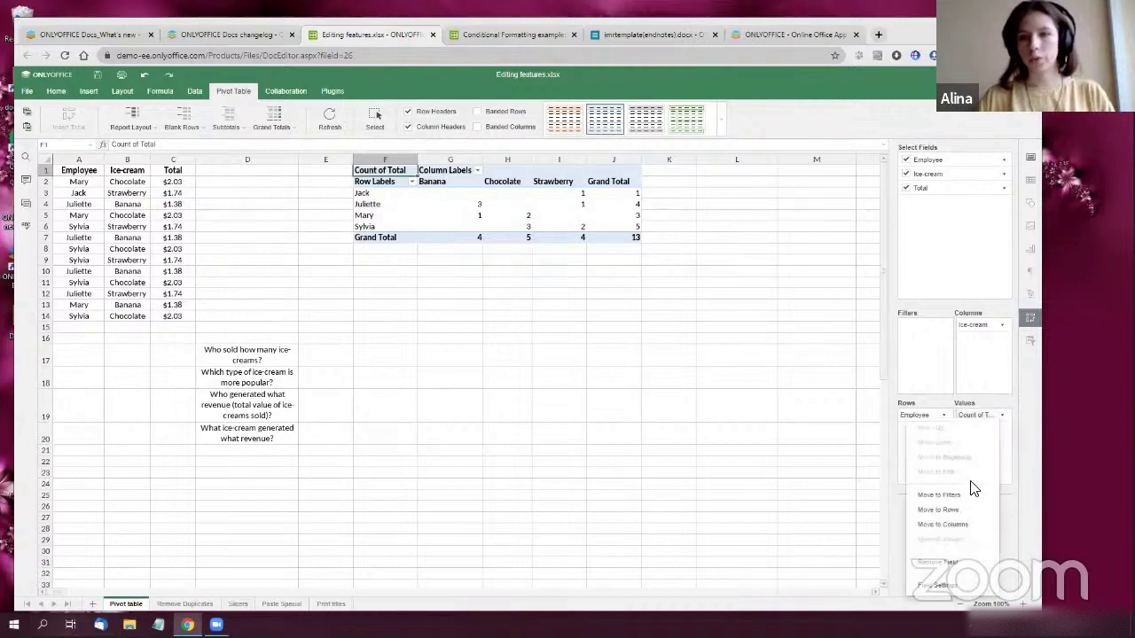
click(946, 586)
click(495, 361)
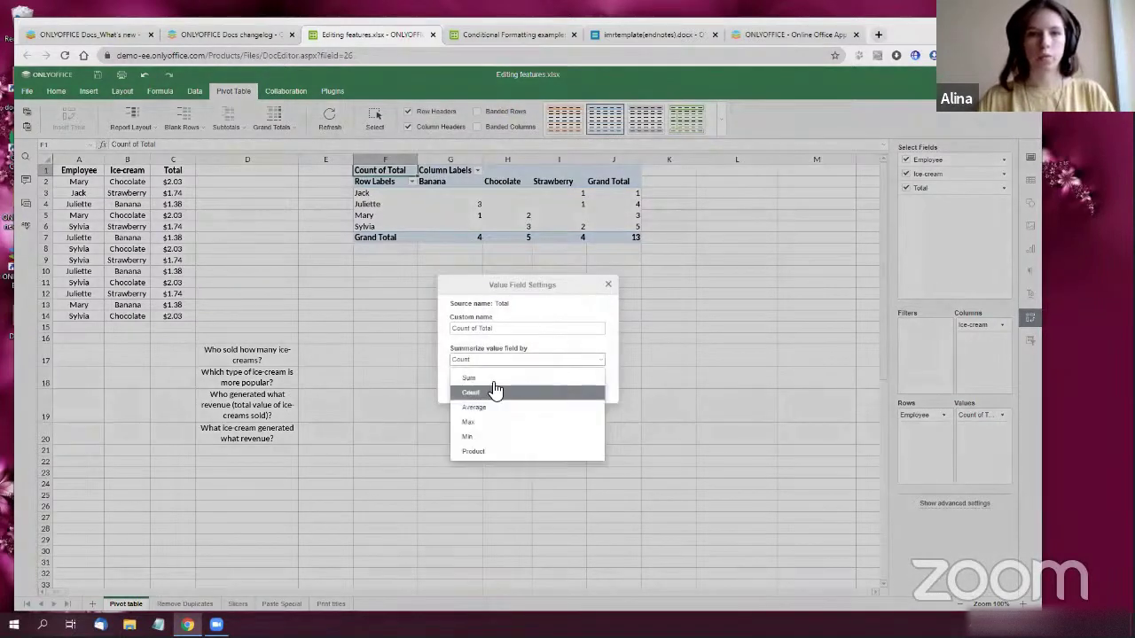
click(492, 376)
key(Return)
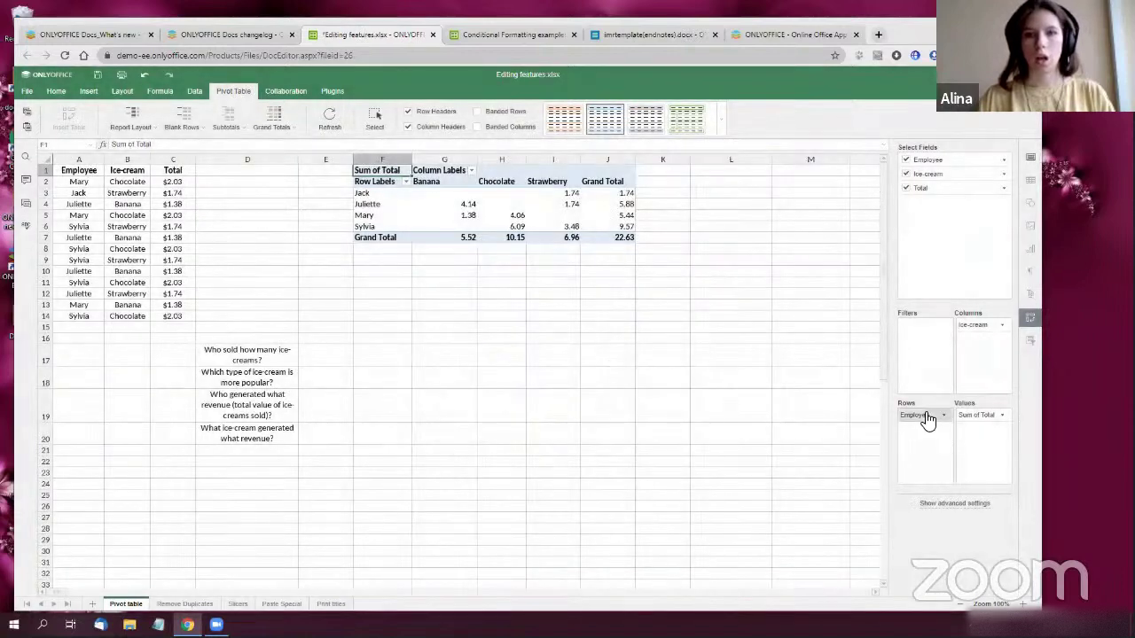
Remove Ice-cream and Employee from the pivot table, then add Ice-cream back as the only row field
click(907, 175)
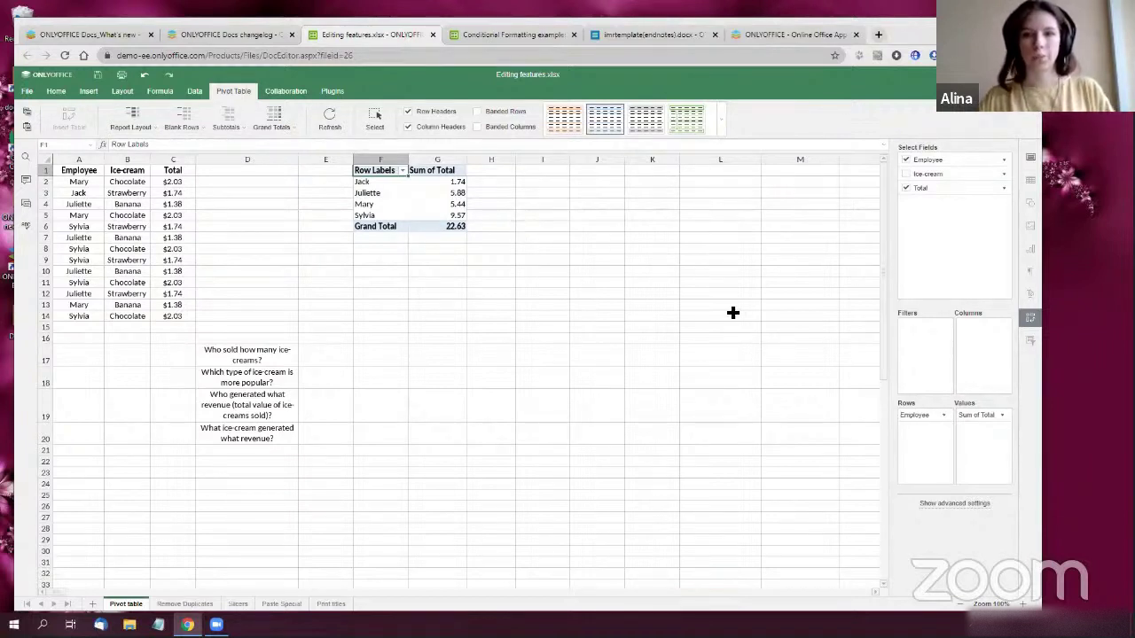
click(906, 160)
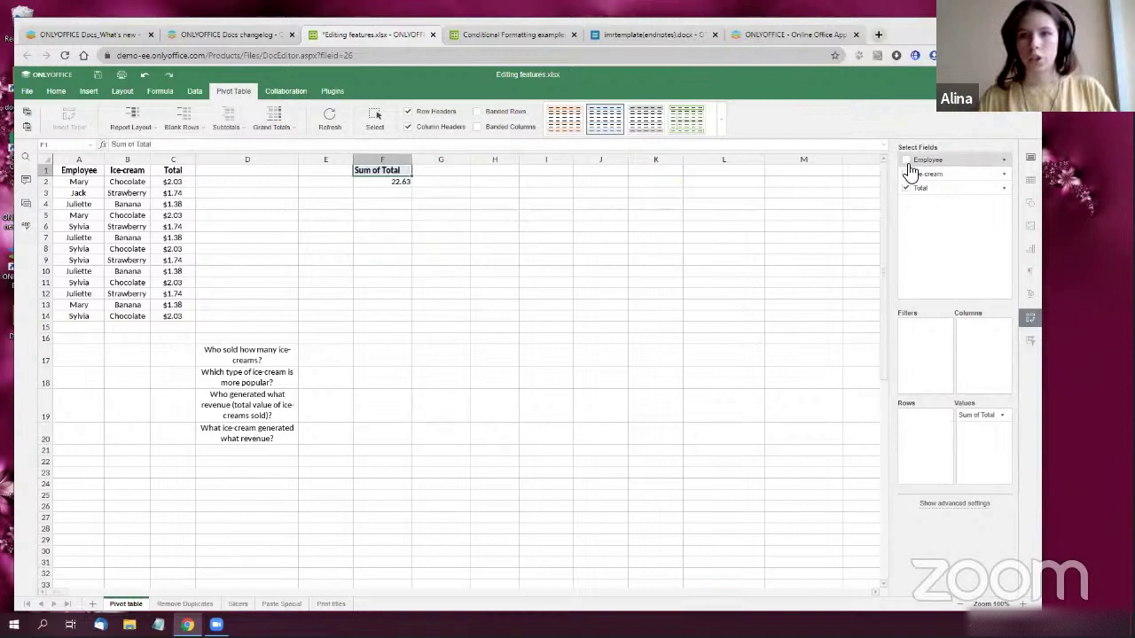
click(907, 173)
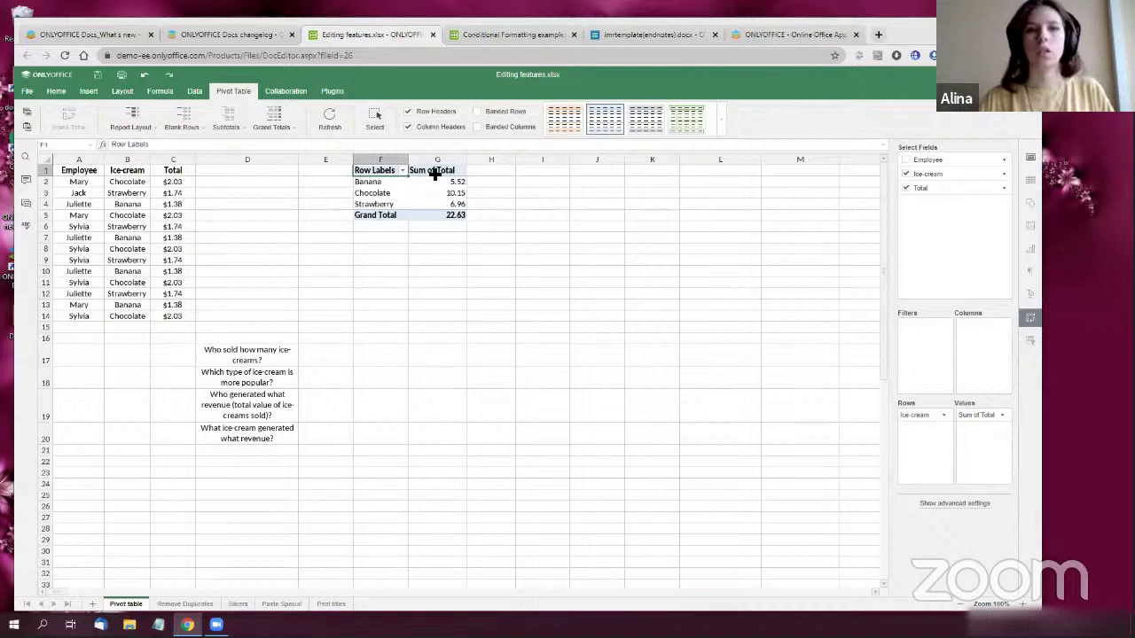
In Conditional Formatting examples.xlsx, change the product in cell B4 of the Products1 sheet to Grain
click(489, 33)
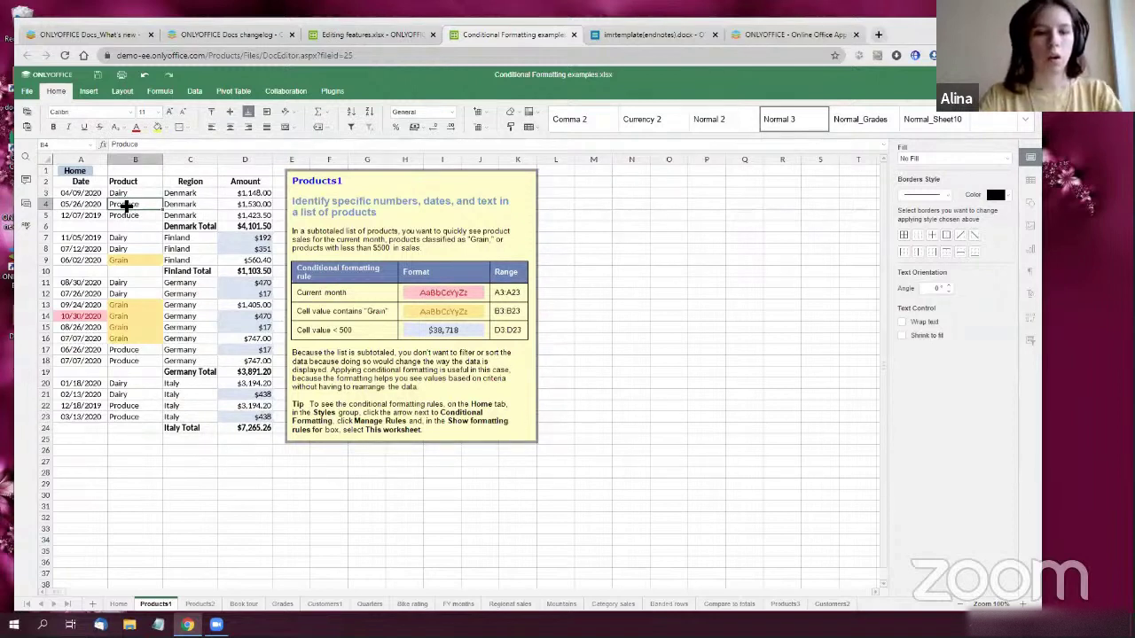
text(Grain)
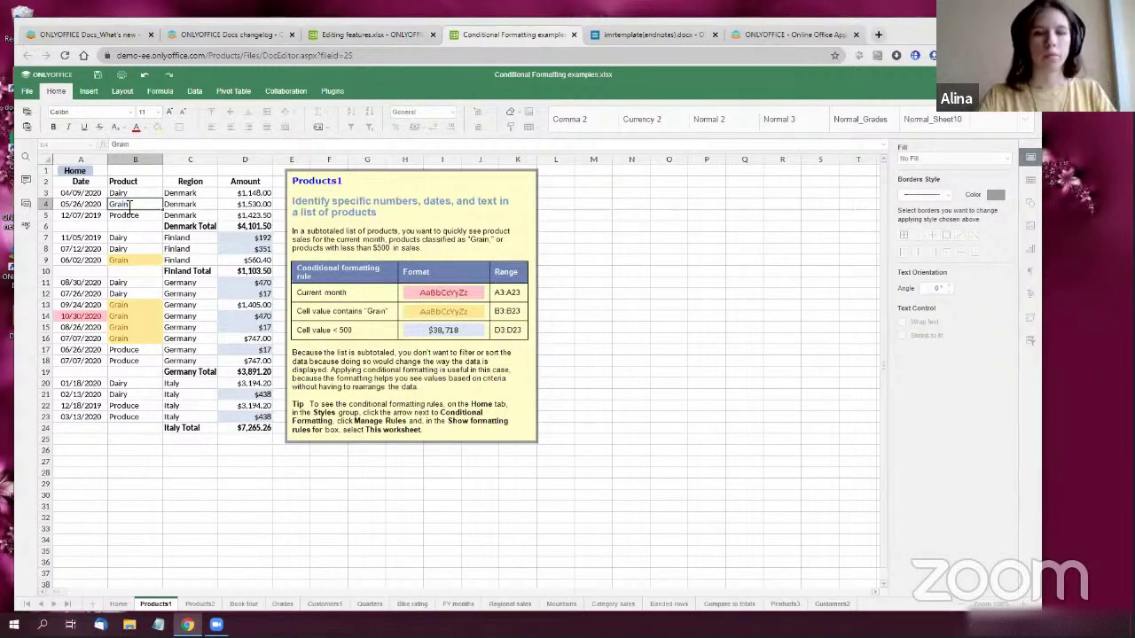
key(Return)
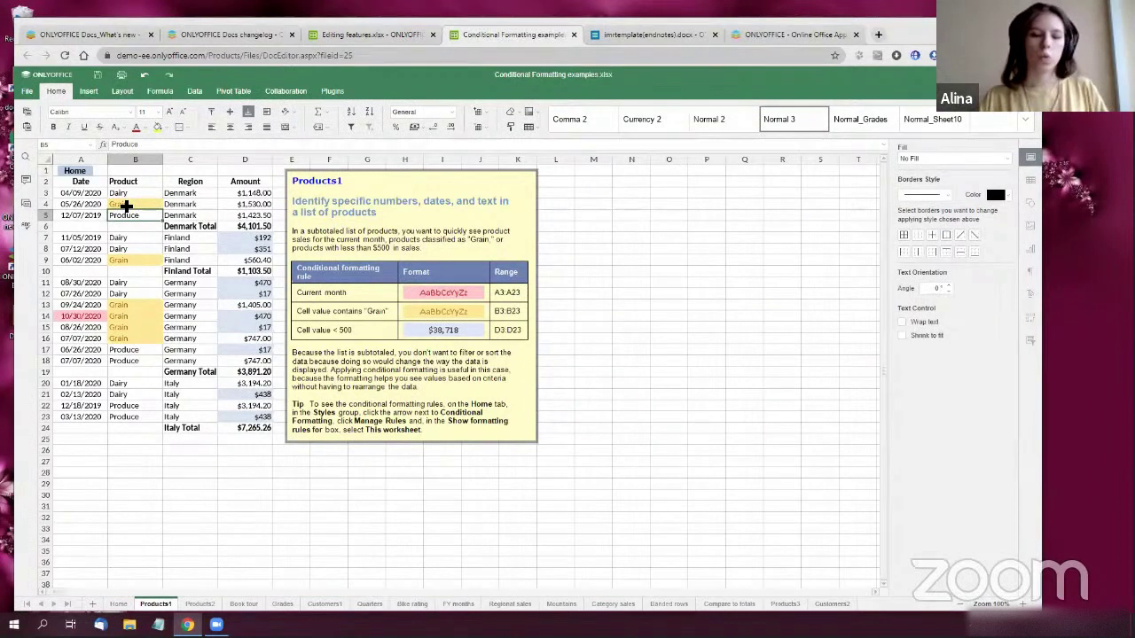
click(131, 205)
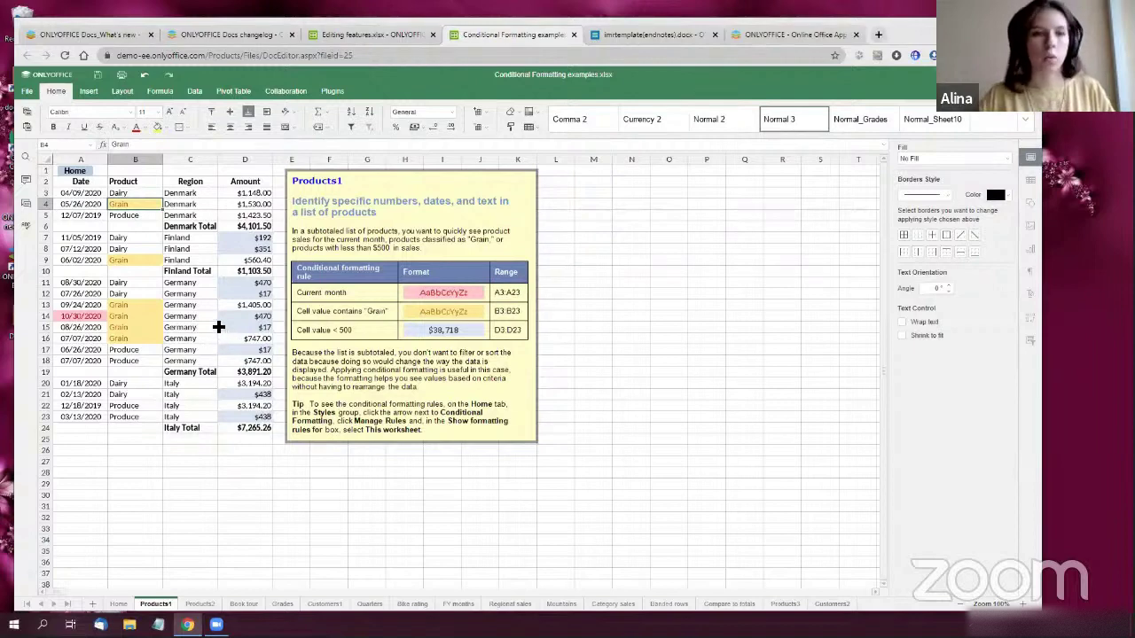
On the Products2 sheet, choose Produce as the product in G2 and $100 as the amount in G5
click(202, 603)
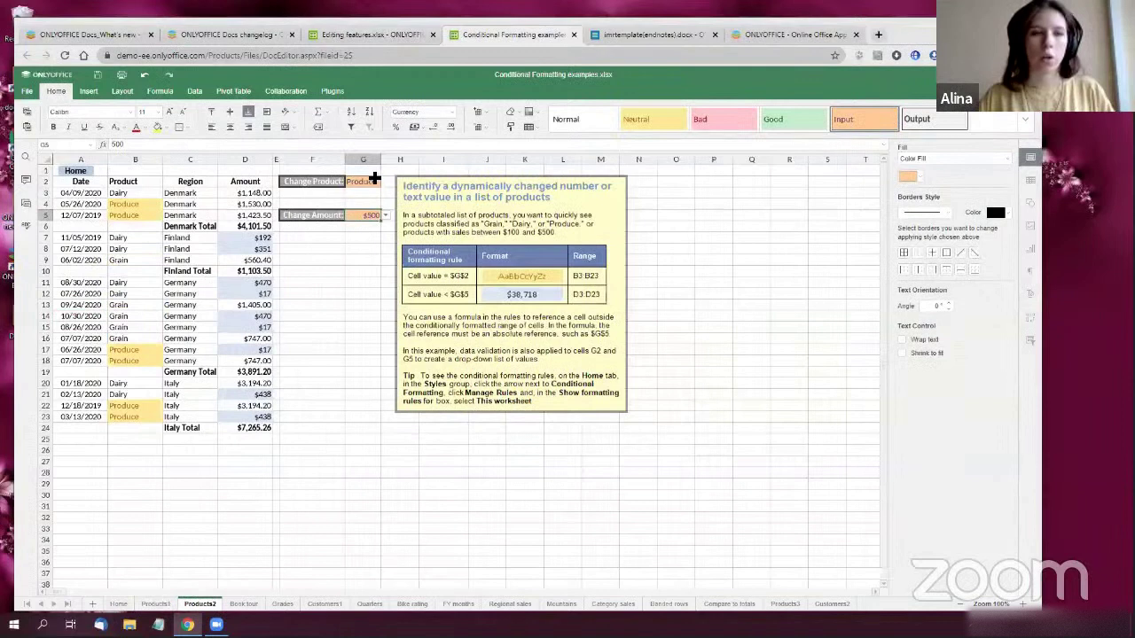
click(377, 180)
click(376, 182)
click(385, 182)
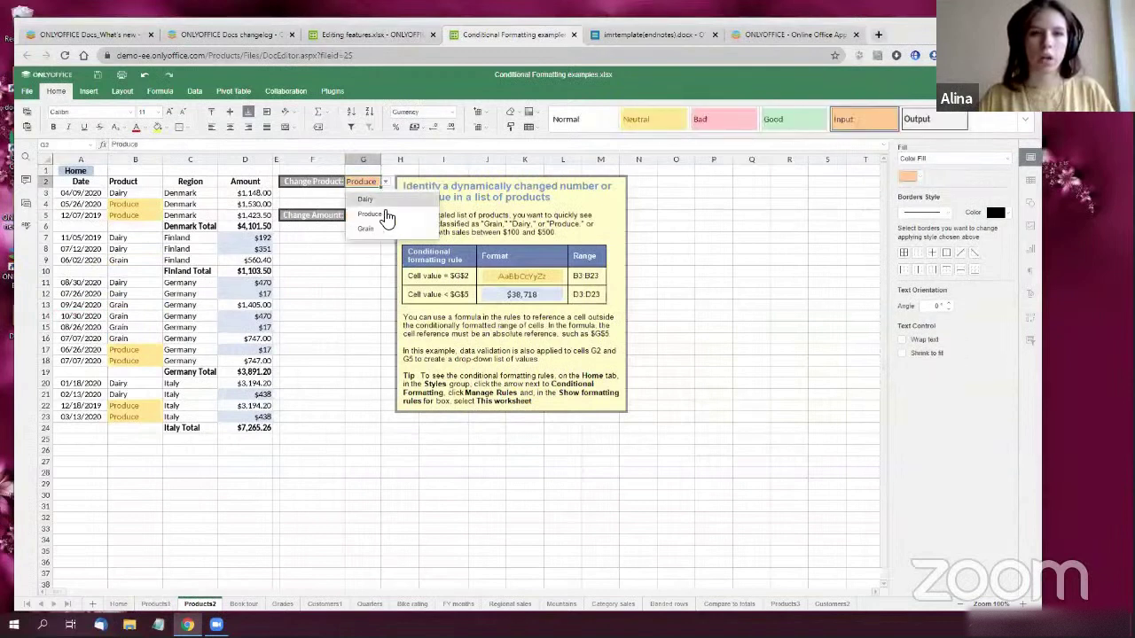
click(383, 215)
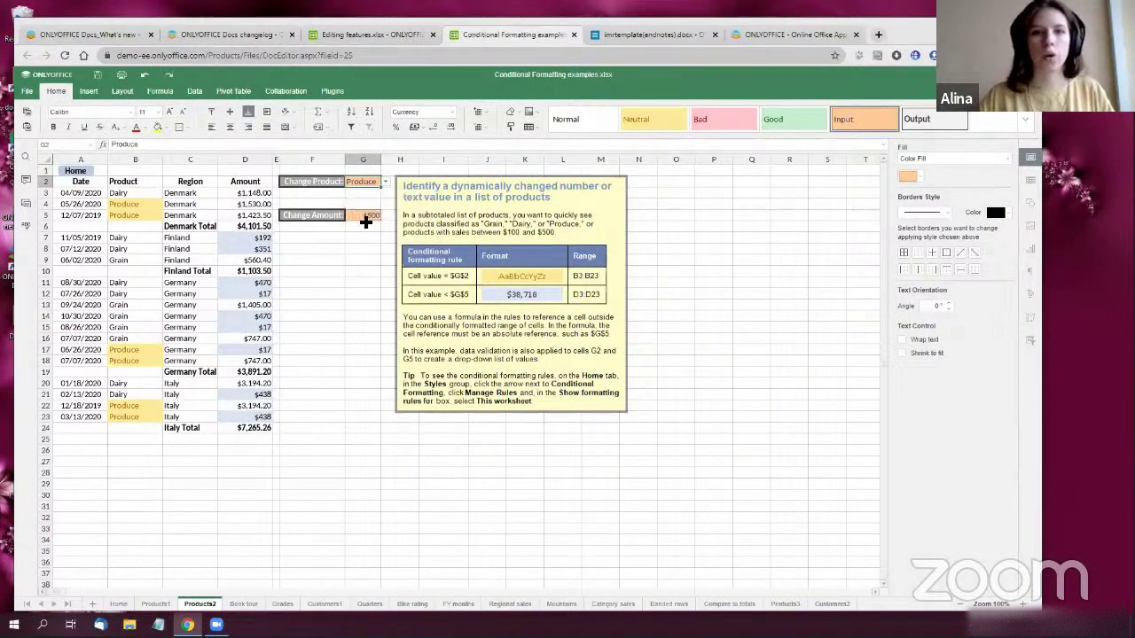
click(383, 217)
click(387, 216)
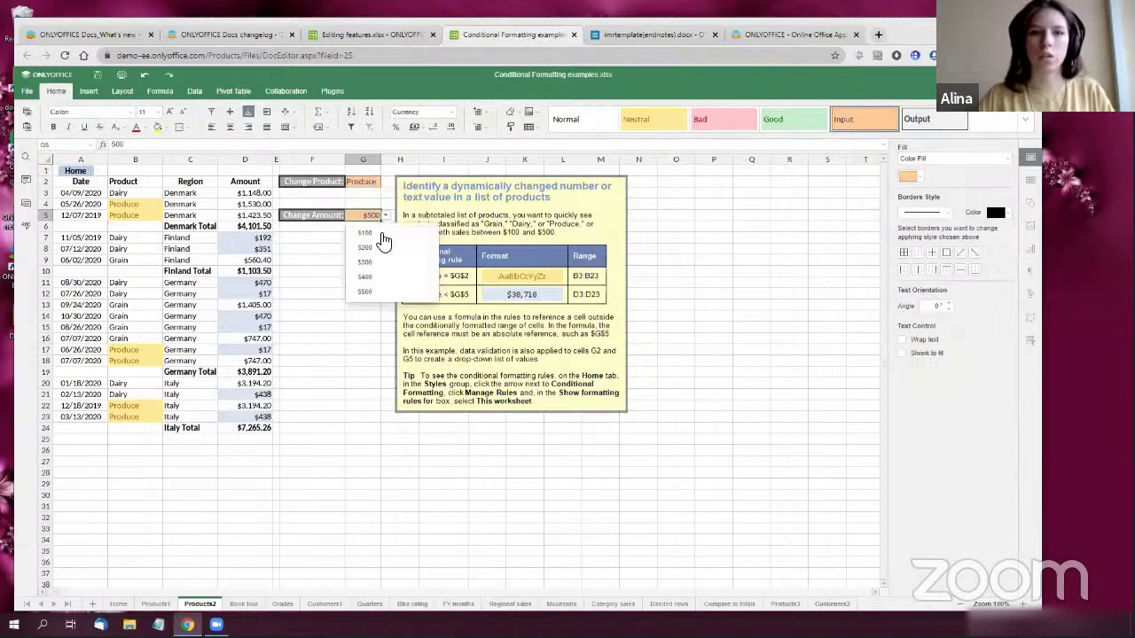
click(385, 236)
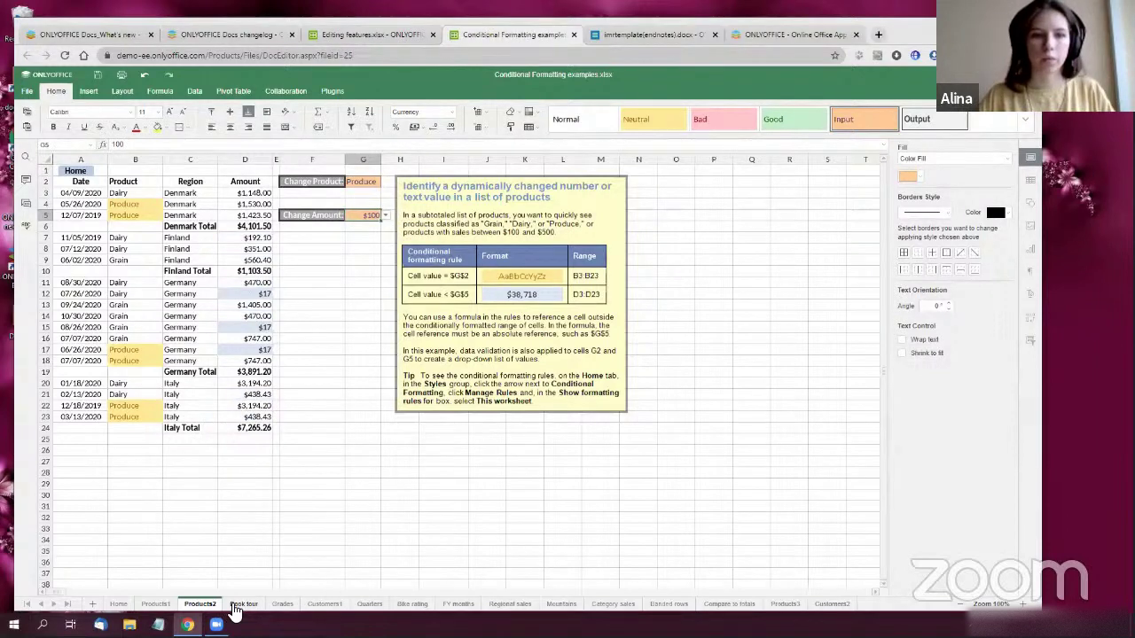
Open the Book tour sheet to examine its top 20%, above average and bottom 10 conditional formatting
click(239, 604)
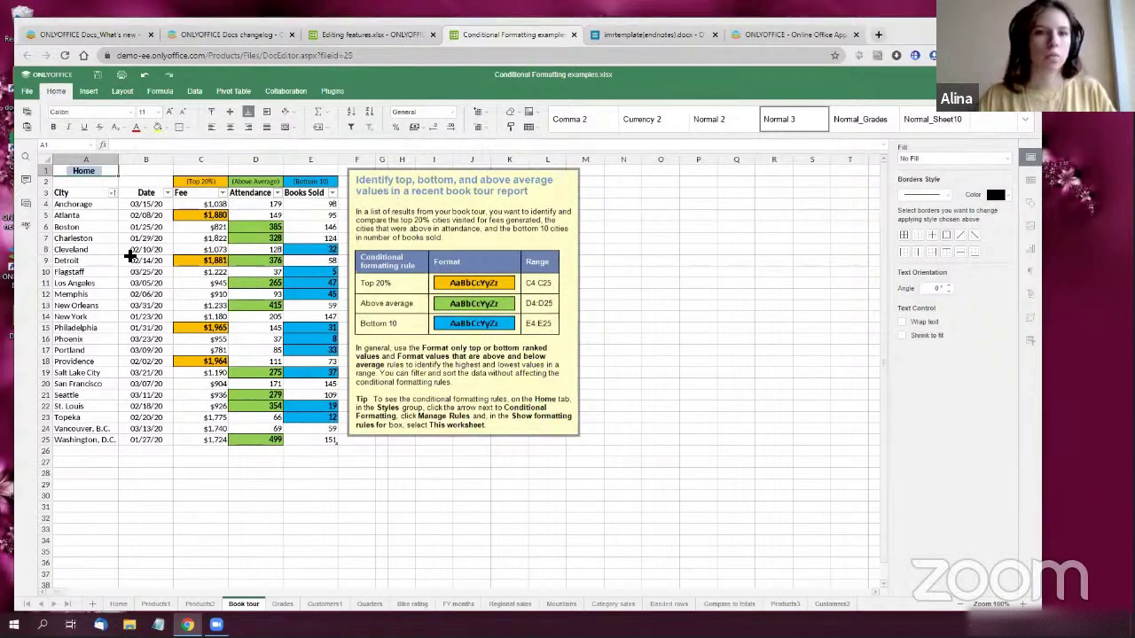
On the Grades sheet, set the grade in cell F5 to 95 to test the top two conditional formatting rule
click(282, 605)
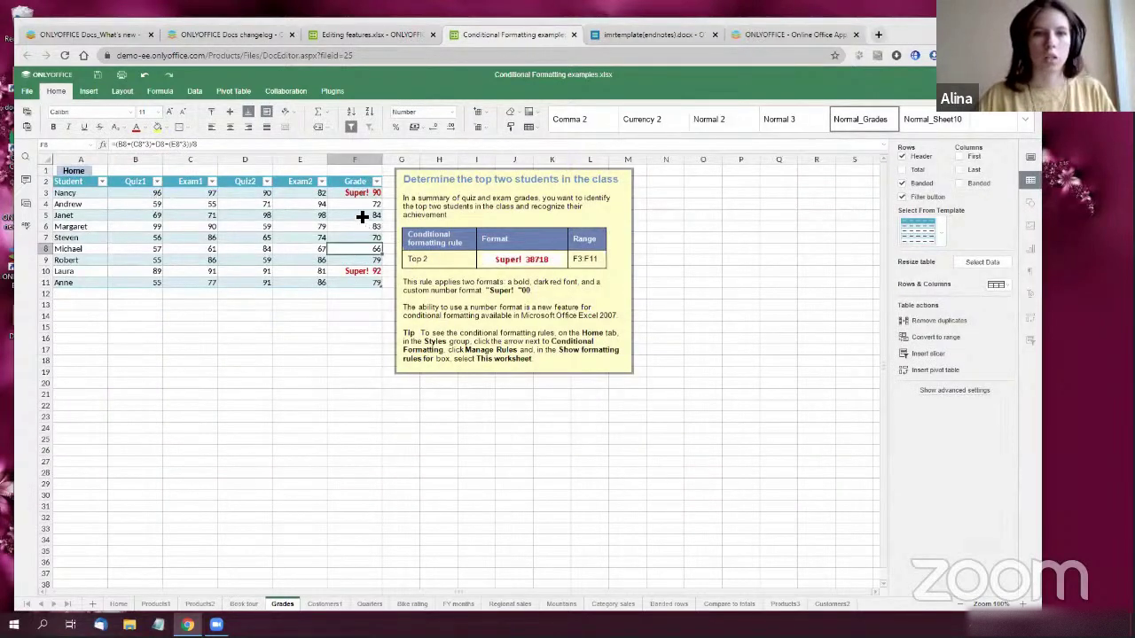
click(365, 215)
text(90)
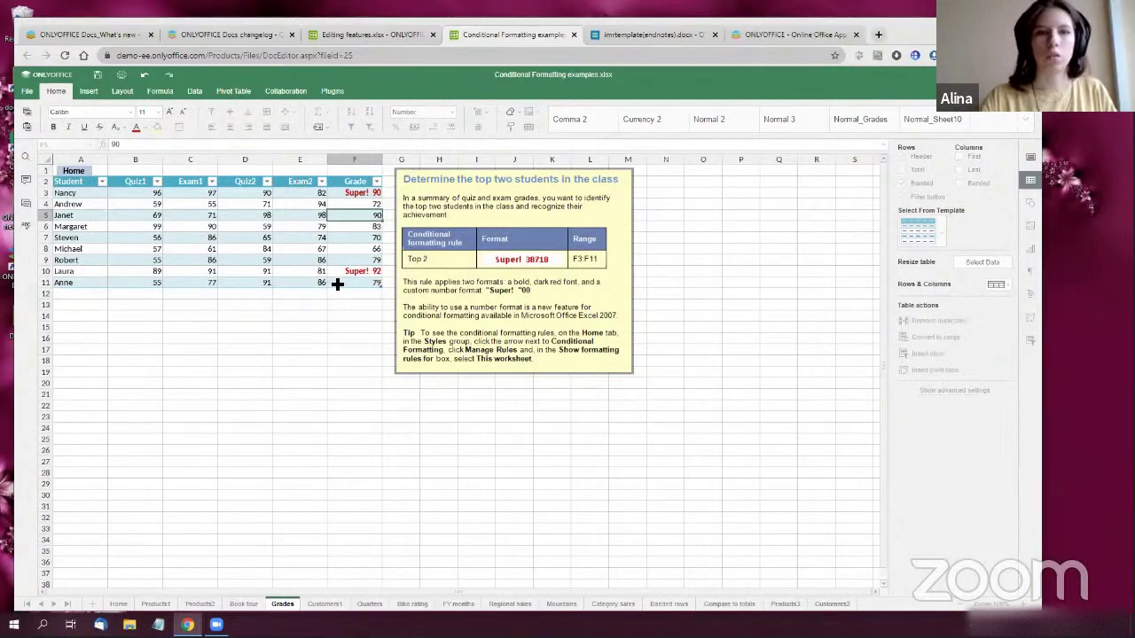
key(Return)
key(Up)
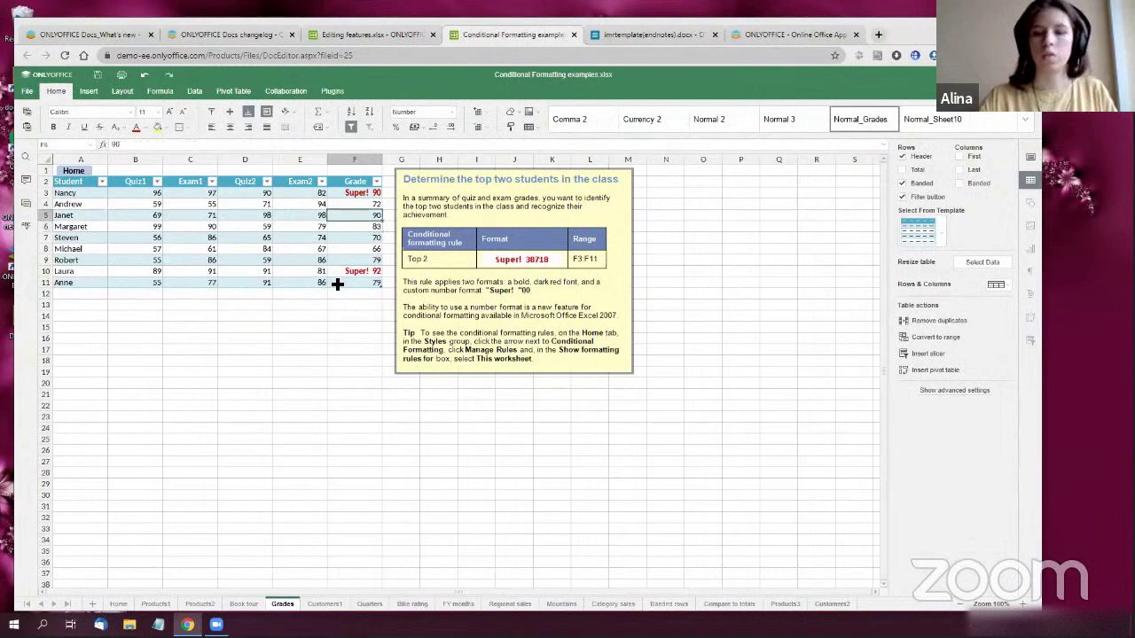
text(95)
key(Return)
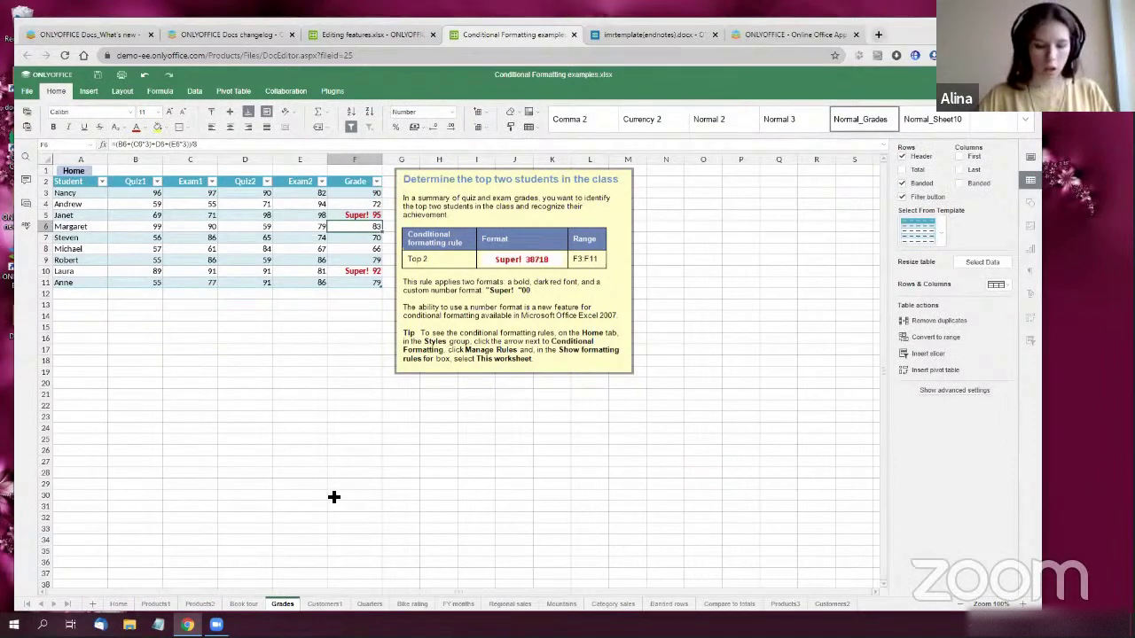
On the Customers1 sheet, filter the Contact Name column to a single duplicated customer and undo the filter
click(325, 605)
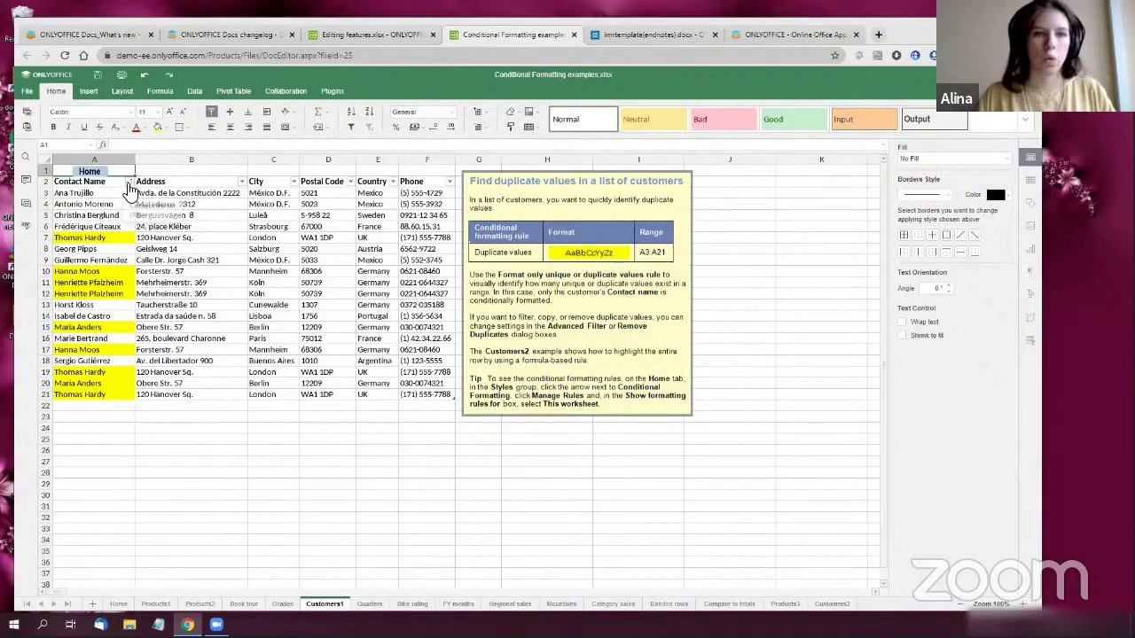
click(130, 183)
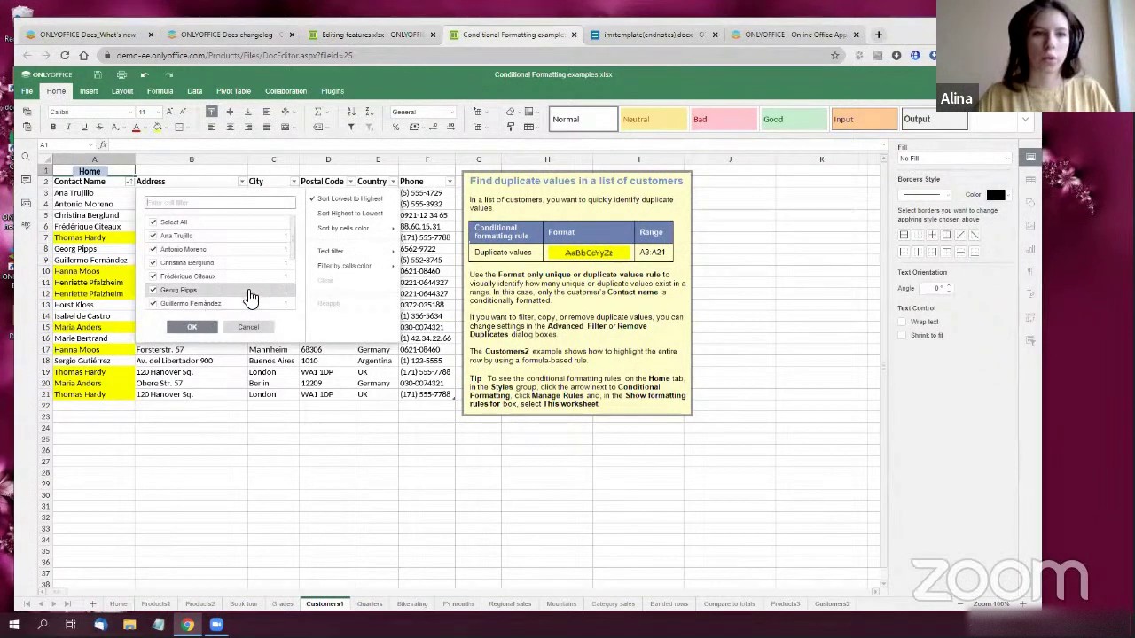
scroll(257, 275, down, 3)
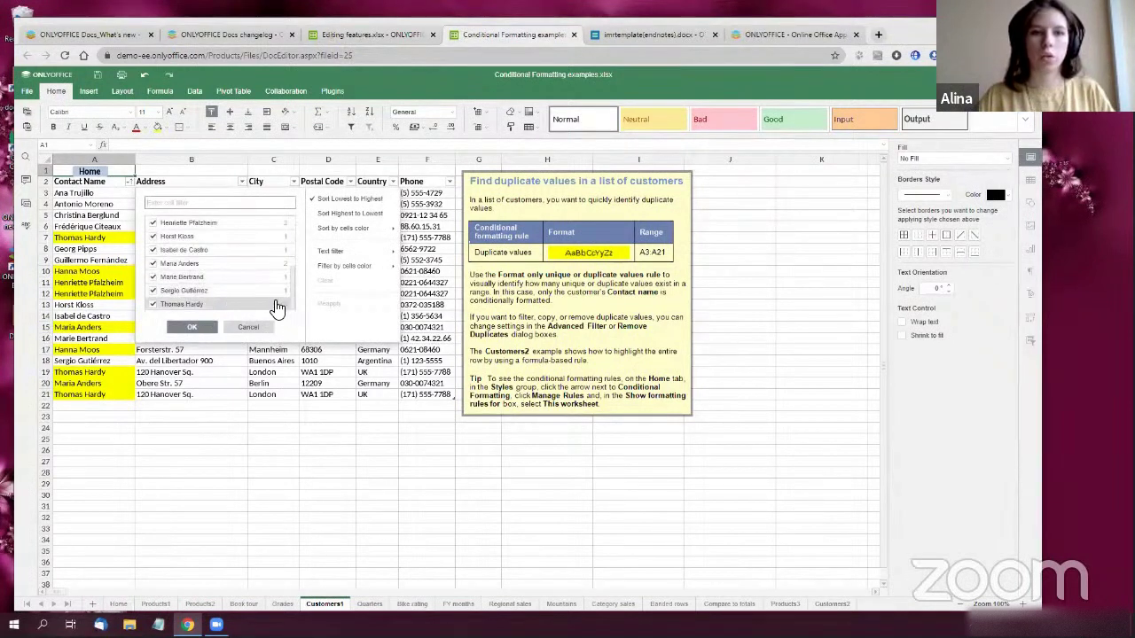
scroll(158, 259, up, 3)
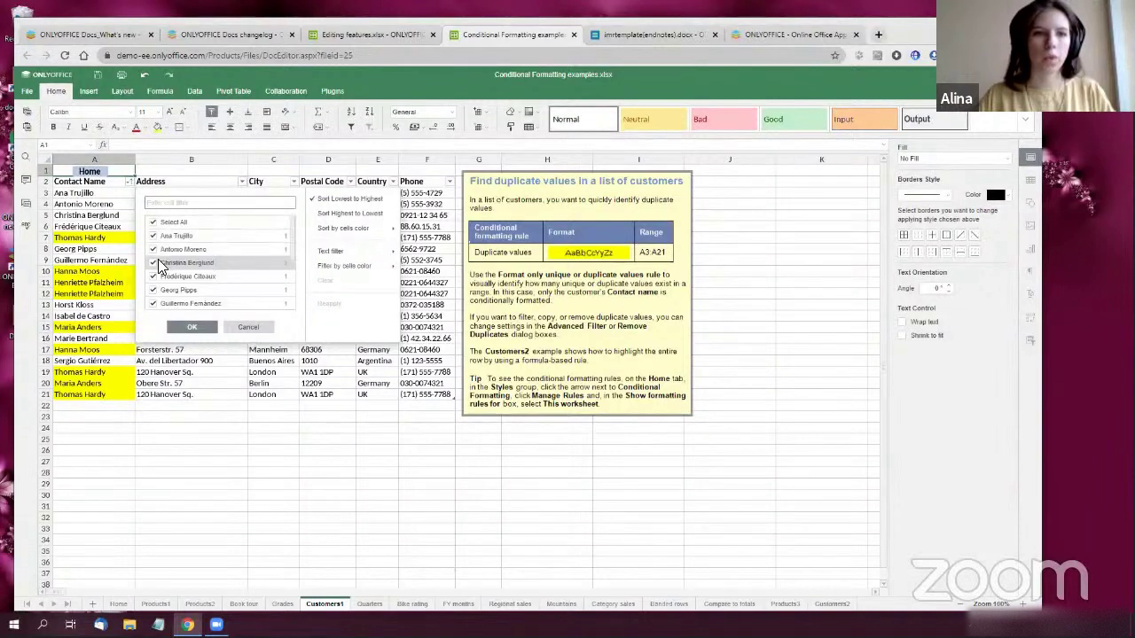
click(154, 222)
scroll(154, 258, down, 3)
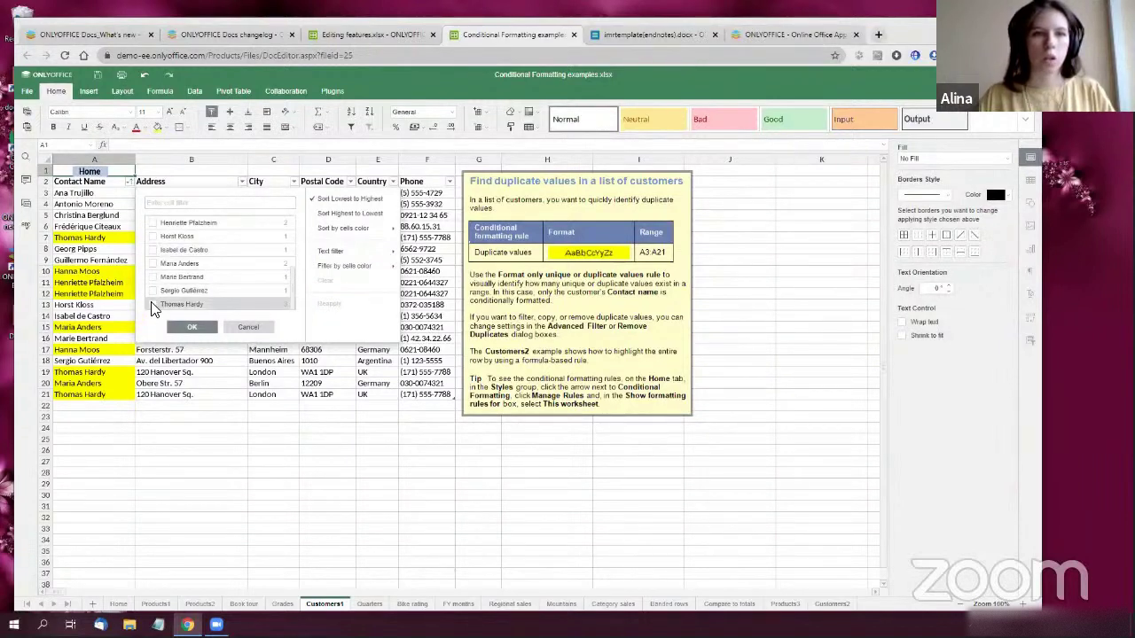
click(196, 327)
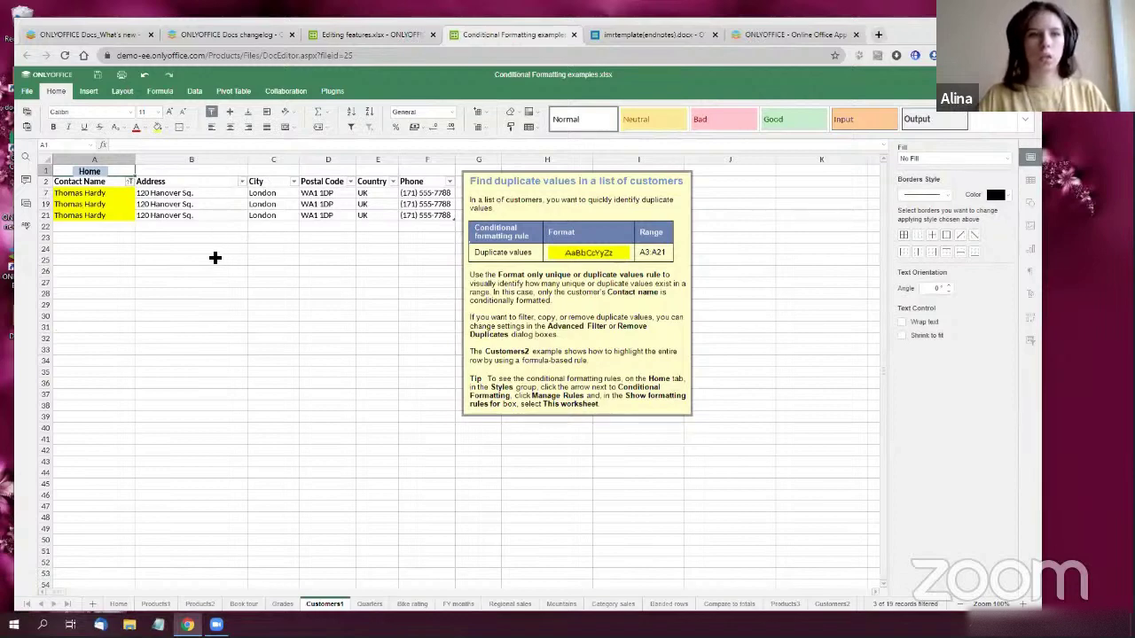
key(ctrl+z)
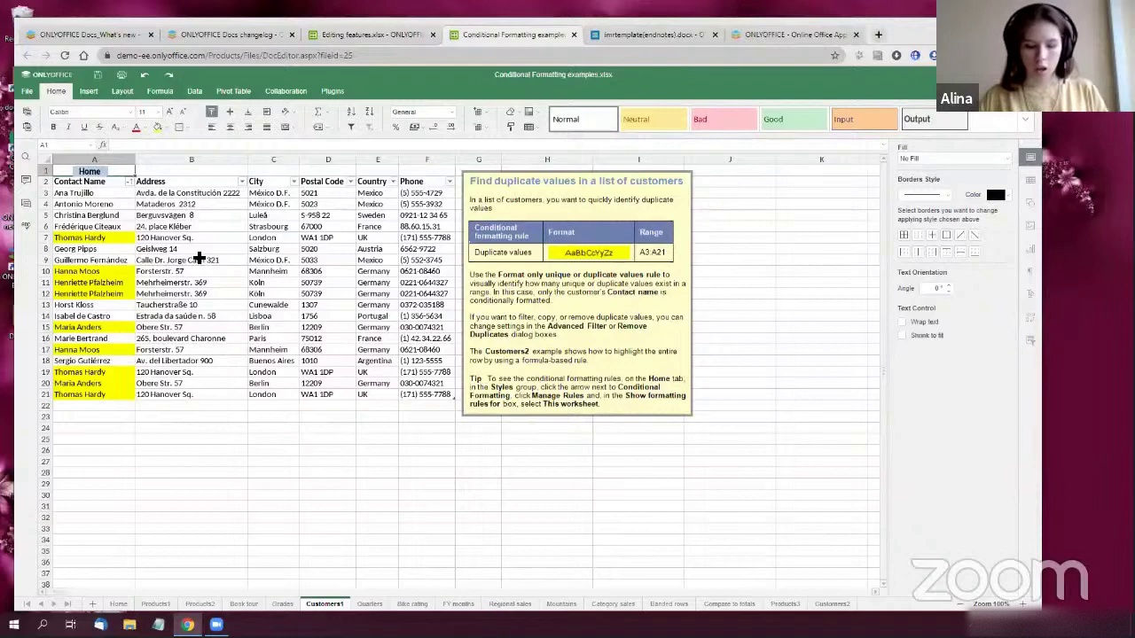
Examine the icon set conditional formatting examples on the Quarters, Bike rating, FY months and Regional sales sheets
click(369, 604)
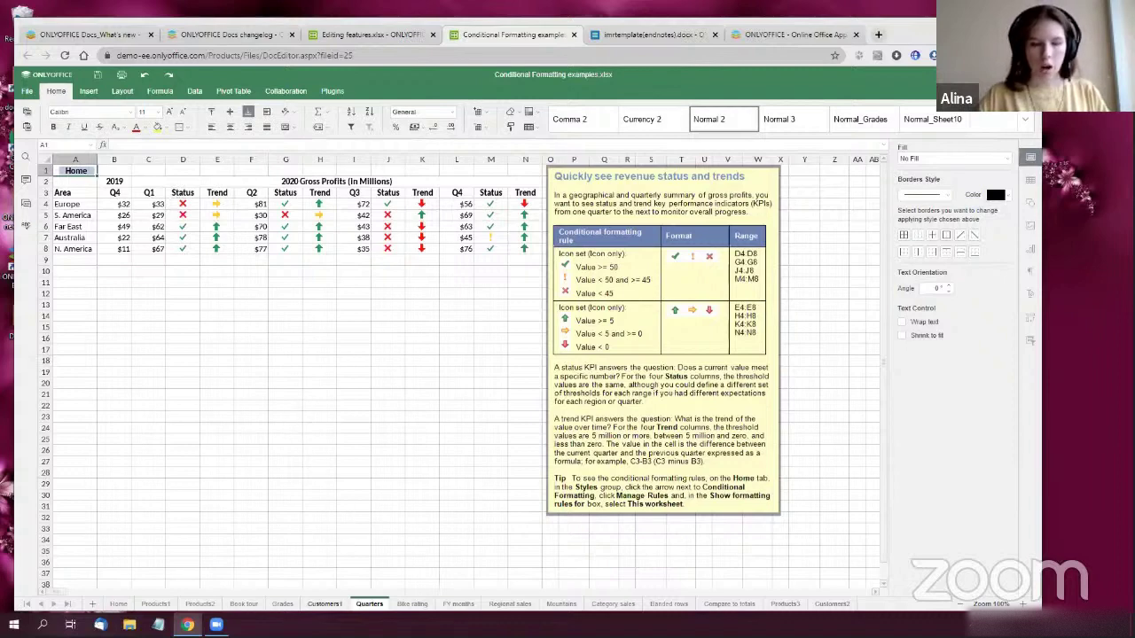
click(422, 606)
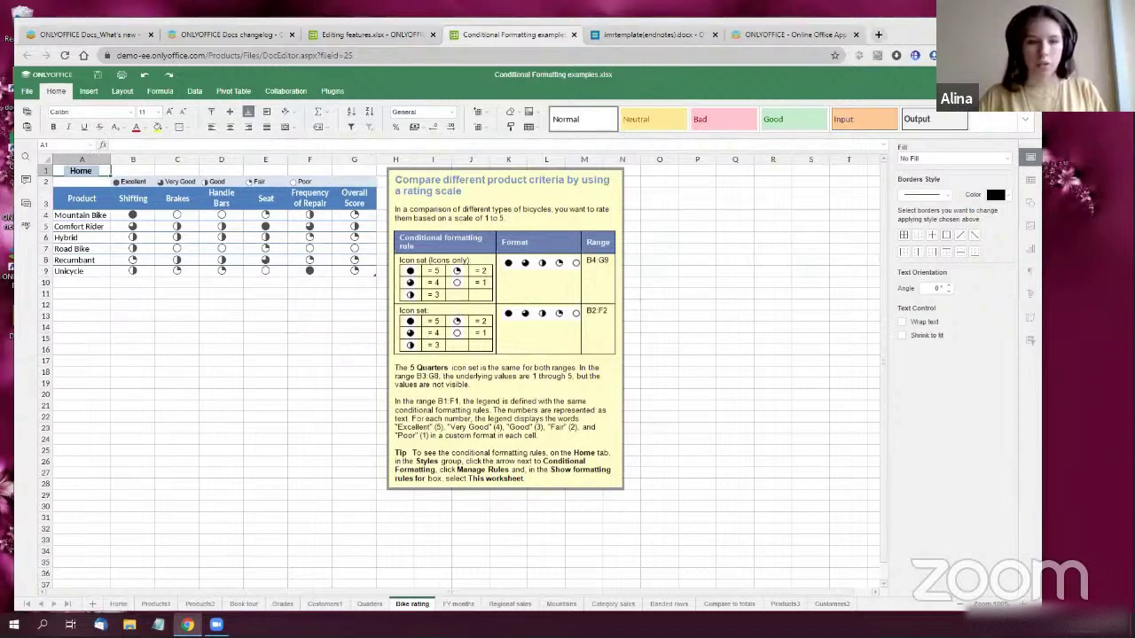
click(452, 607)
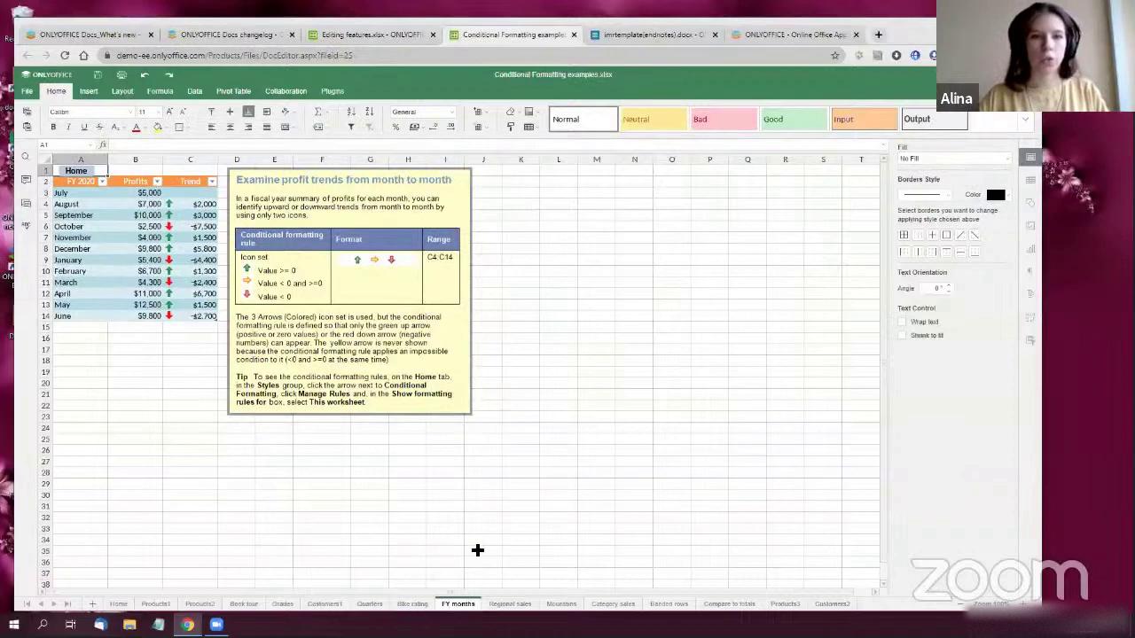
click(518, 604)
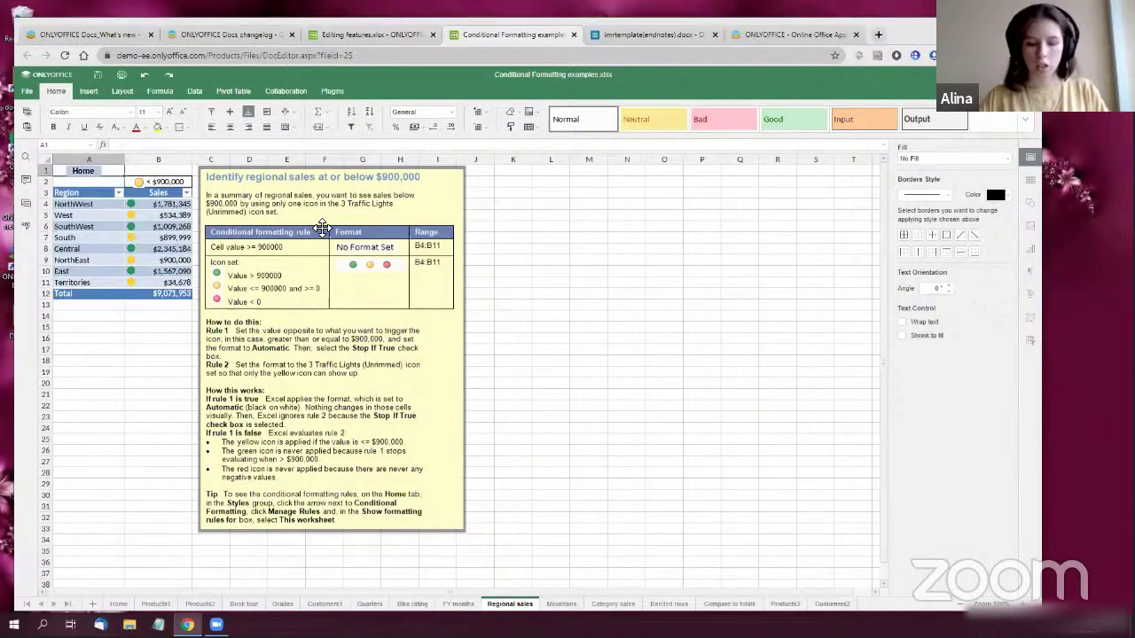
Examine the data bar, colour scale and formula-based formatting examples on the Mountains, Category sales, Banded rows, Compare to totals, Products3 and Customers2 sheets
click(560, 605)
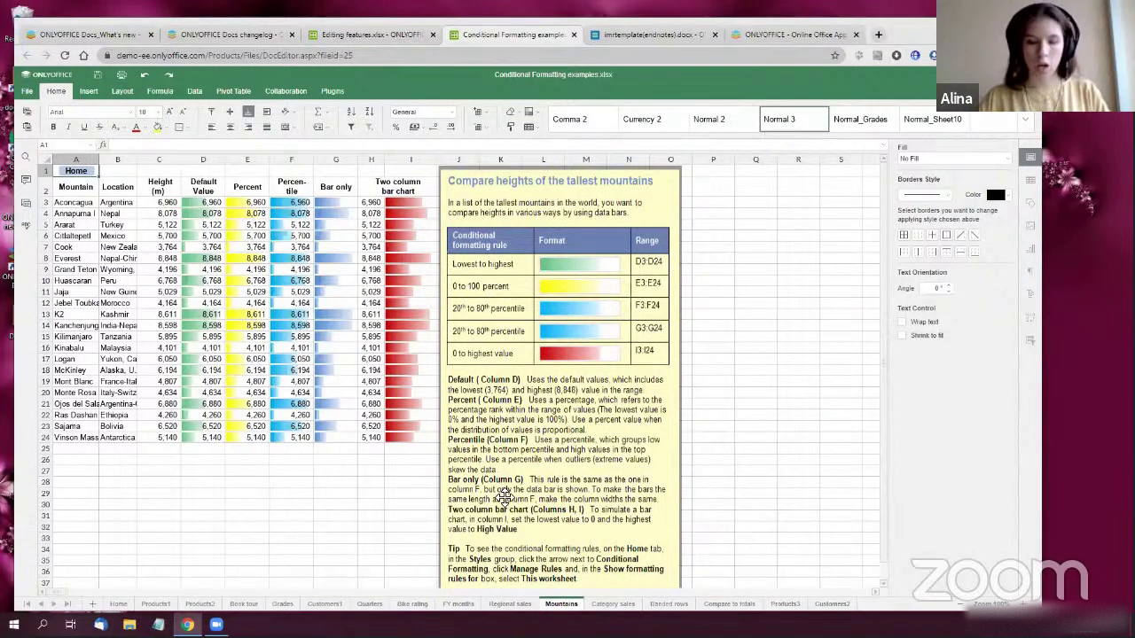
click(628, 605)
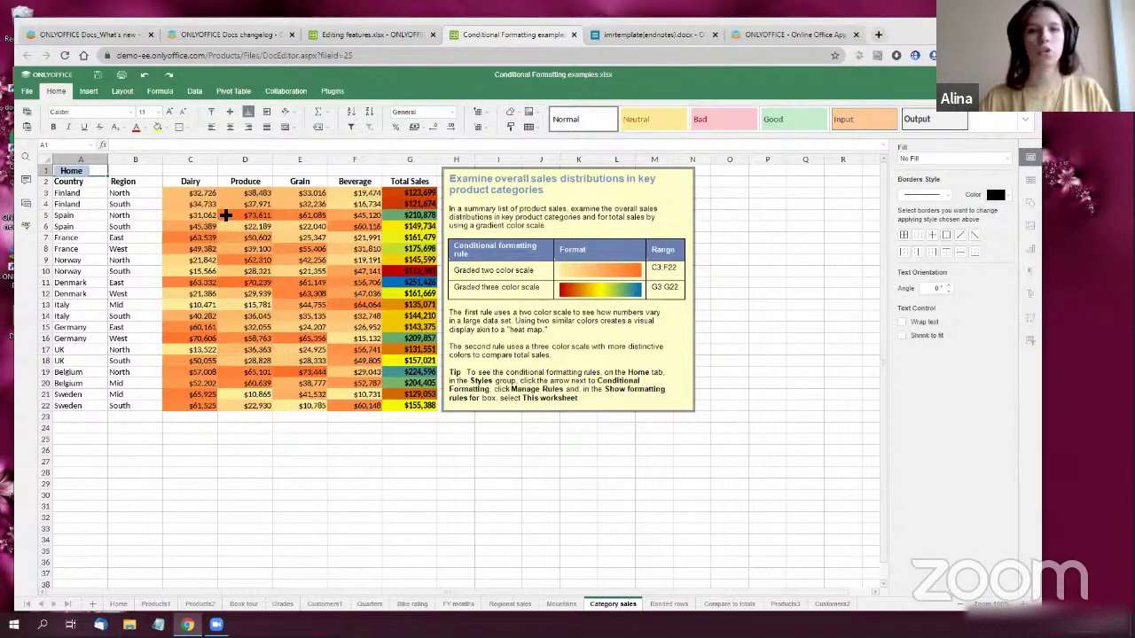
click(663, 603)
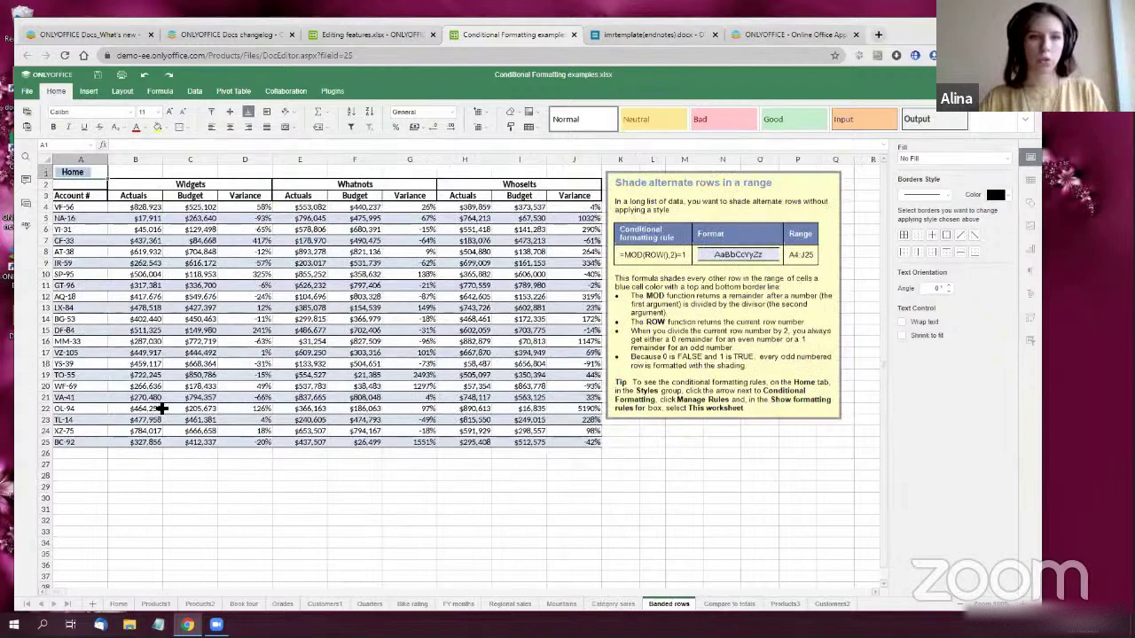
click(729, 605)
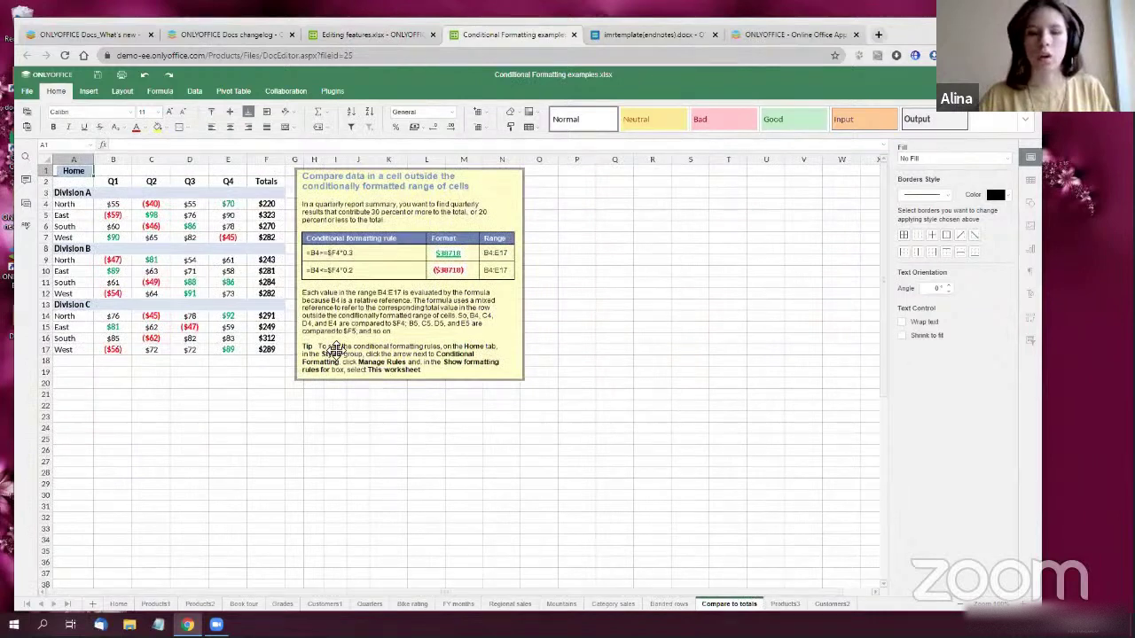
click(785, 605)
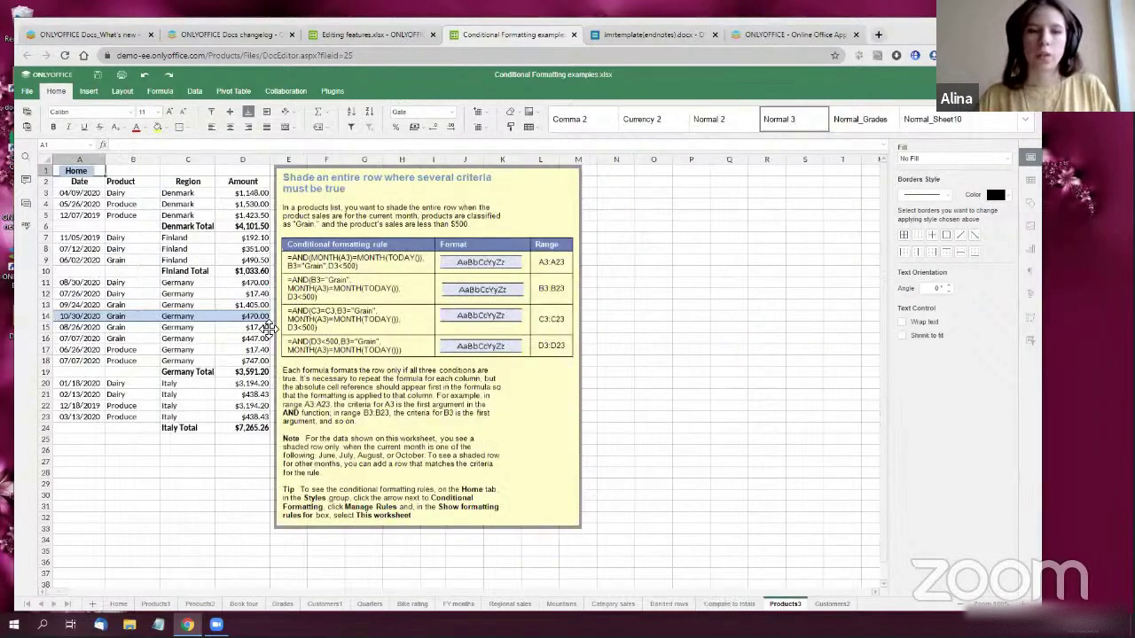
click(835, 607)
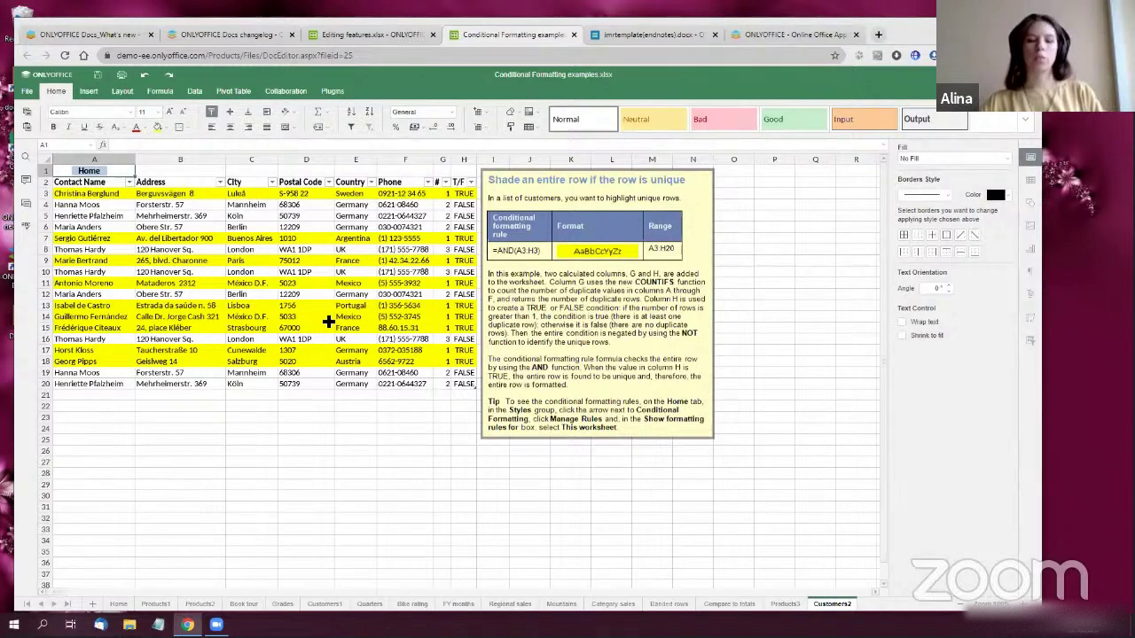
On the Remove Duplicates sheet of Editing features.xlsx, remove duplicates from A1:G23 by the Units column only, treating the data as having headers
click(369, 34)
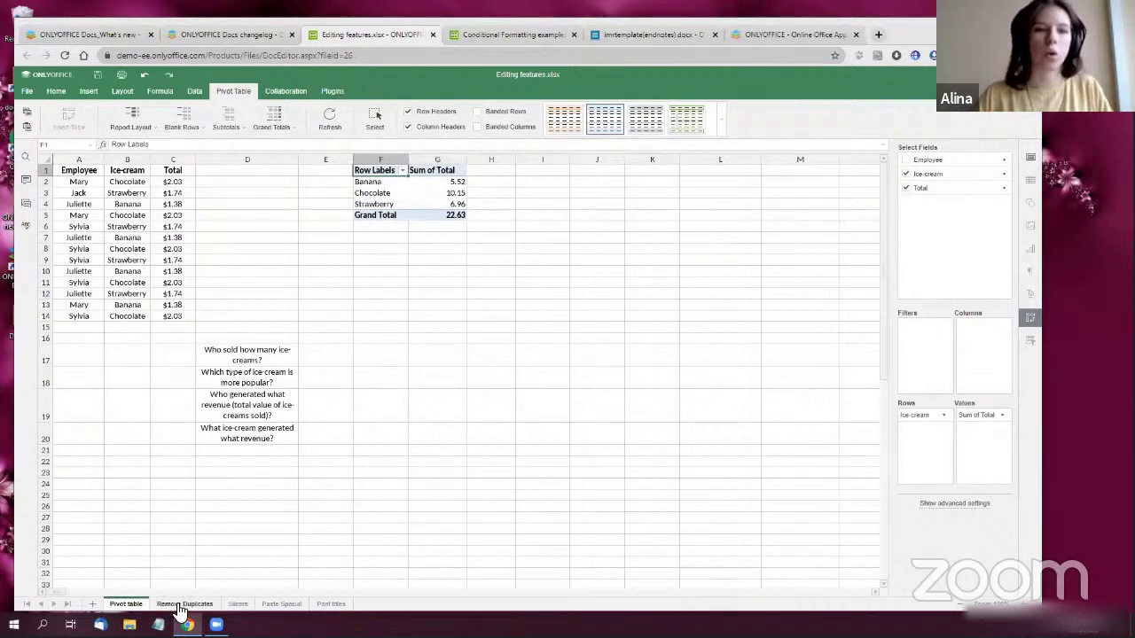
click(180, 607)
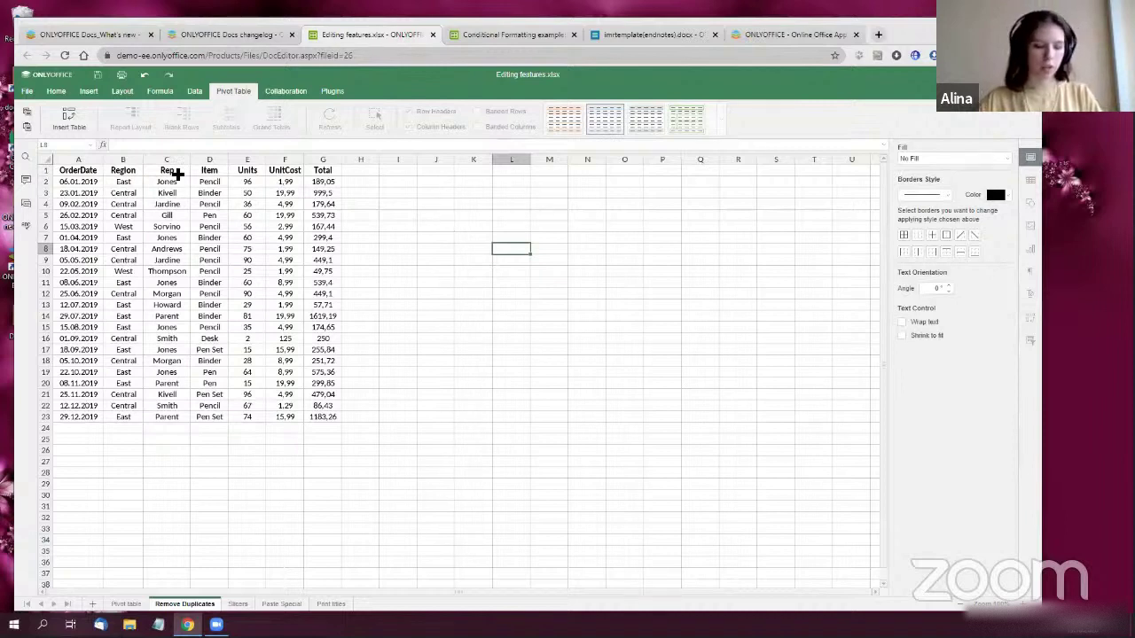
click(191, 89)
drag(78, 170, 329, 413)
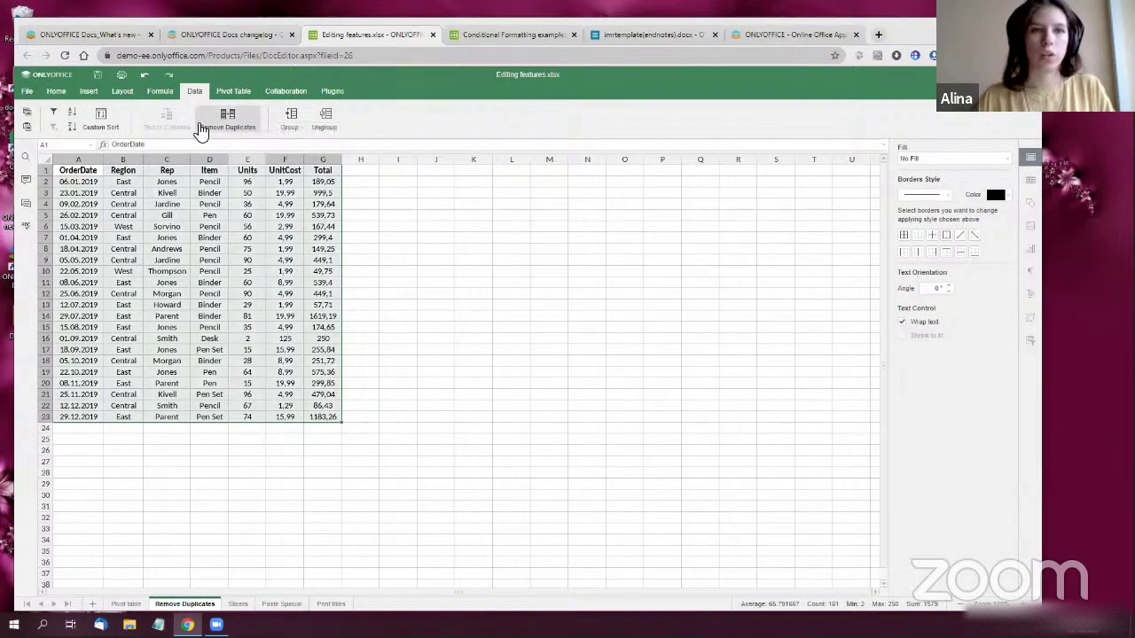
click(228, 122)
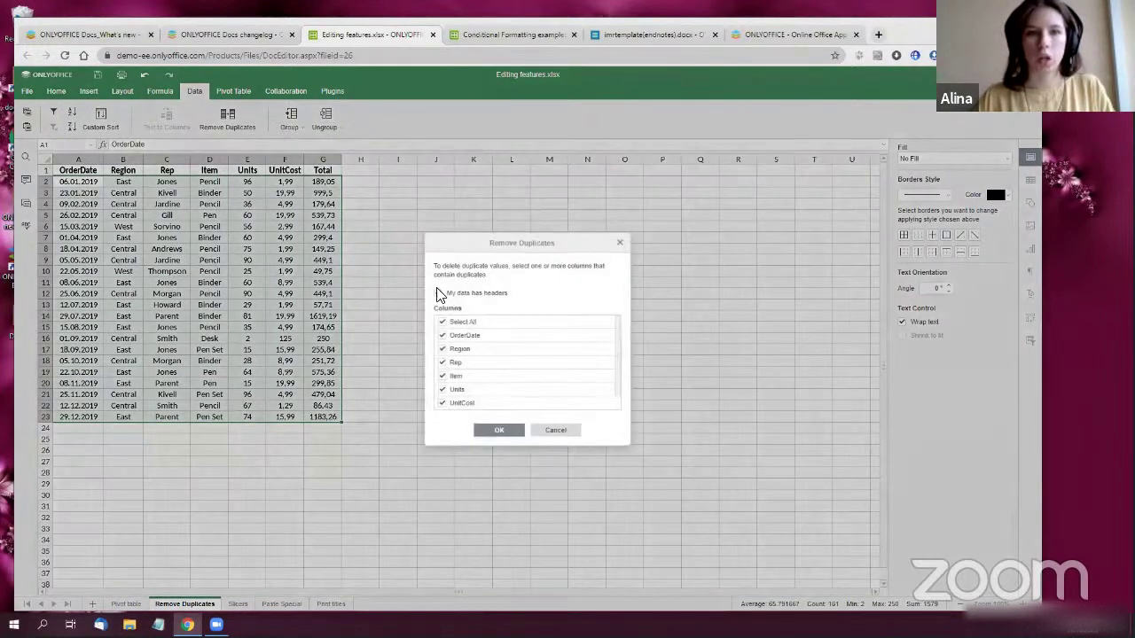
click(438, 292)
click(442, 321)
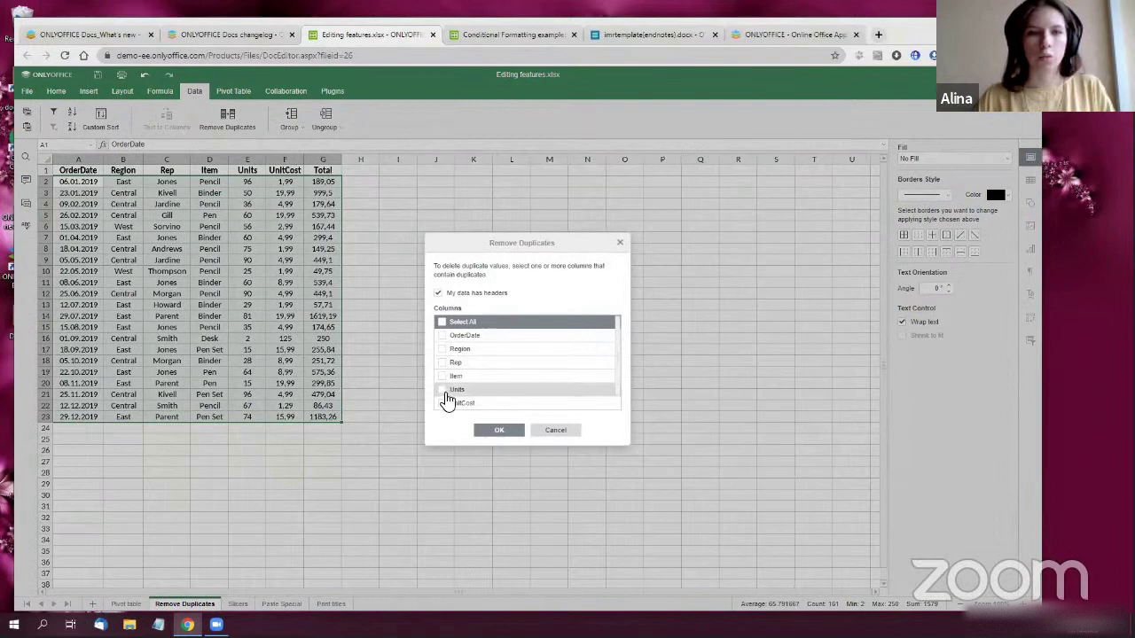
click(444, 392)
click(499, 431)
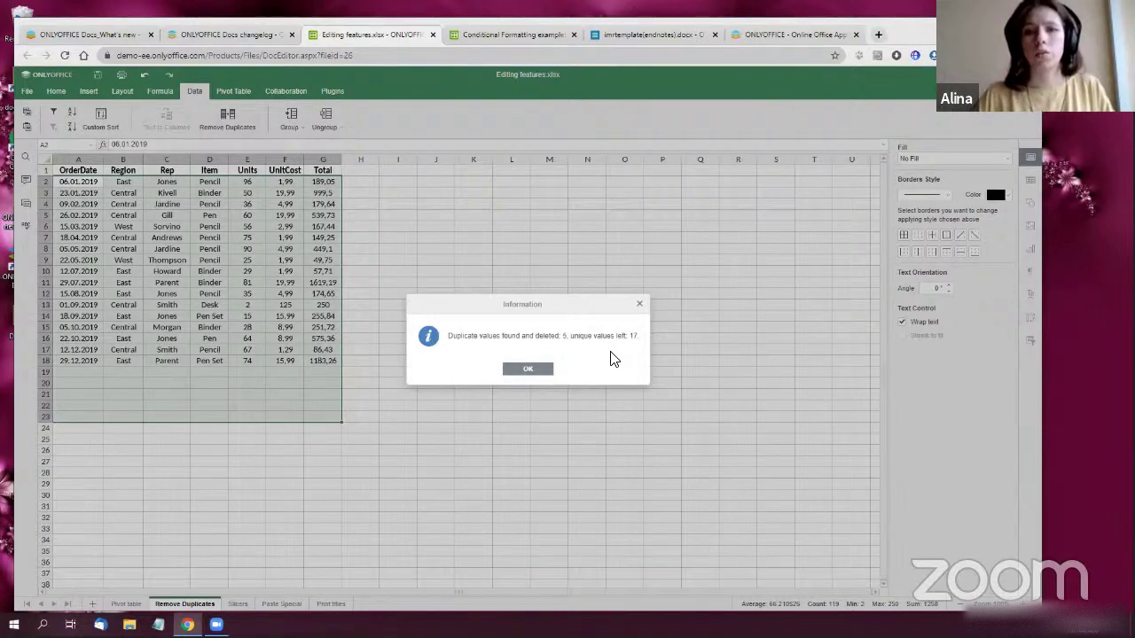
click(531, 371)
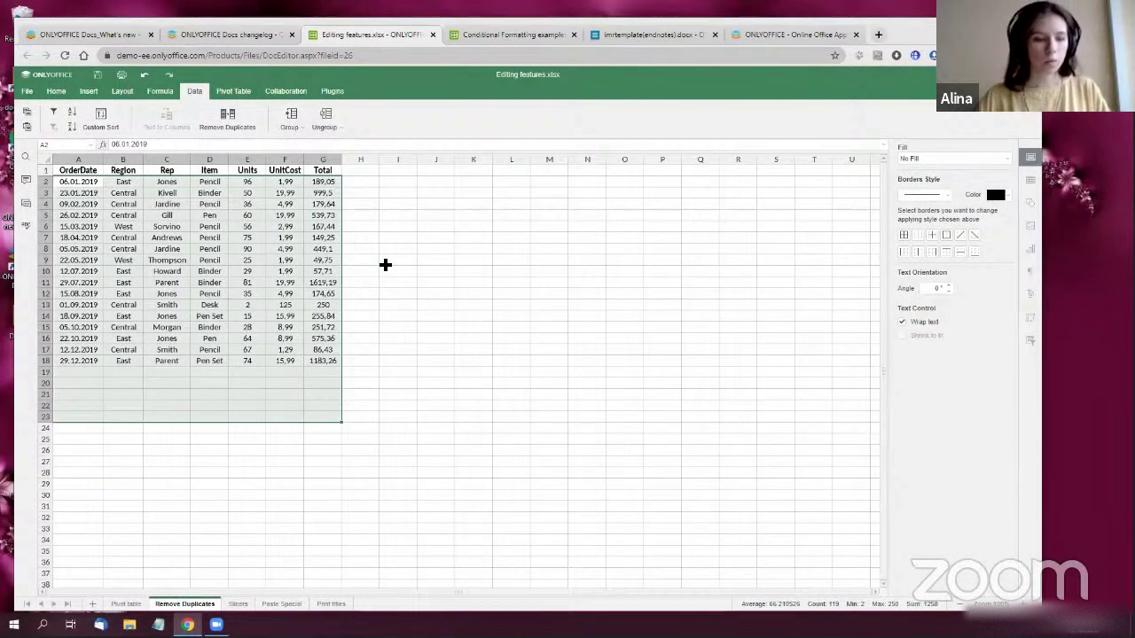
click(384, 263)
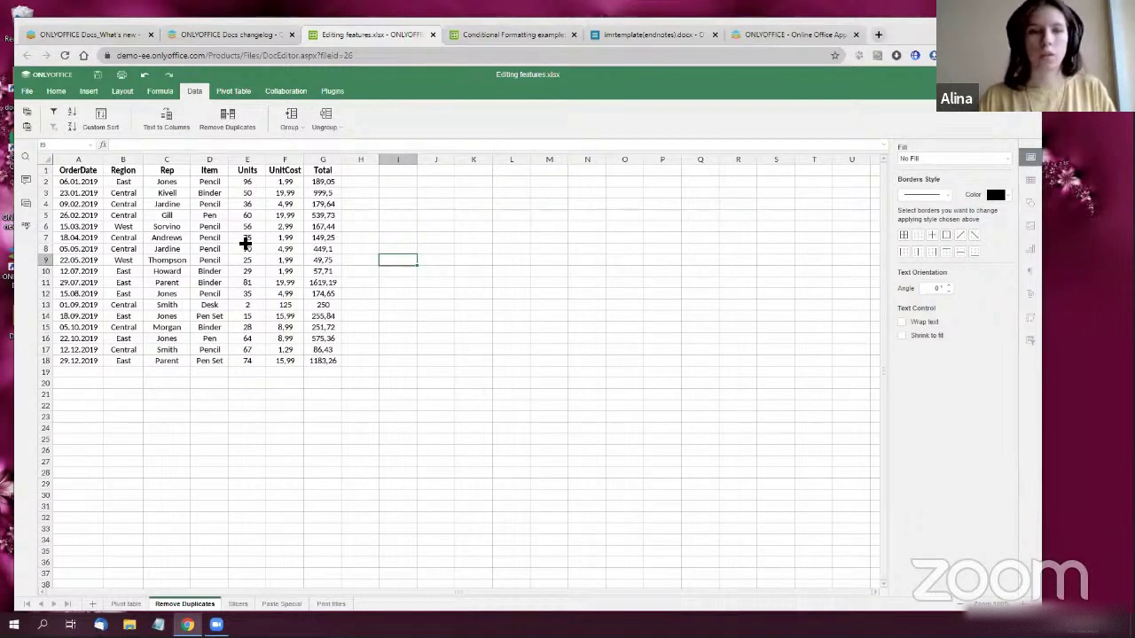
Define the name demo_show for the range E7:E14 in the Units column
drag(246, 238, 248, 312)
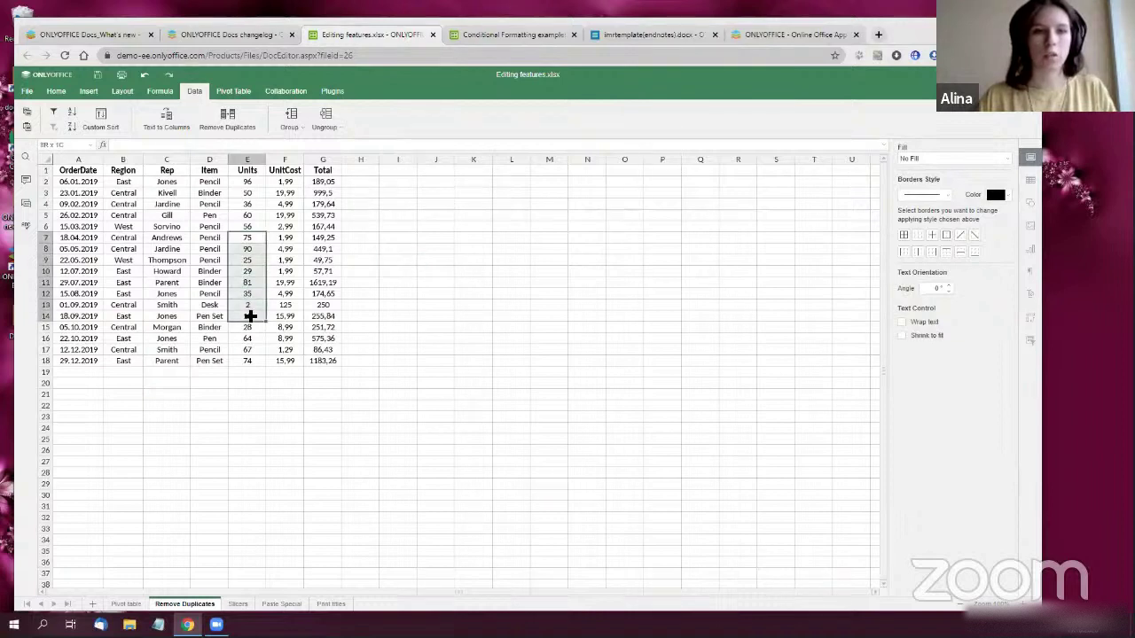
right_click(246, 264)
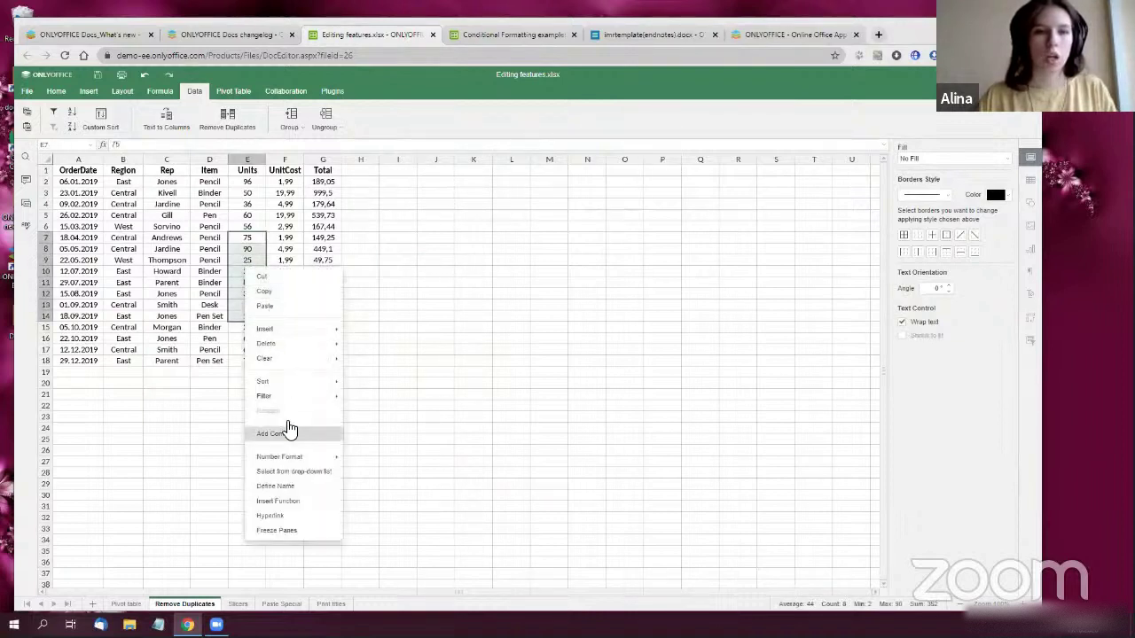
click(76, 147)
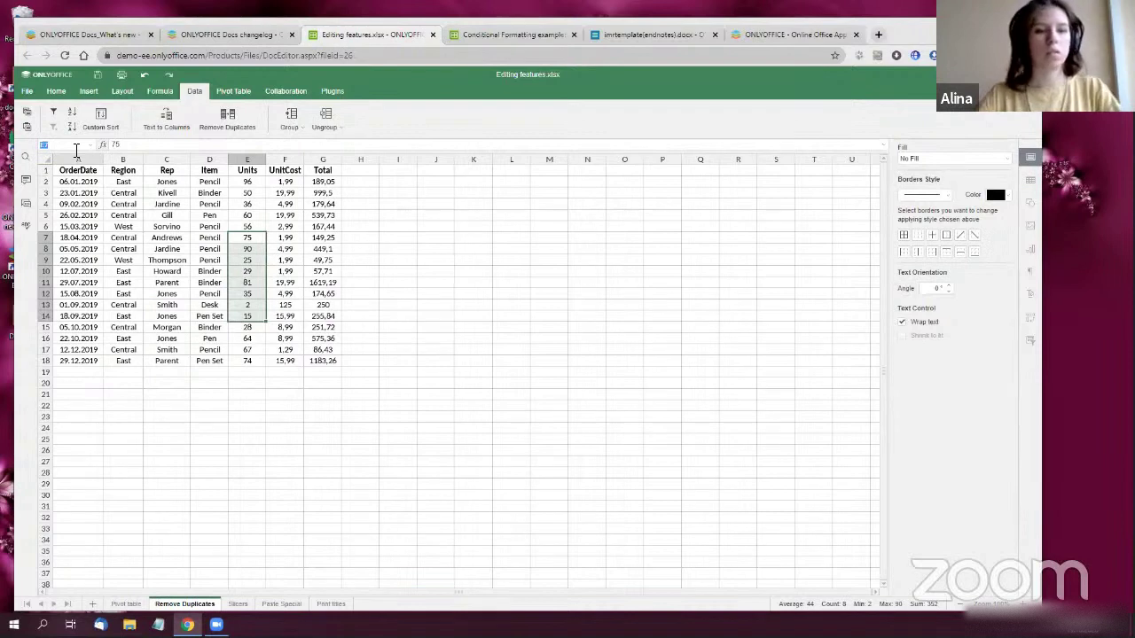
text(demo_show)
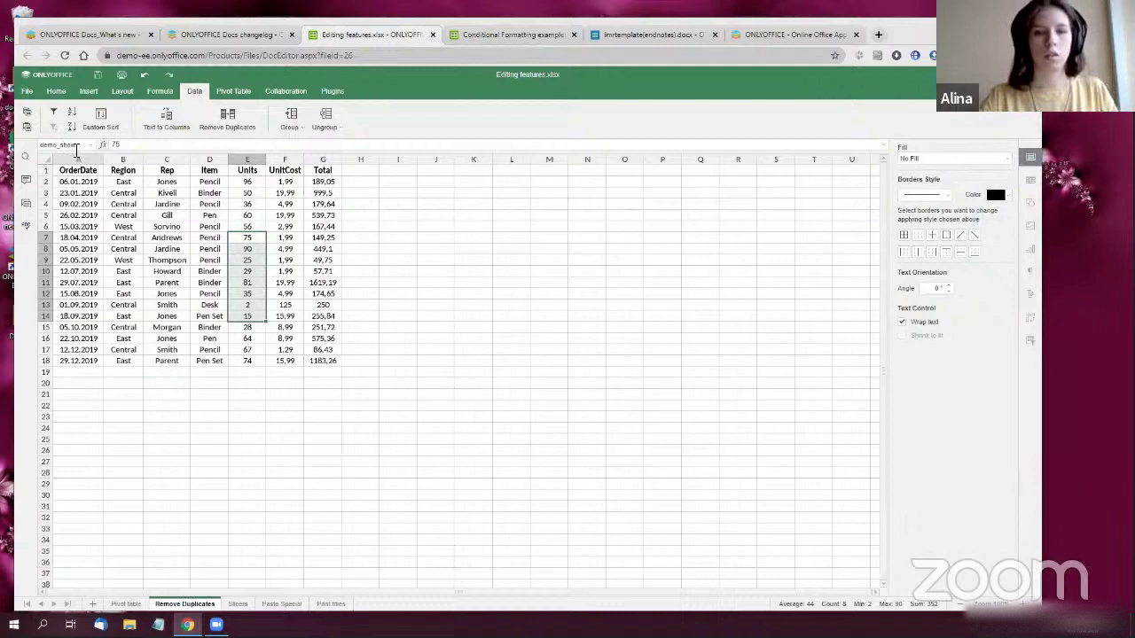
key(Return)
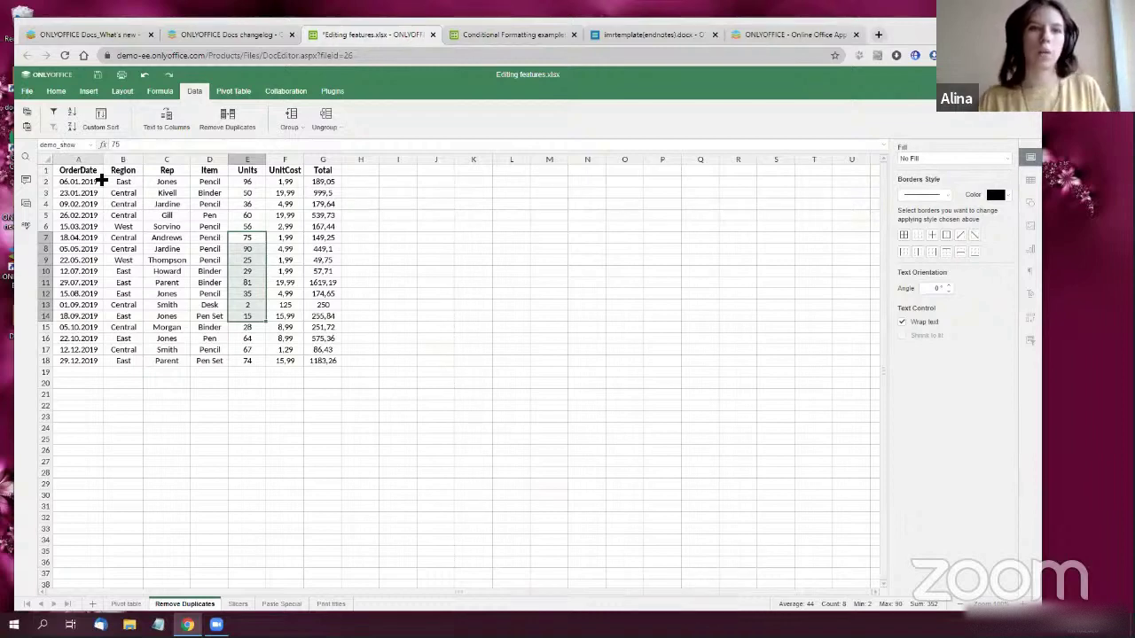
Start an internal hyperlink for the selected Units cells, choose the defined name demo_show as its target, and copy its generated link
right_click(241, 252)
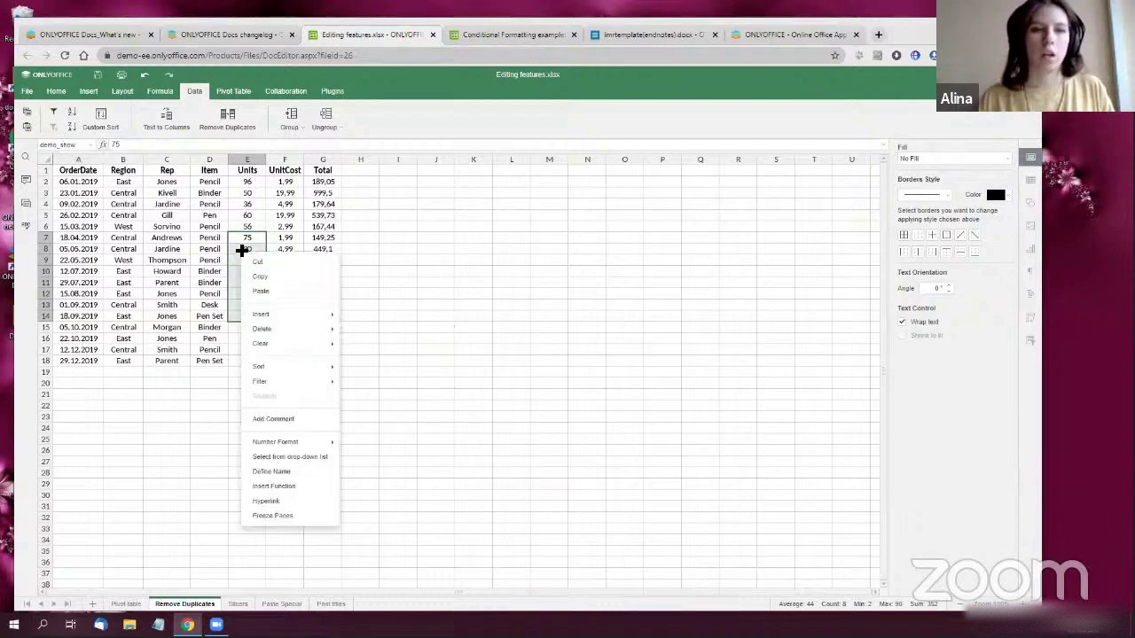
click(267, 502)
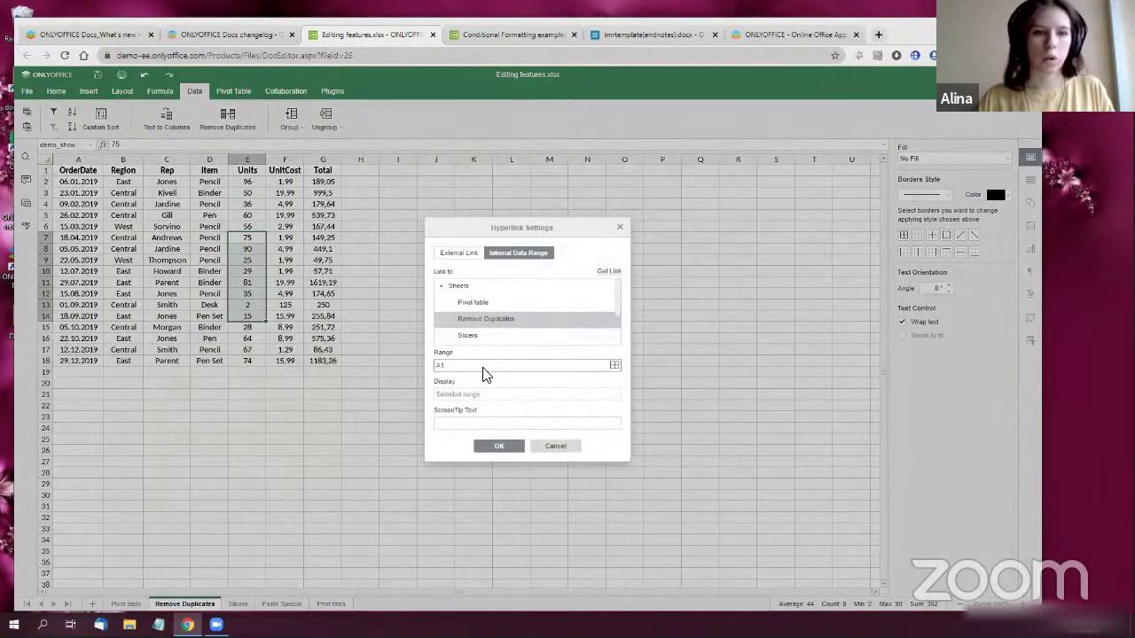
scroll(543, 306, down, 2)
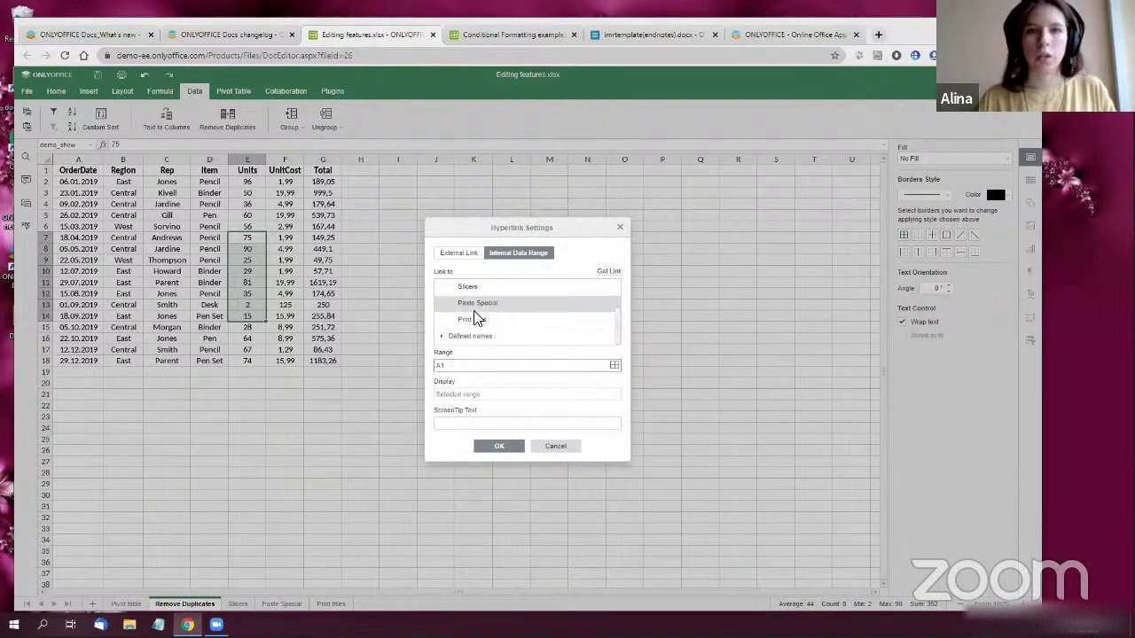
click(443, 342)
scroll(496, 314, down, 3)
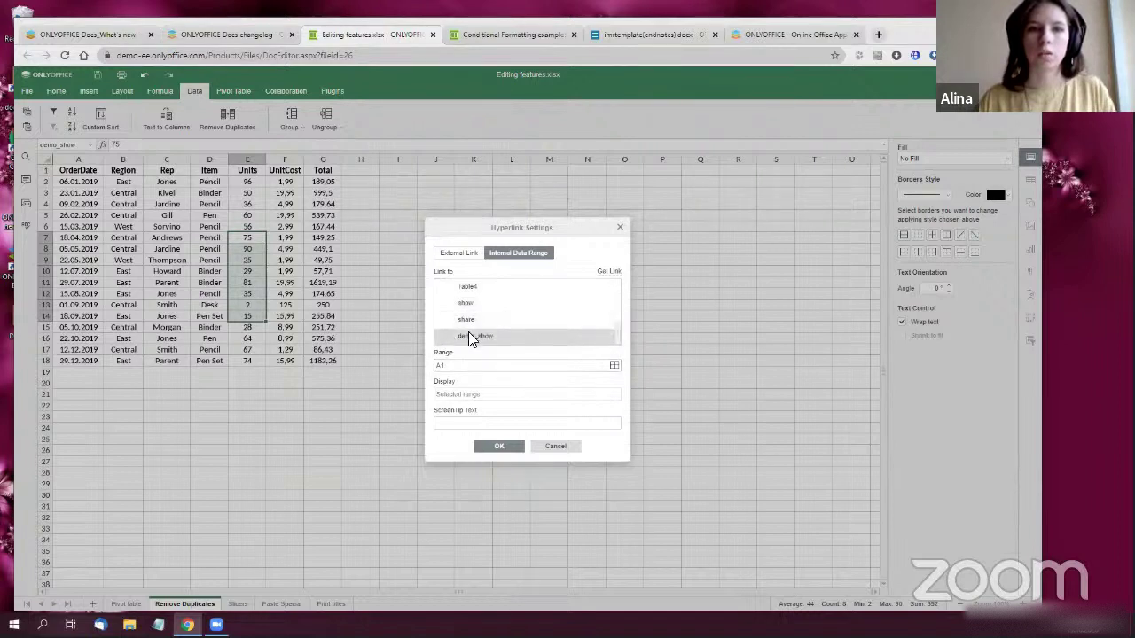
click(469, 335)
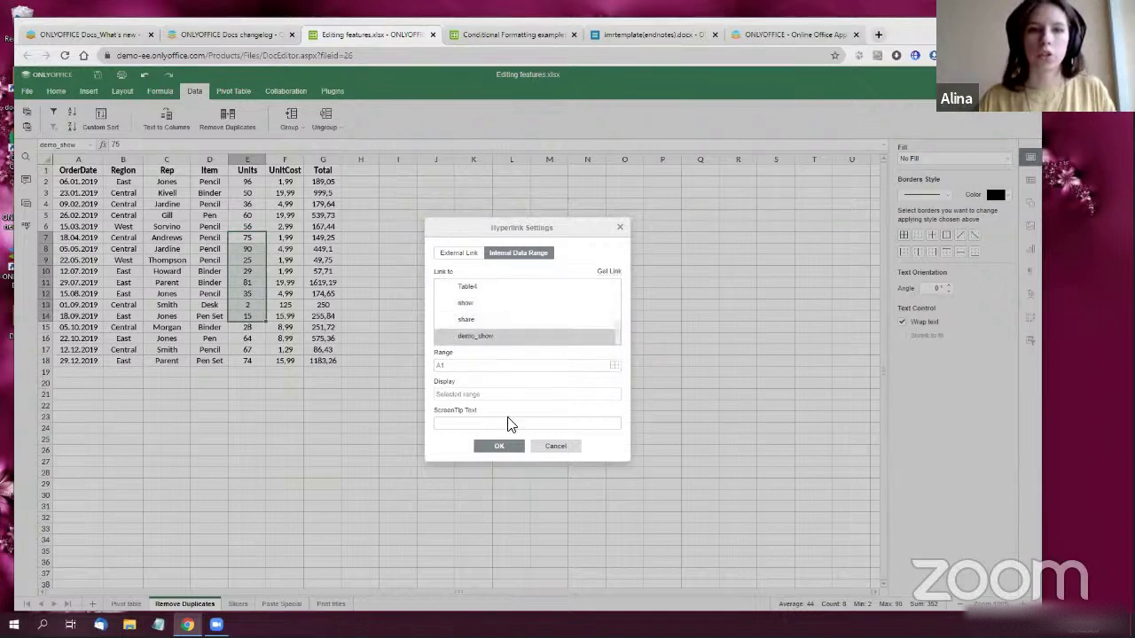
click(609, 271)
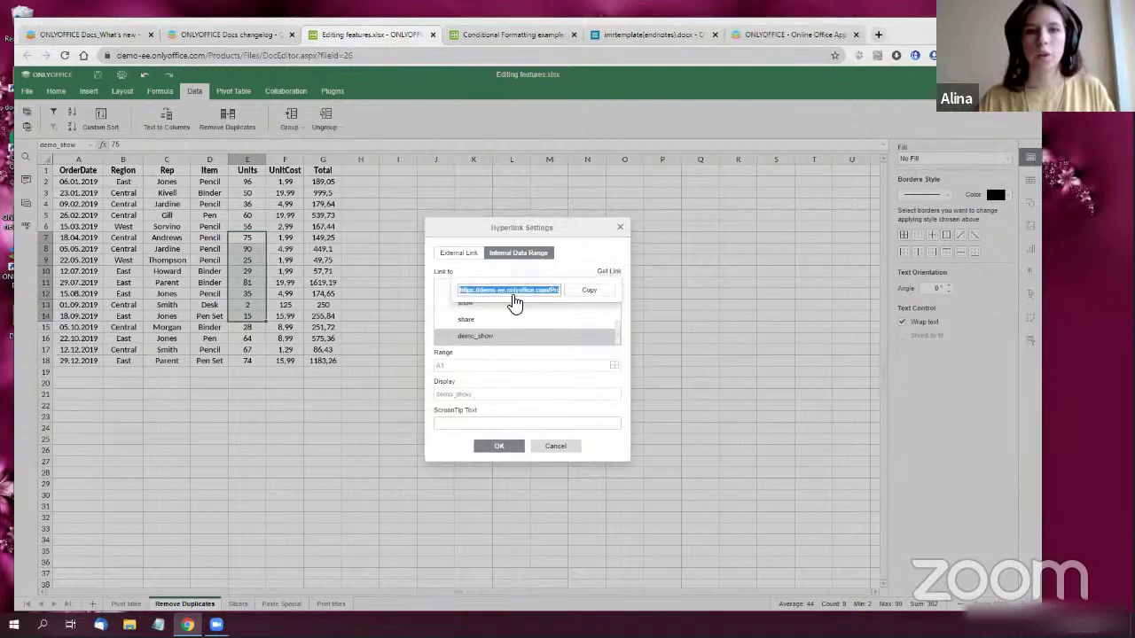
click(585, 292)
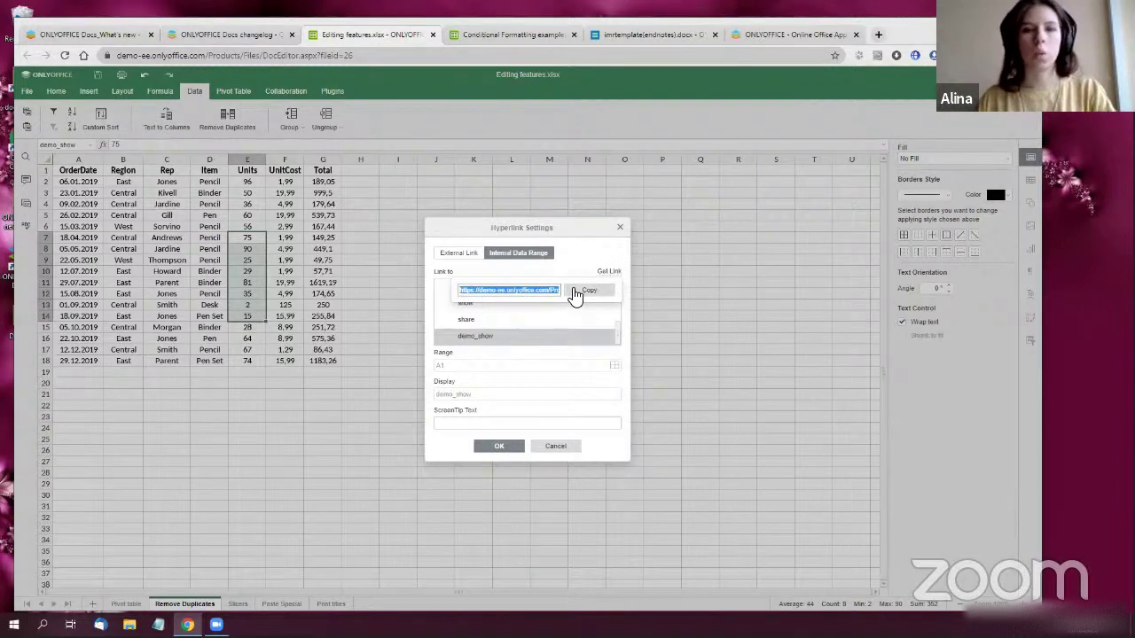
Open the copied demo_show link in a new browser tab
click(877, 36)
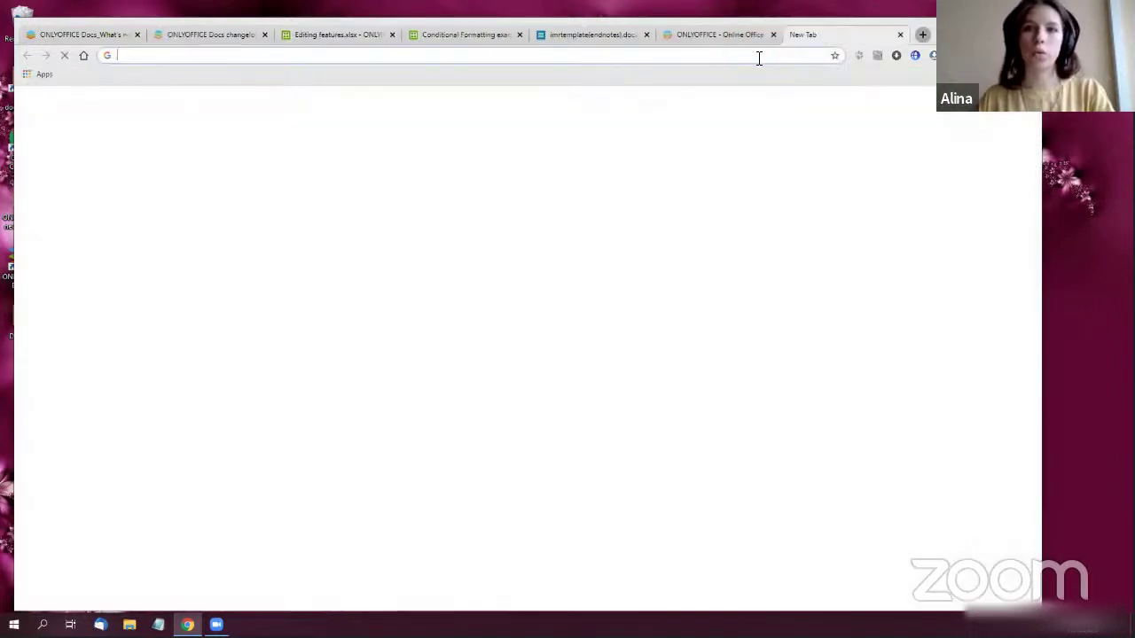
click(755, 55)
key(ctrl+v)
key(Return)
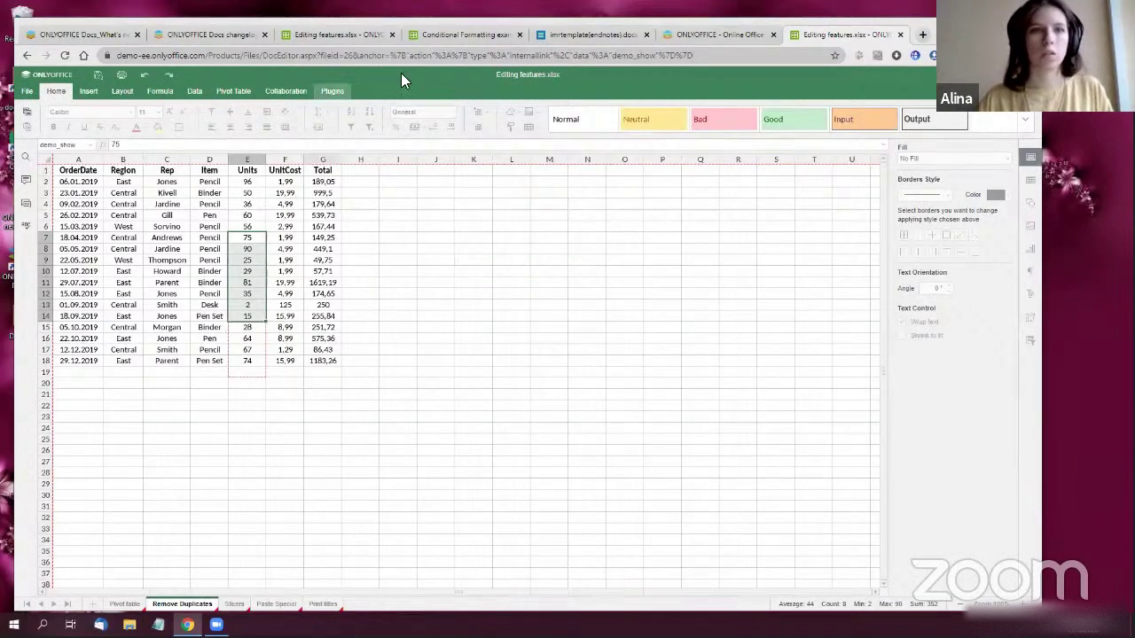
Return to the original Editing features.xlsx tab and close the hyperlink settings without inserting a link
click(340, 30)
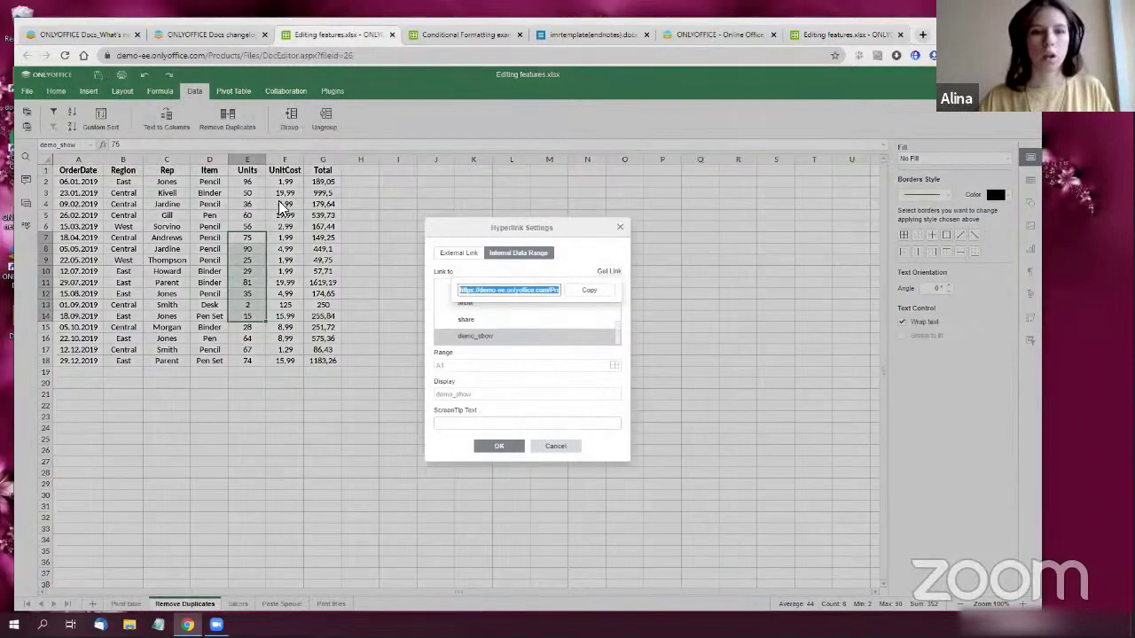
click(624, 231)
click(443, 228)
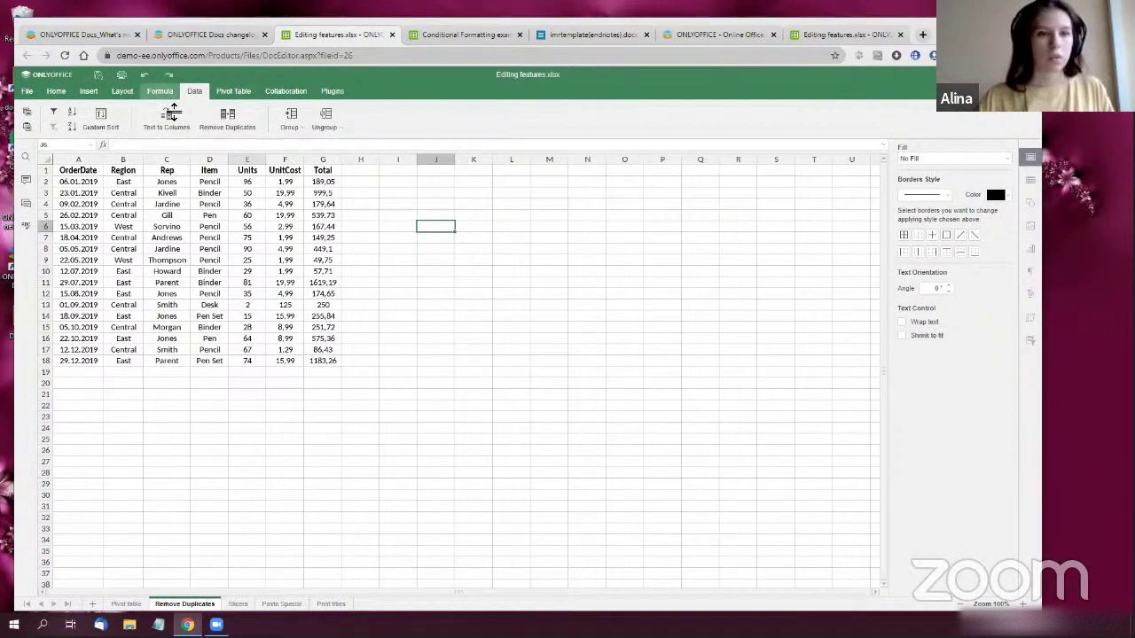
On the Slicers sheet, filter the table by OrderDate 01.09.2019 and 05.05.2019 in turn using the slicer, and clear the filter
click(239, 605)
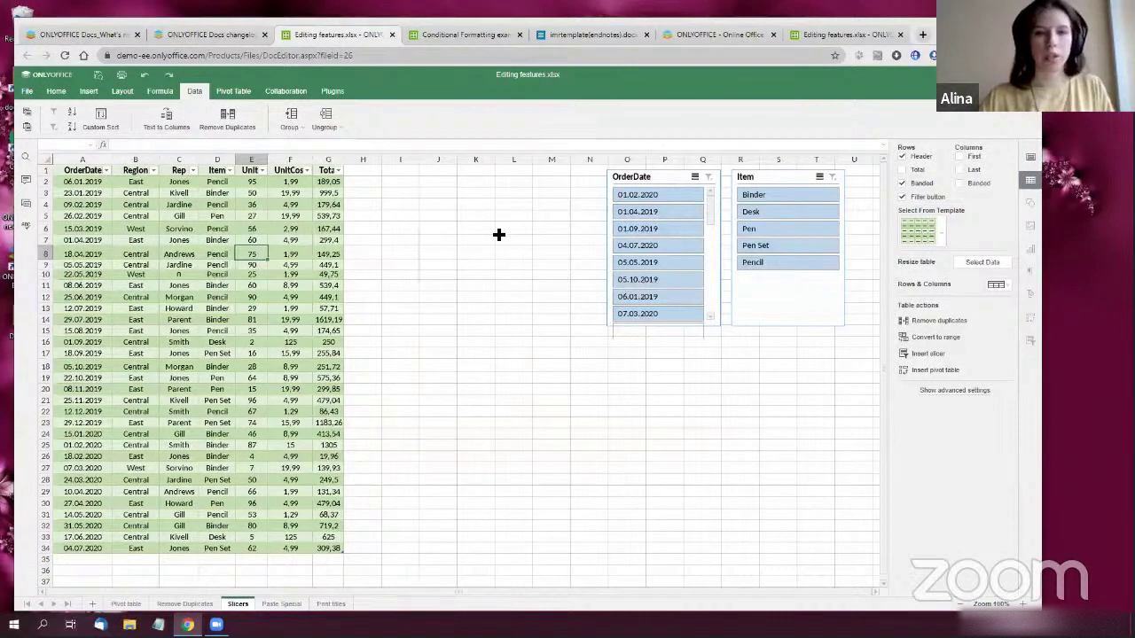
click(688, 233)
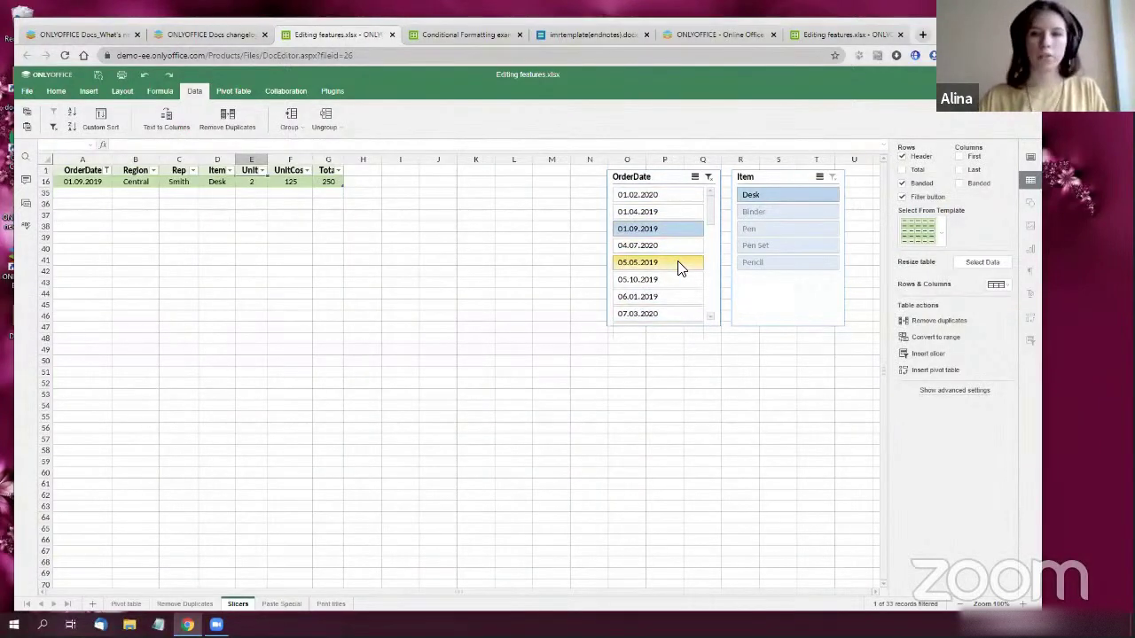
click(679, 266)
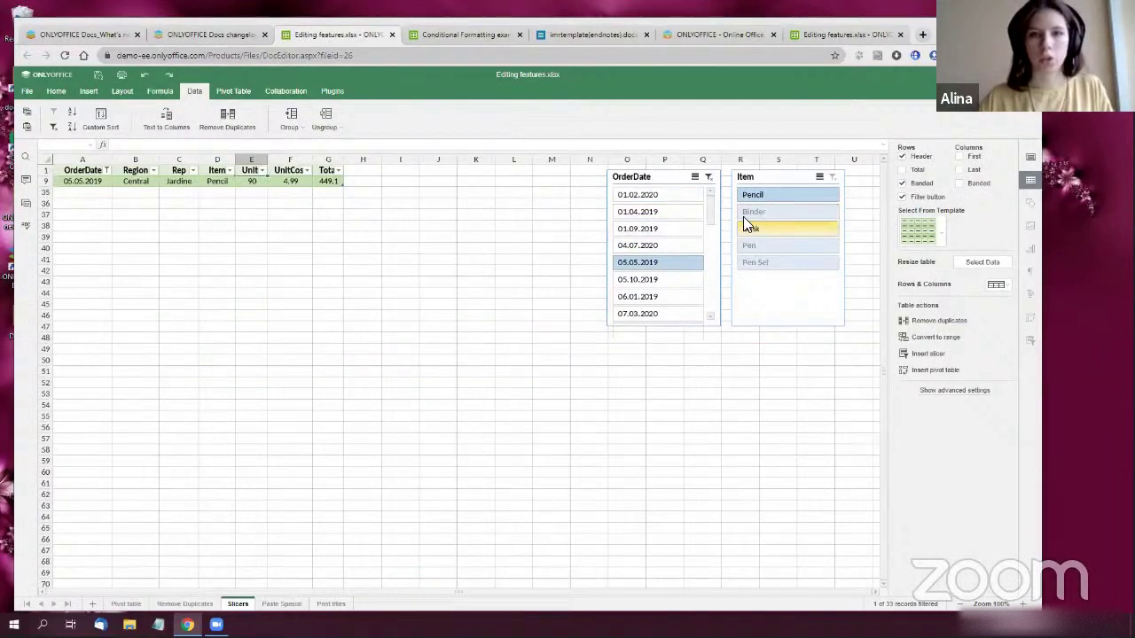
click(708, 178)
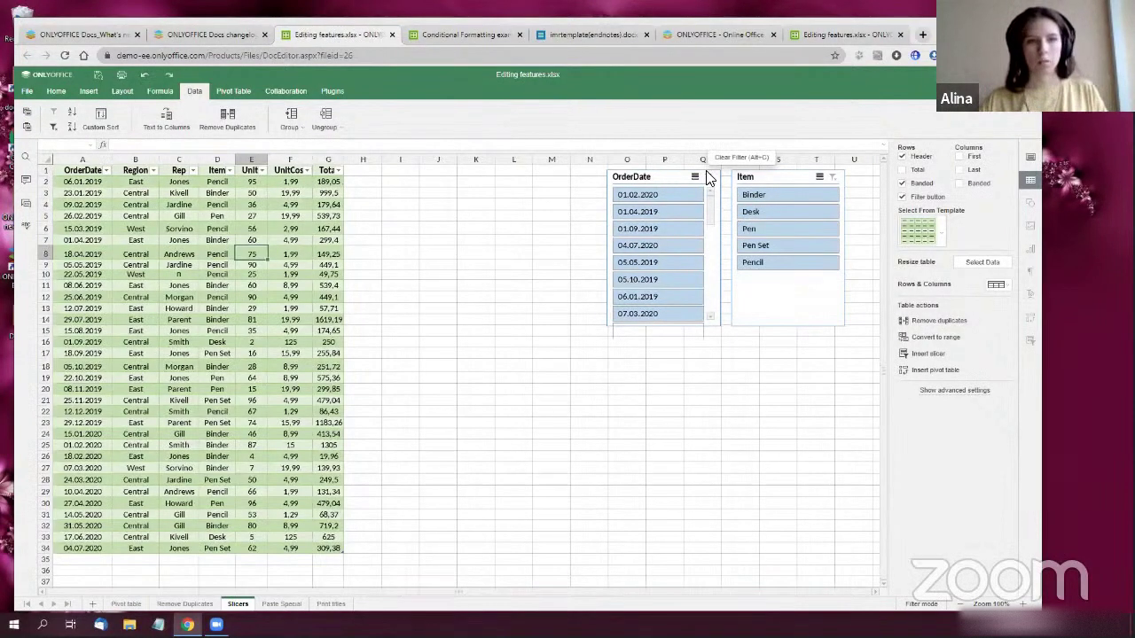
Filter the table with the Item slicer by Desk and Pen Set, and with the OrderDate slicer by 05.10.2019, clearing each filter
click(778, 213)
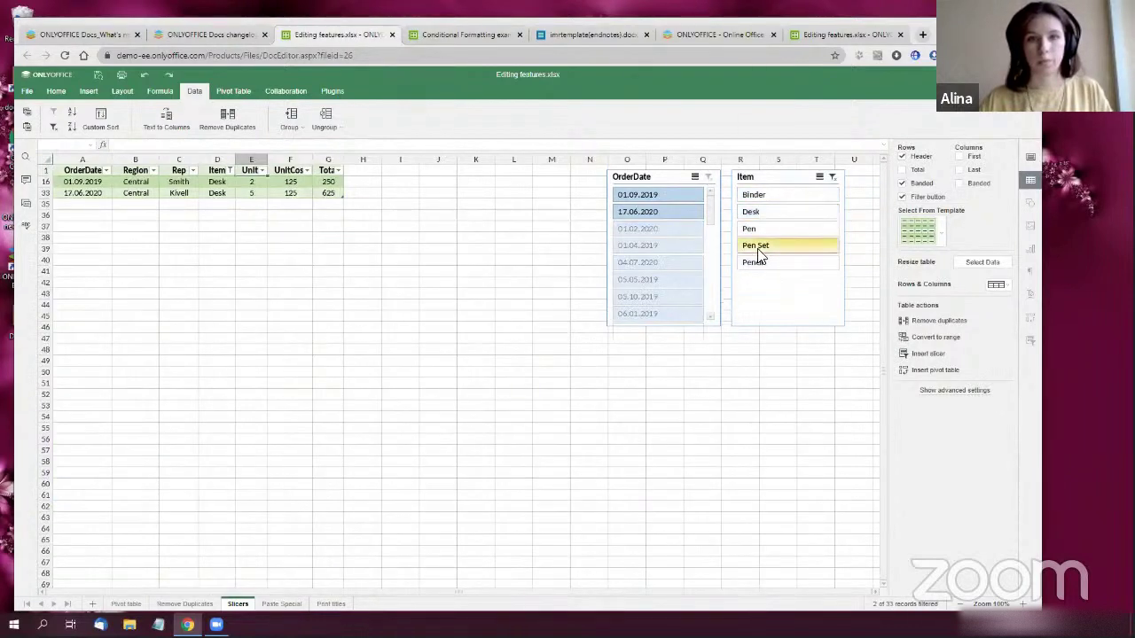
click(762, 246)
click(832, 177)
click(645, 280)
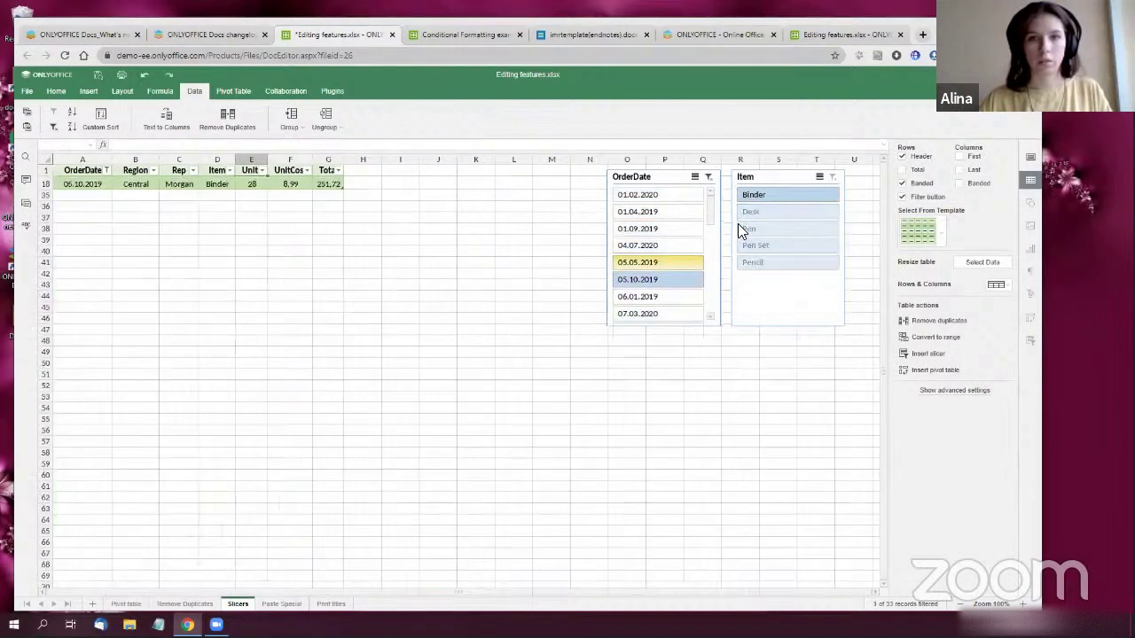
click(832, 178)
click(709, 178)
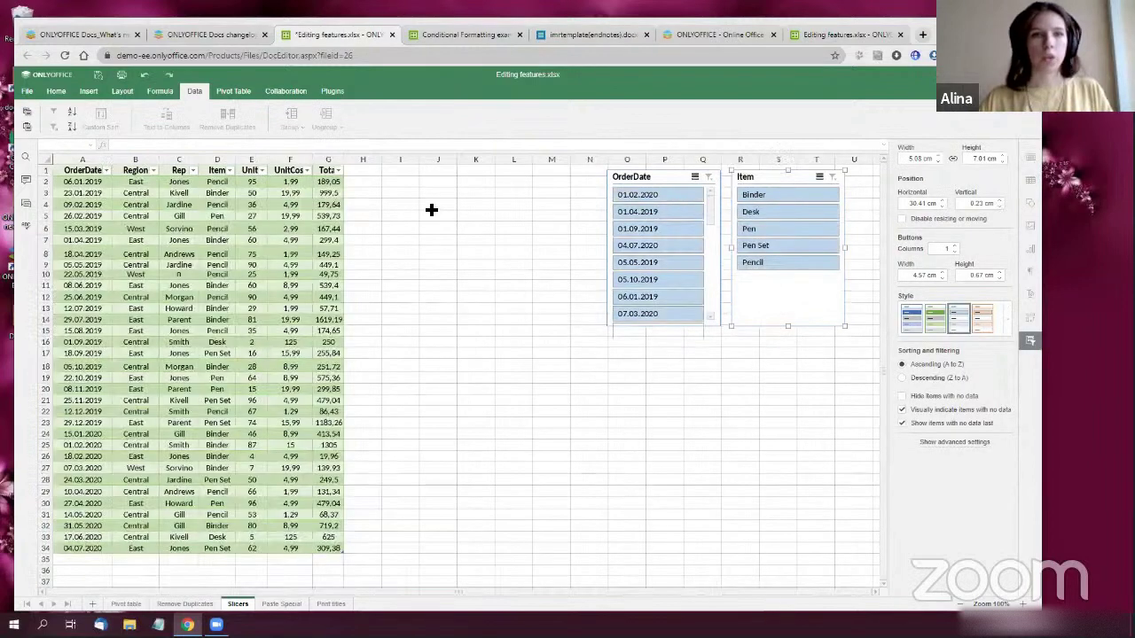
Insert a slicer for the table's Region column and place it beside the OrderDate slicer, aligned with its top
click(88, 91)
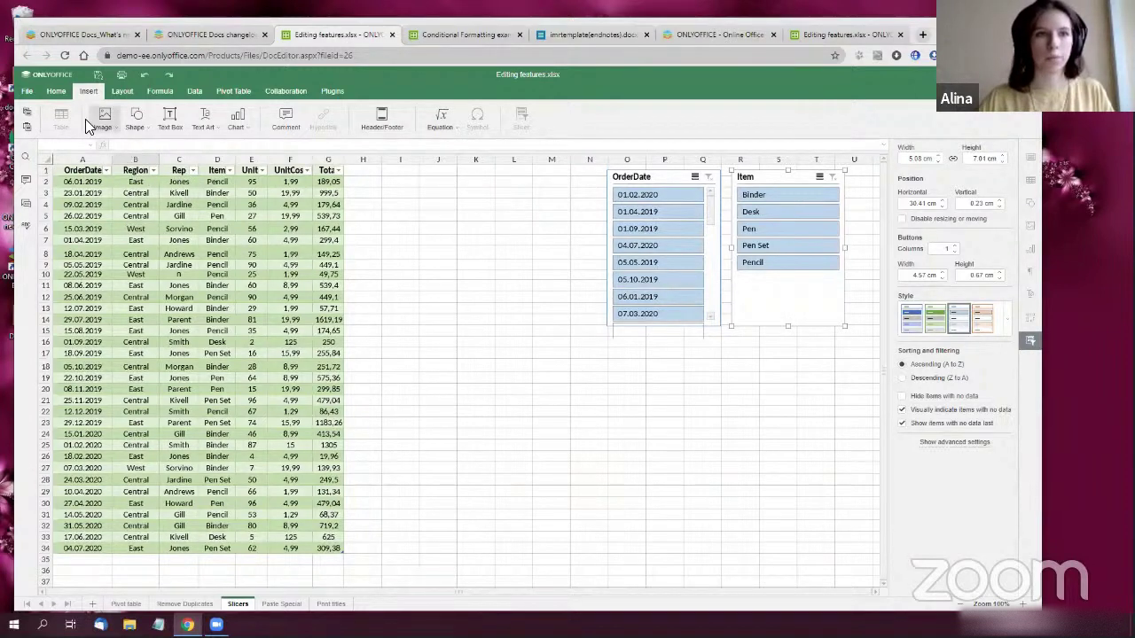
click(153, 228)
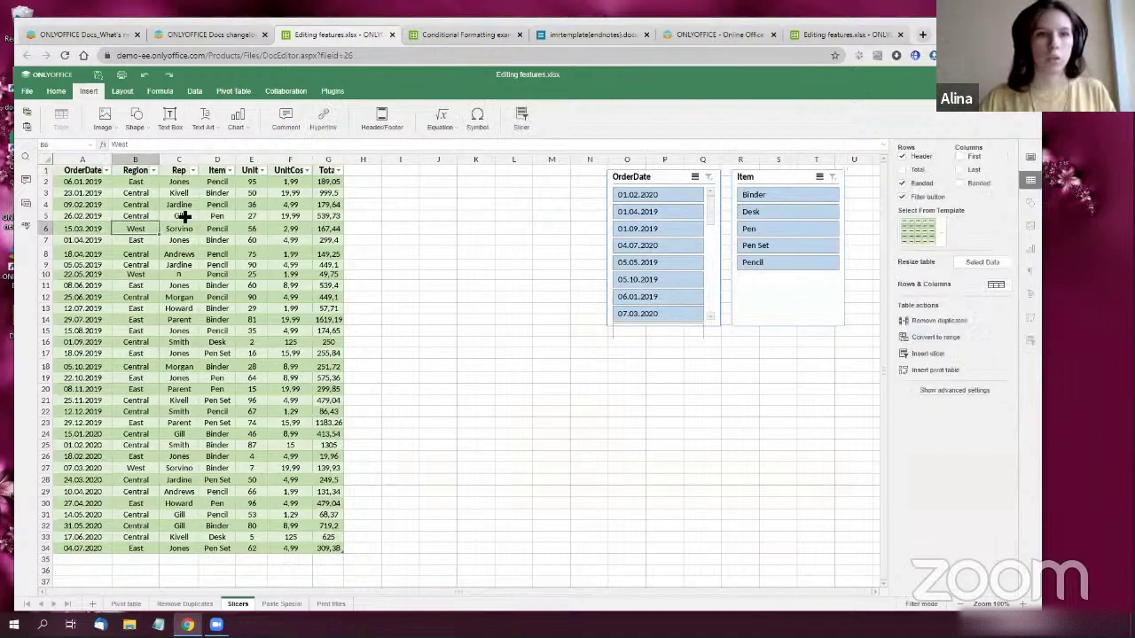
click(522, 119)
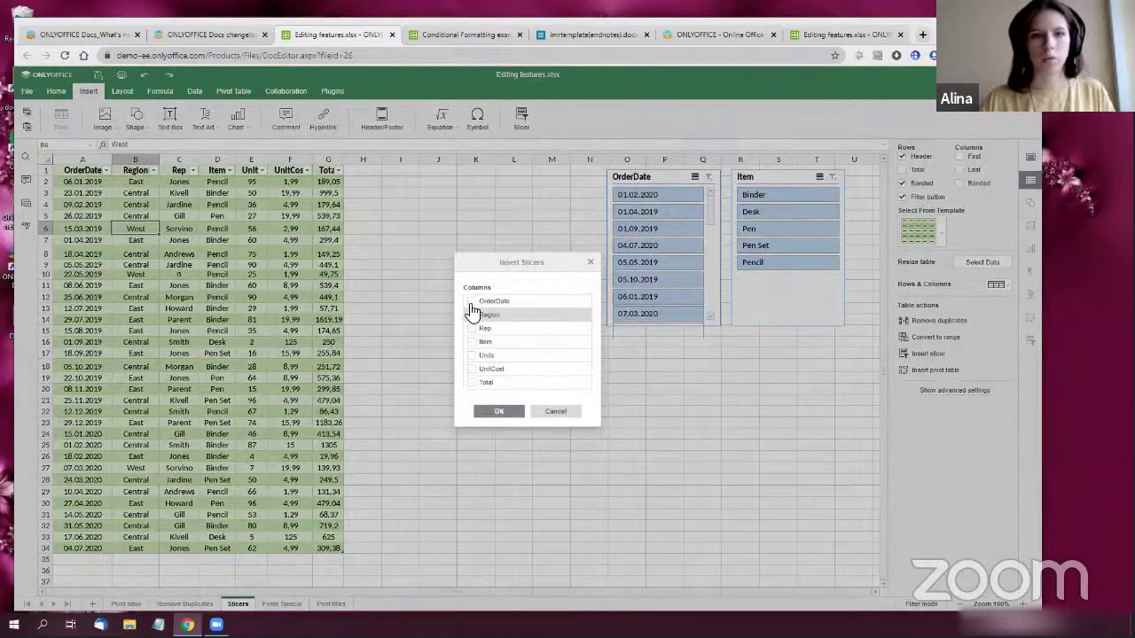
click(472, 315)
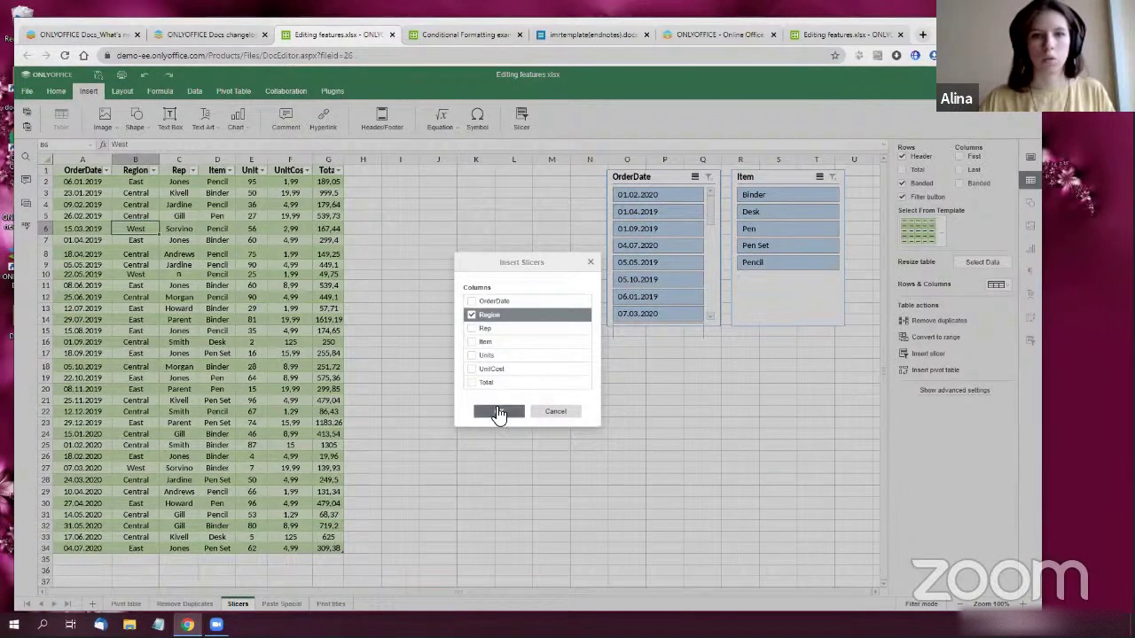
click(499, 411)
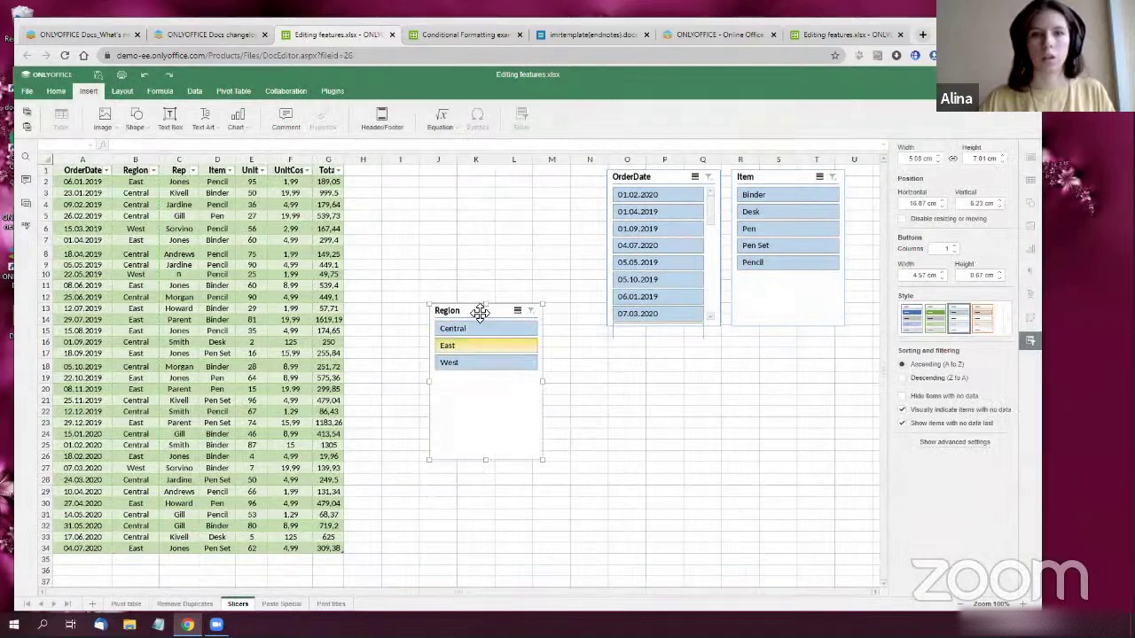
drag(506, 313, 519, 196)
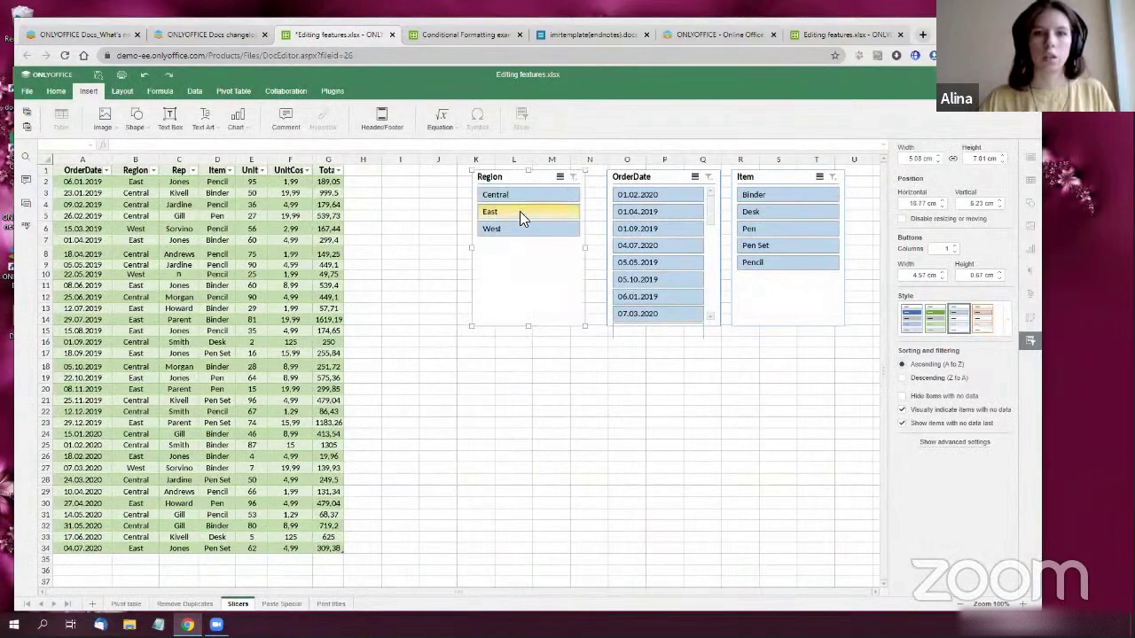
Try the Region slicer by filtering to East and clearing the filter, and give the slicer the orange style
click(513, 211)
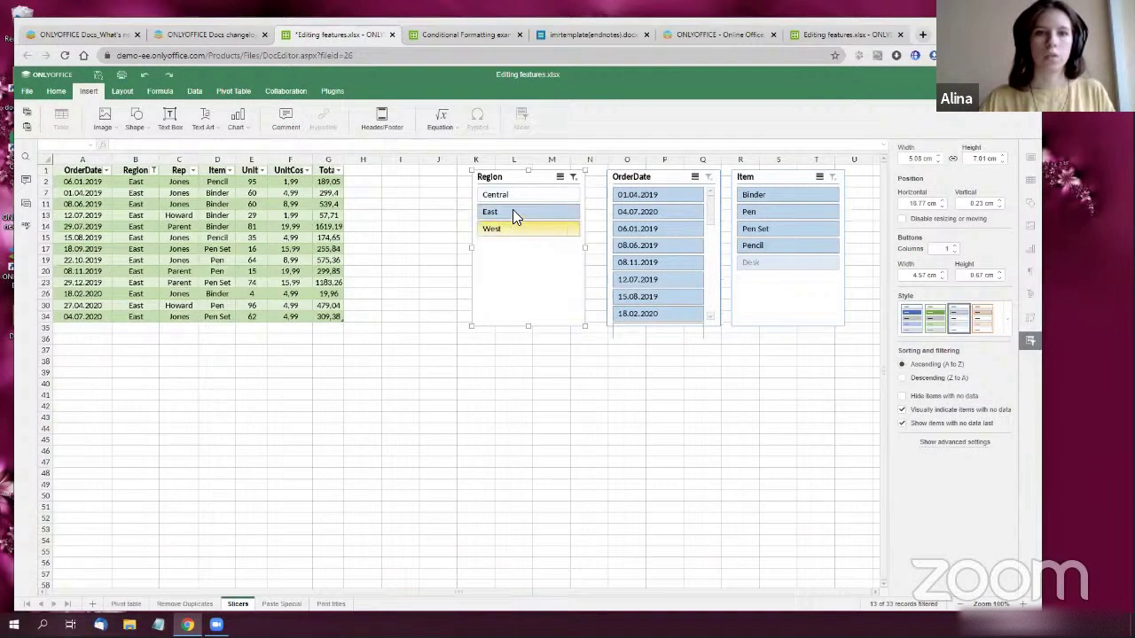
click(572, 177)
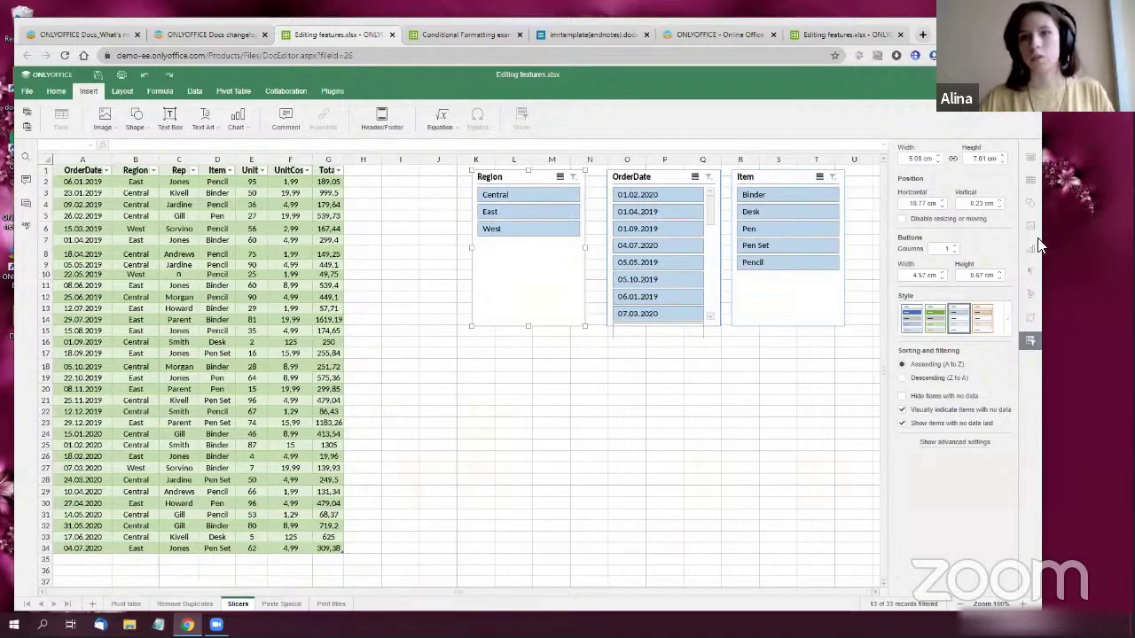
click(983, 318)
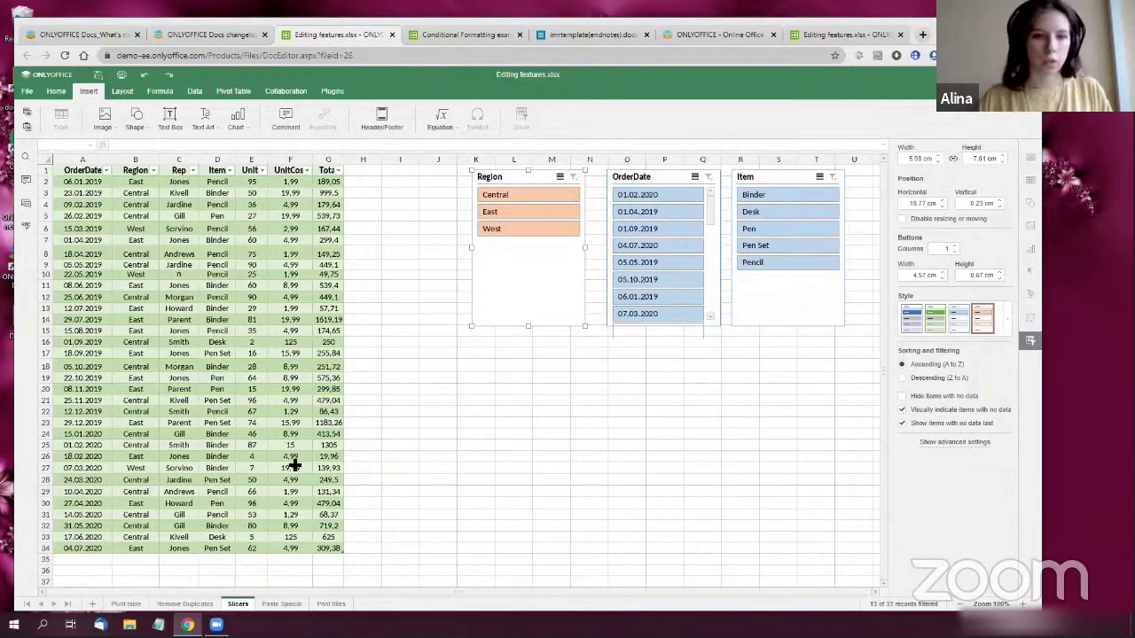
On the Paste Special sheet, enter 10 in cell G3
click(281, 604)
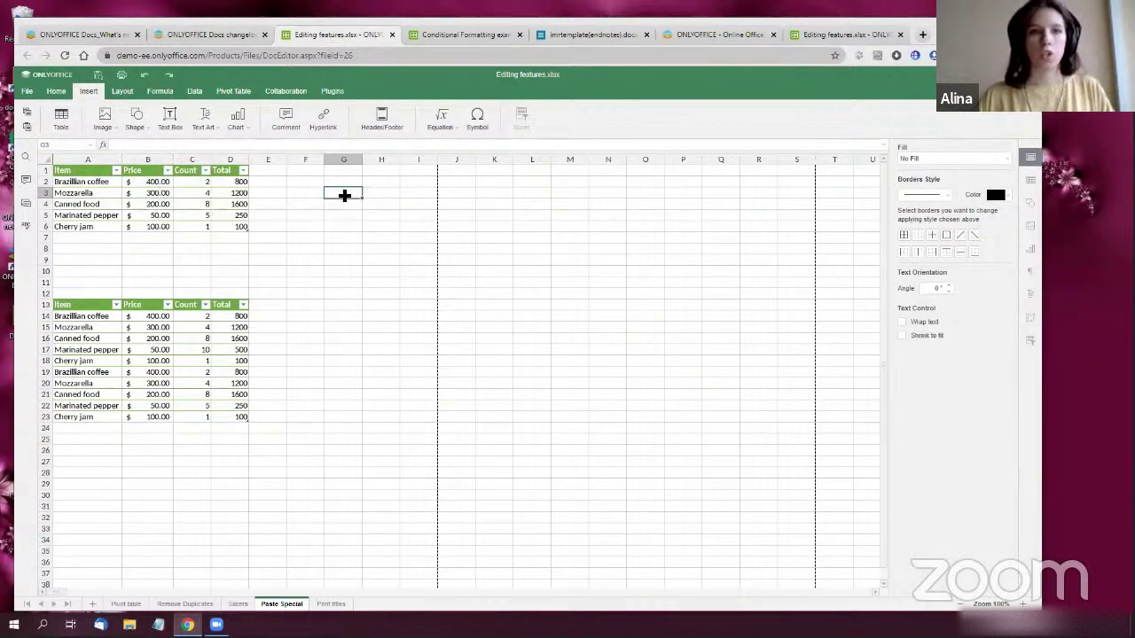
text(1)
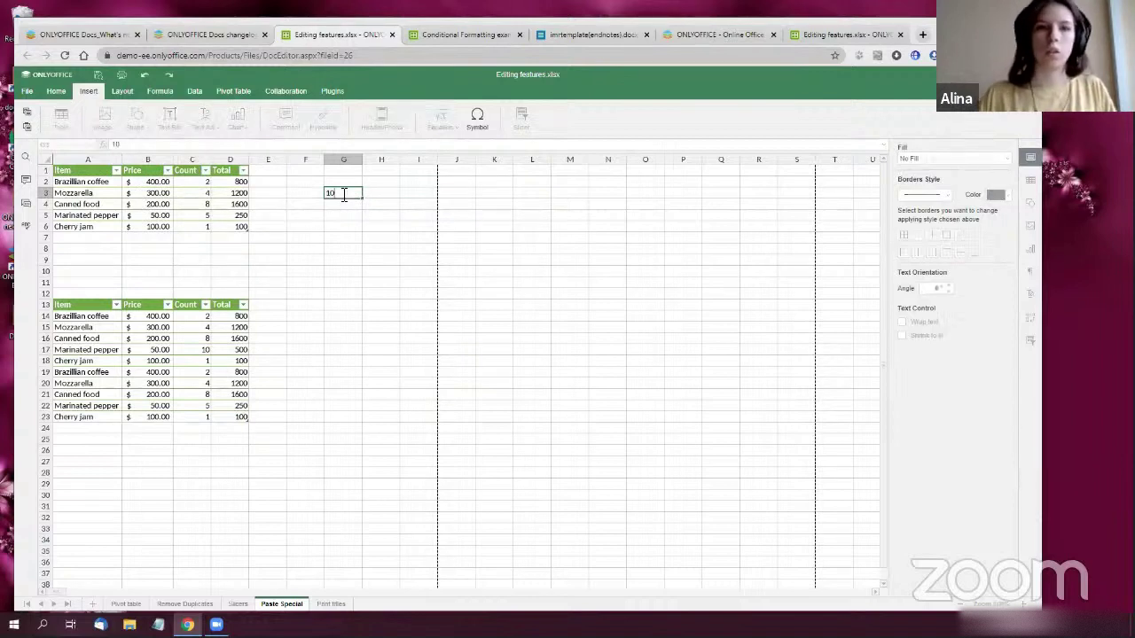
text(0)
key(Return)
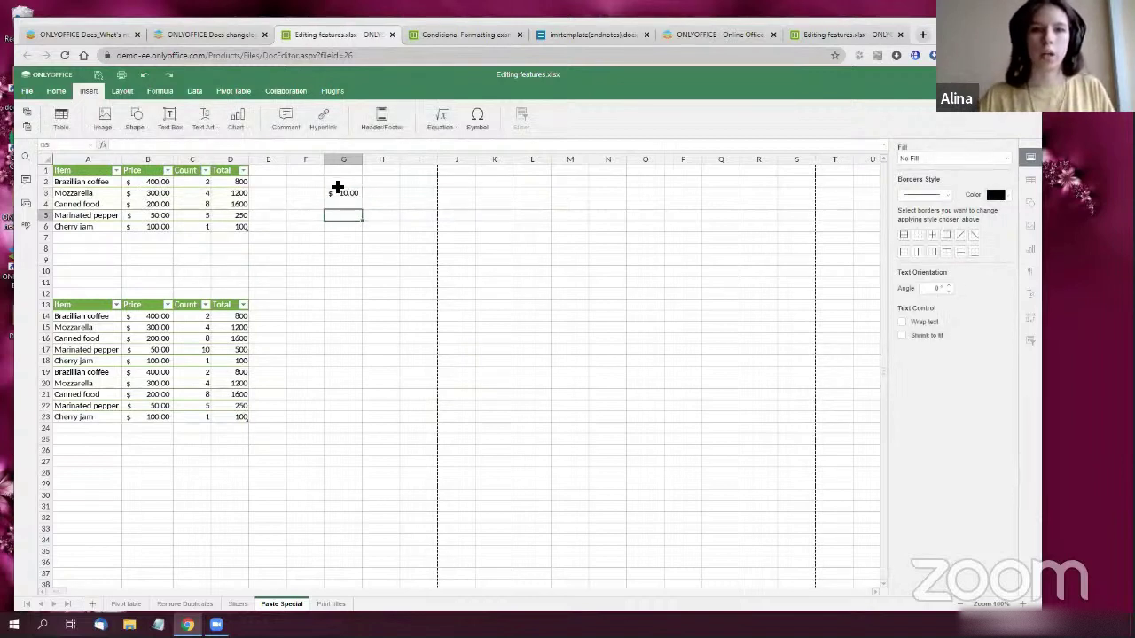
Copy cell G3 and paste it over the Price values in B2:B6 of the upper table
click(341, 193)
right_click(362, 192)
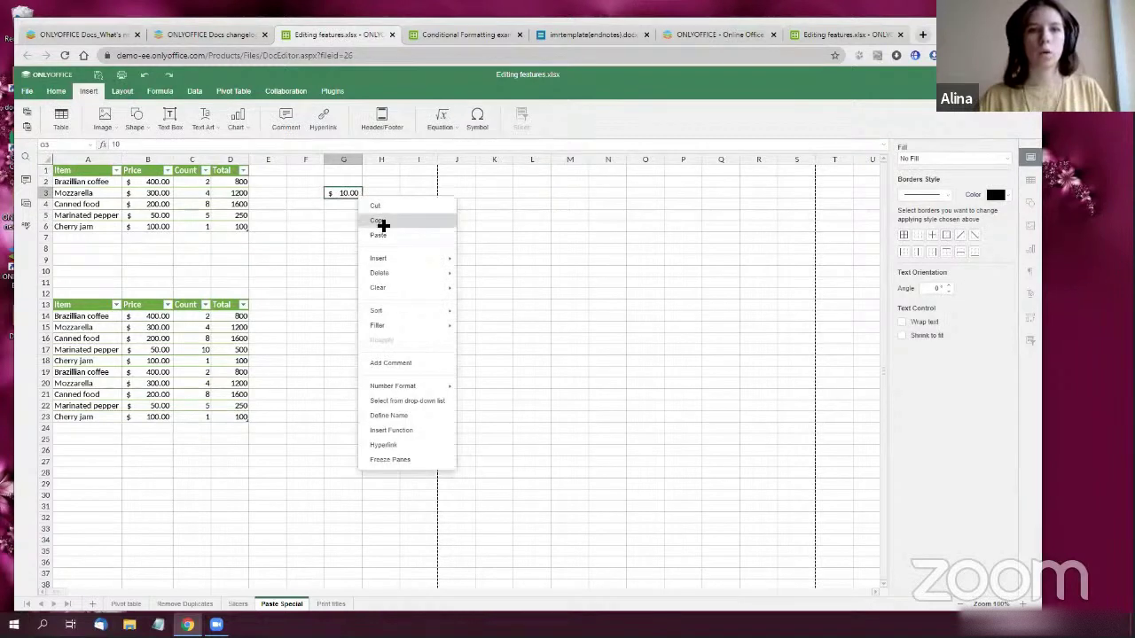
click(382, 226)
drag(150, 183, 151, 226)
right_click(151, 207)
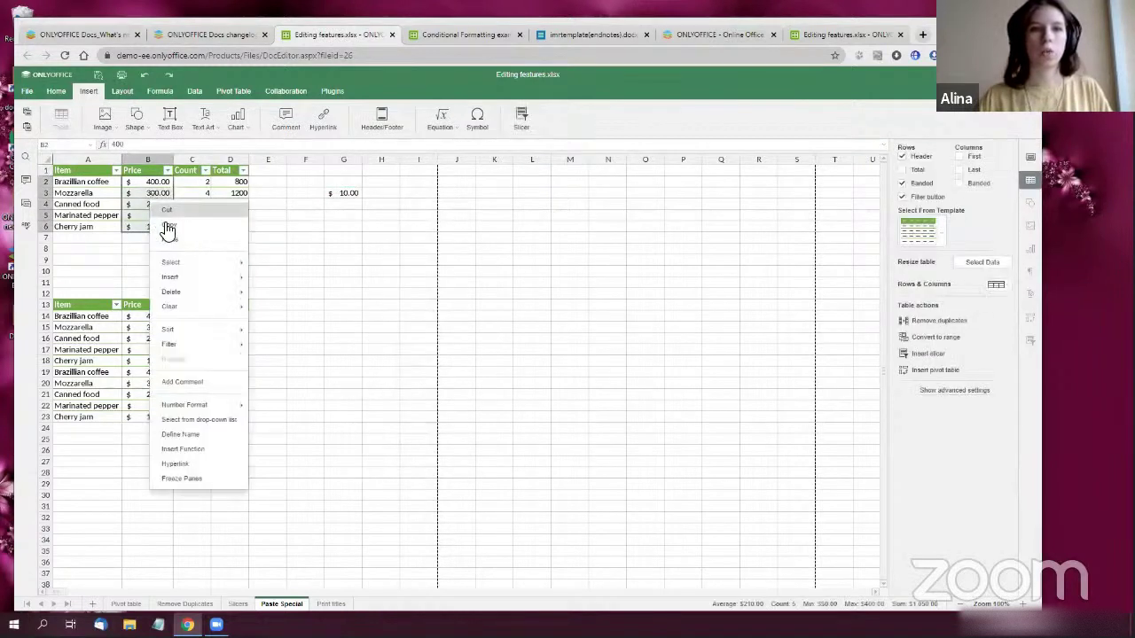
click(170, 242)
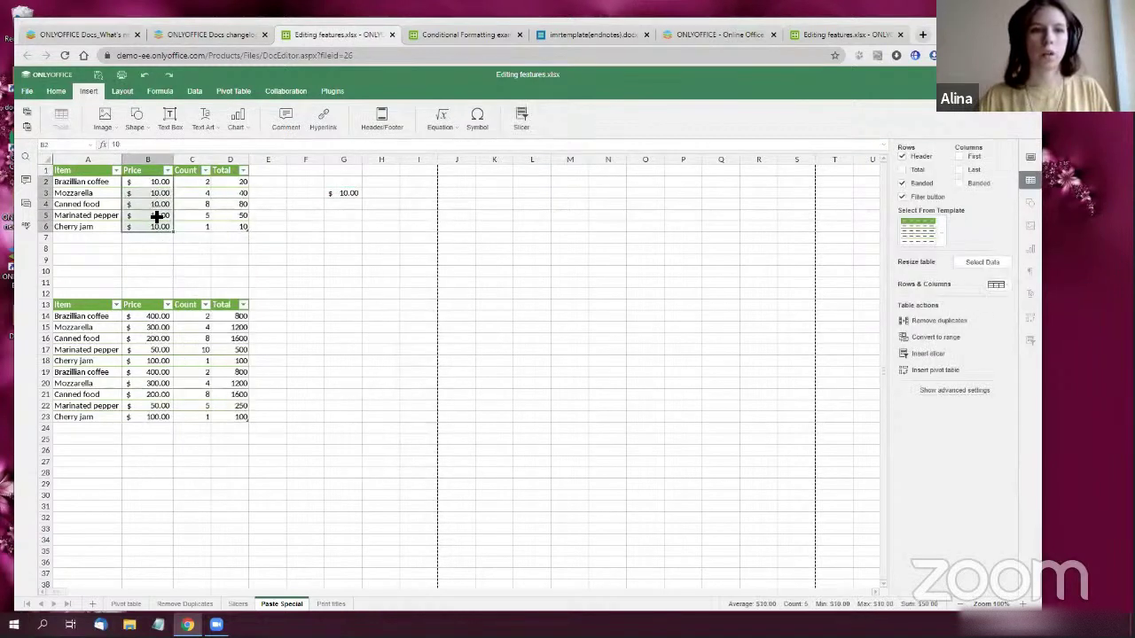
right_click(155, 197)
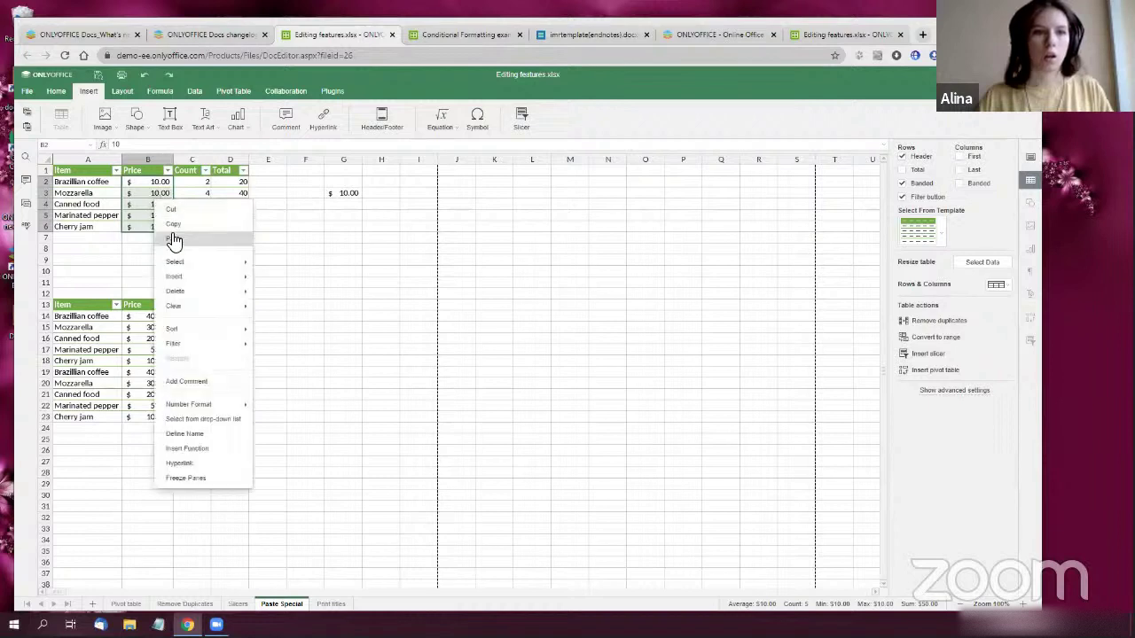
click(152, 223)
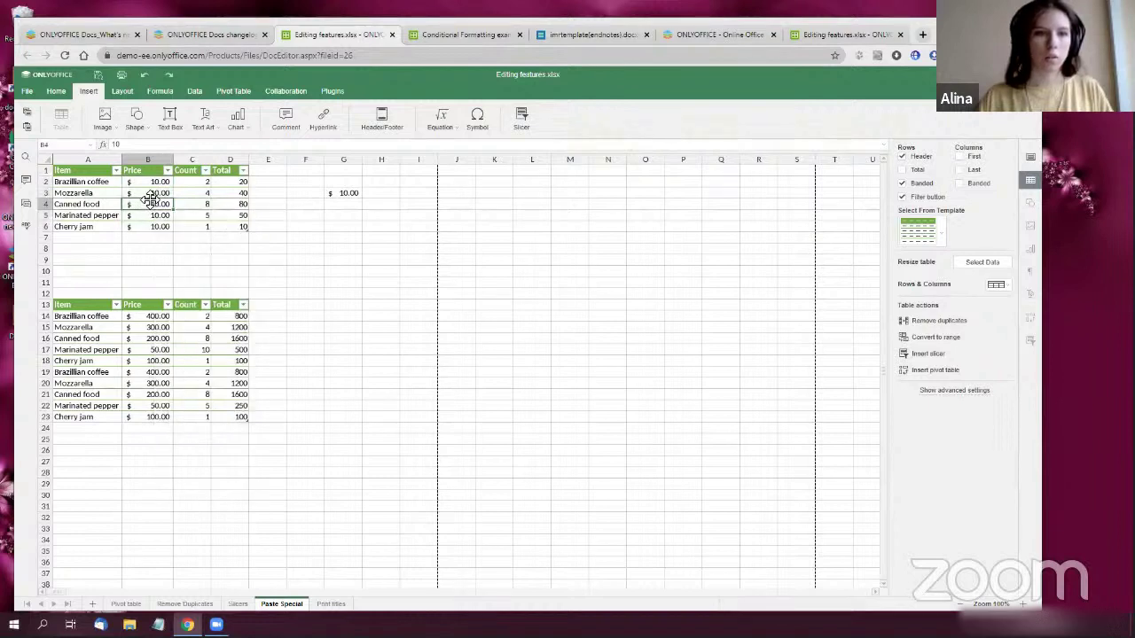
Try to undo the paste over the Price values of the upper table
click(155, 205)
right_click(154, 204)
click(167, 223)
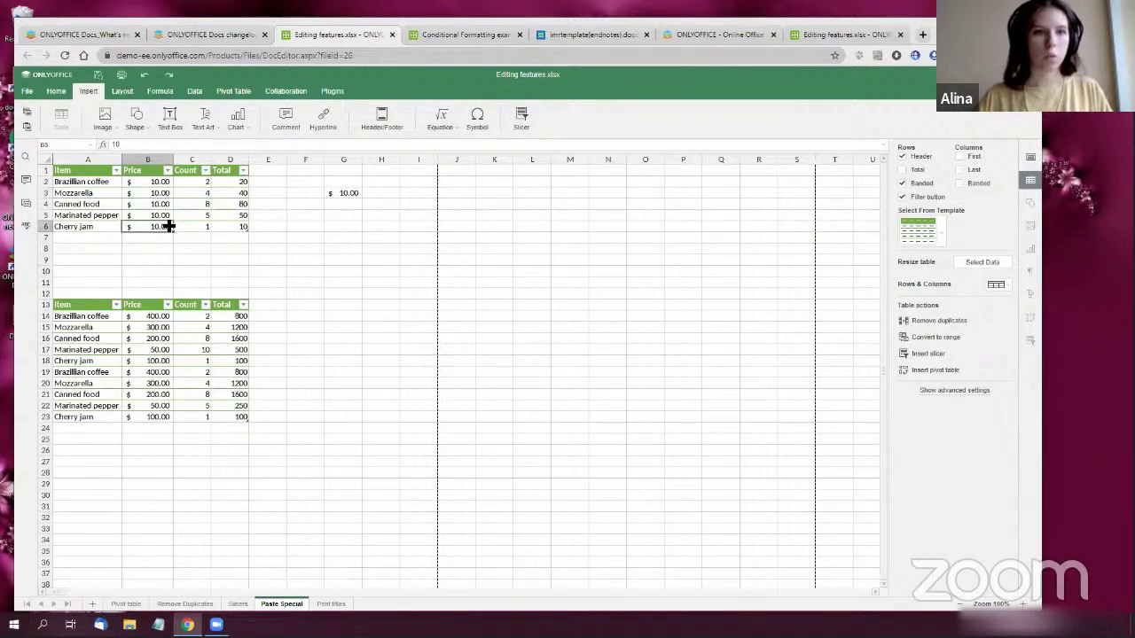
click(350, 192)
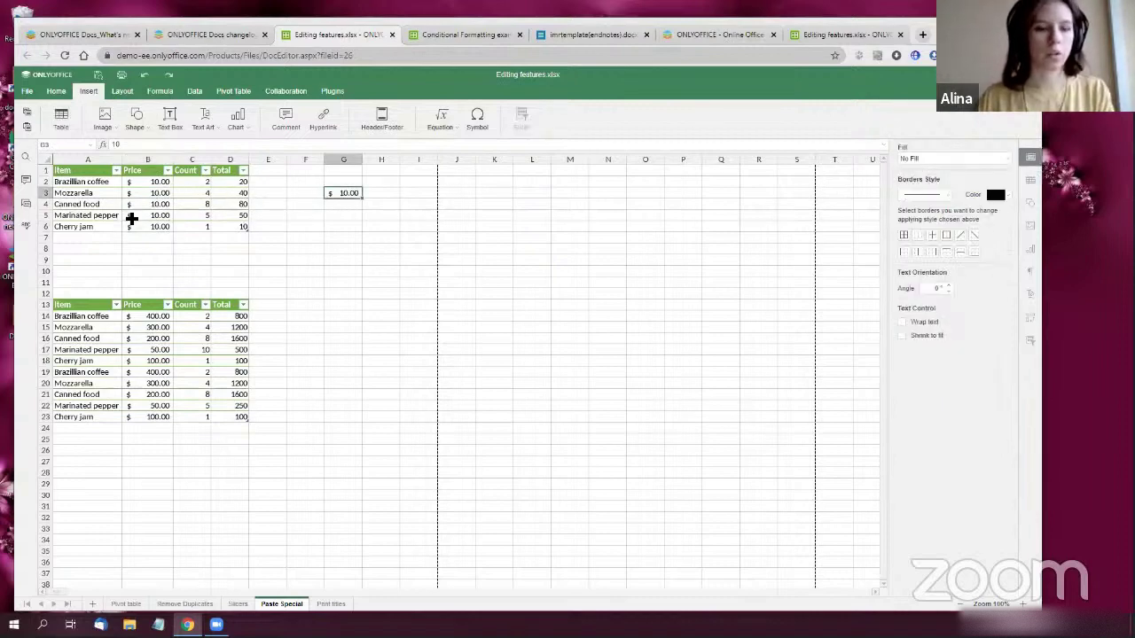
key(ctrl+z)
click(518, 393)
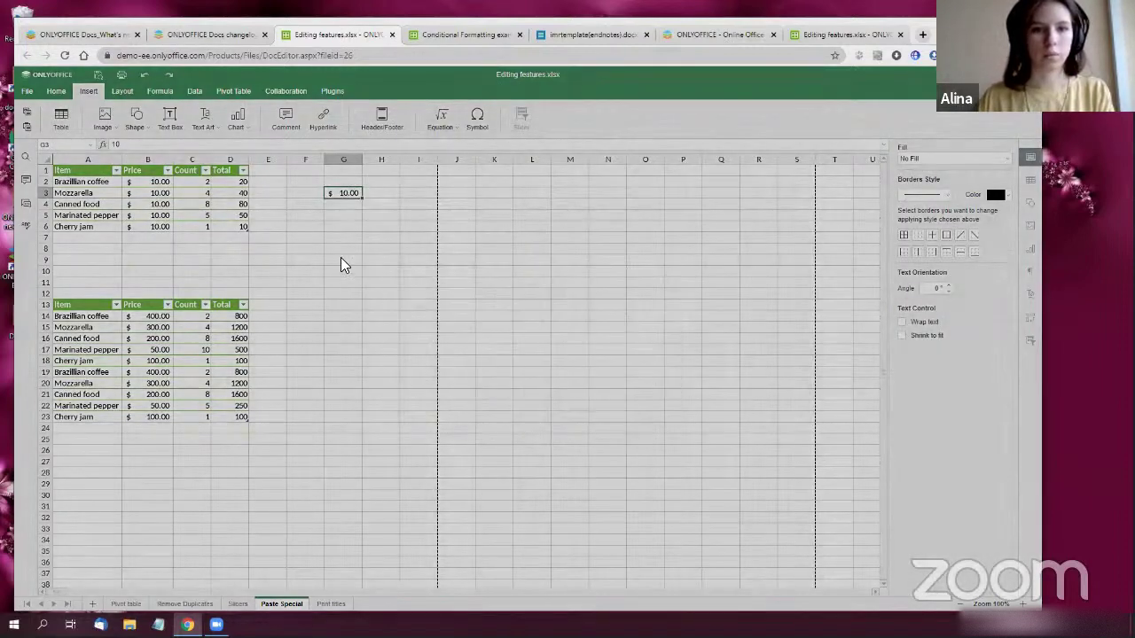
click(148, 186)
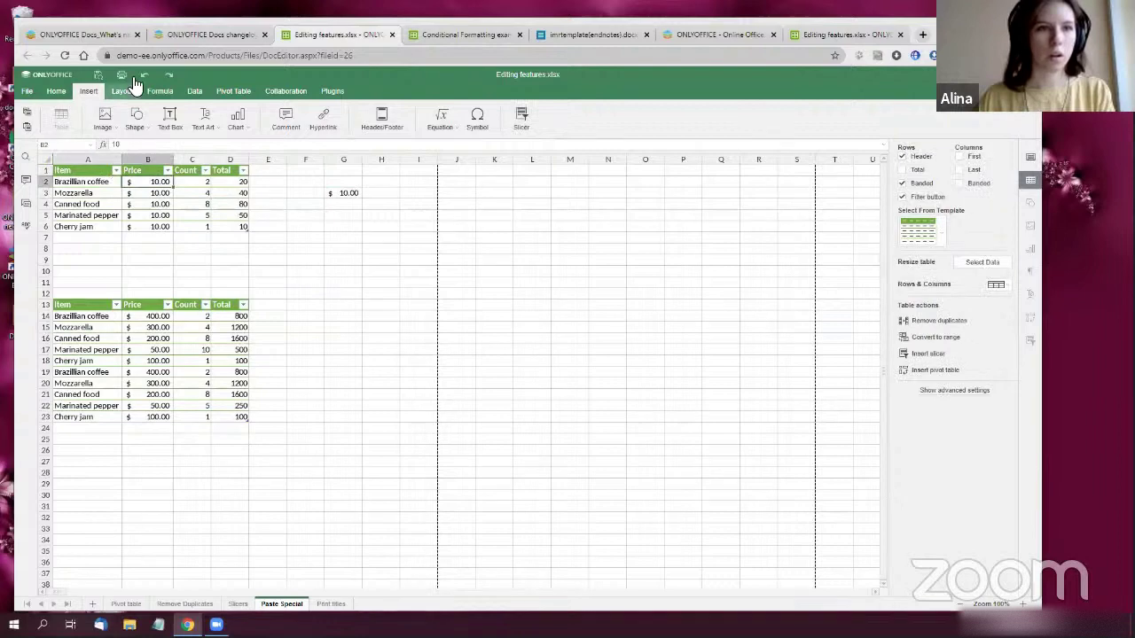
drag(139, 188, 133, 228)
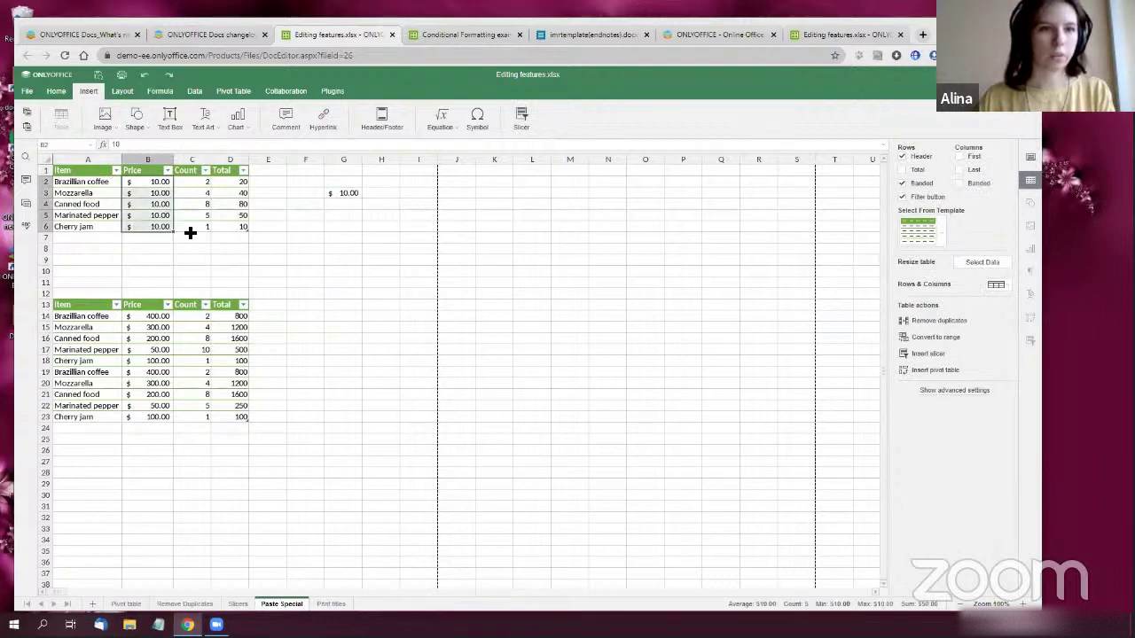
key(ctrl+z)
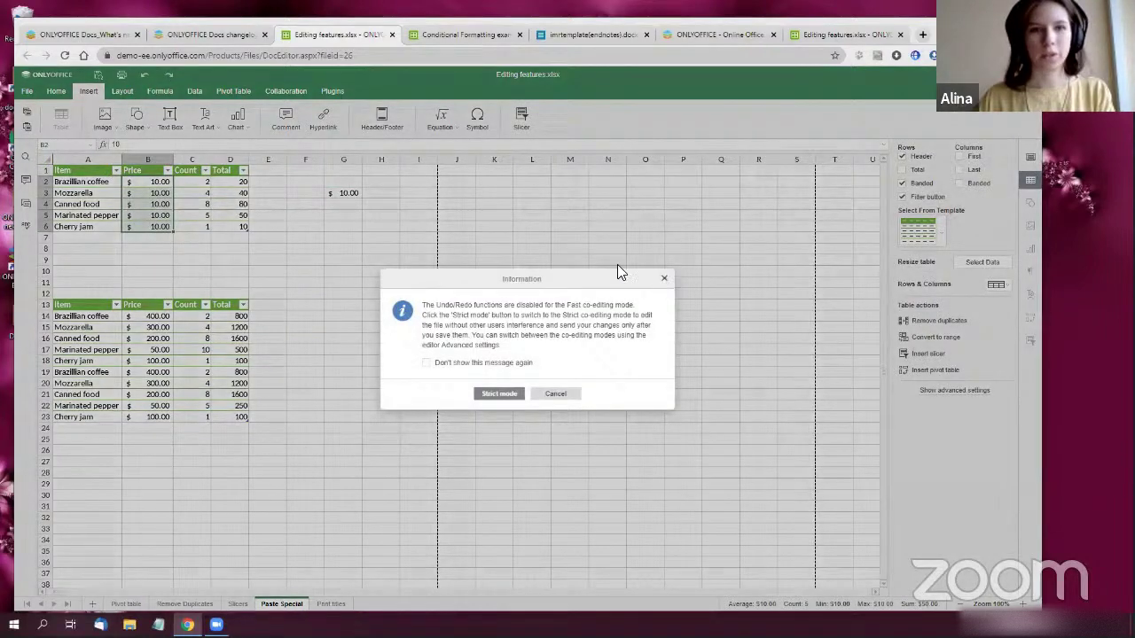
click(661, 271)
Try to paste the copied value over the Price values in B2:B6 again
right_click(159, 197)
click(178, 233)
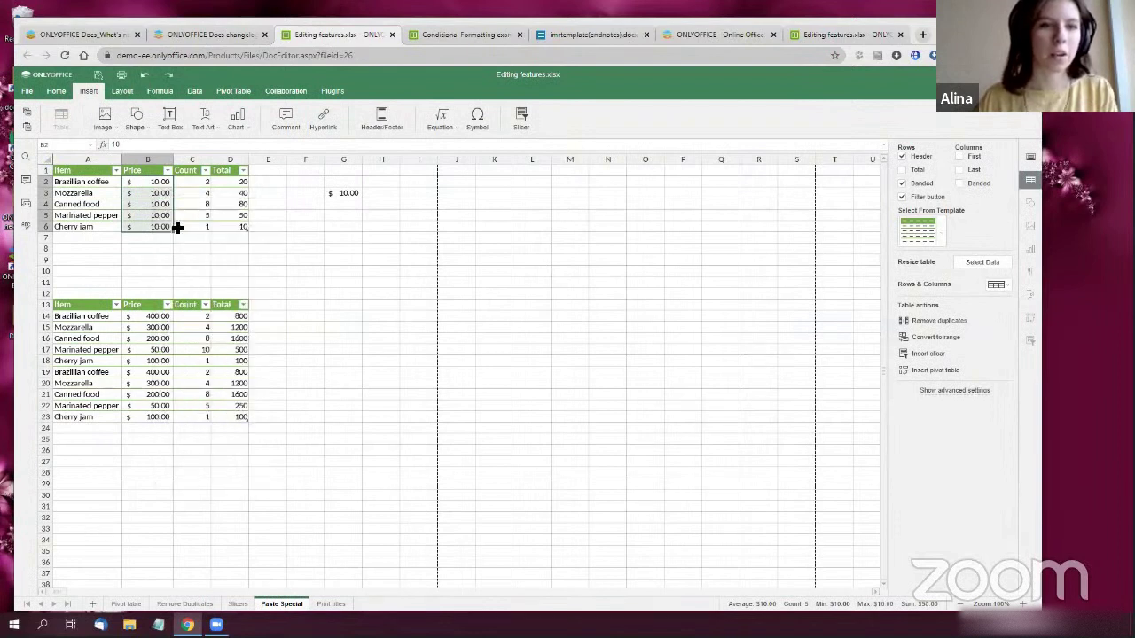
right_click(159, 215)
click(183, 236)
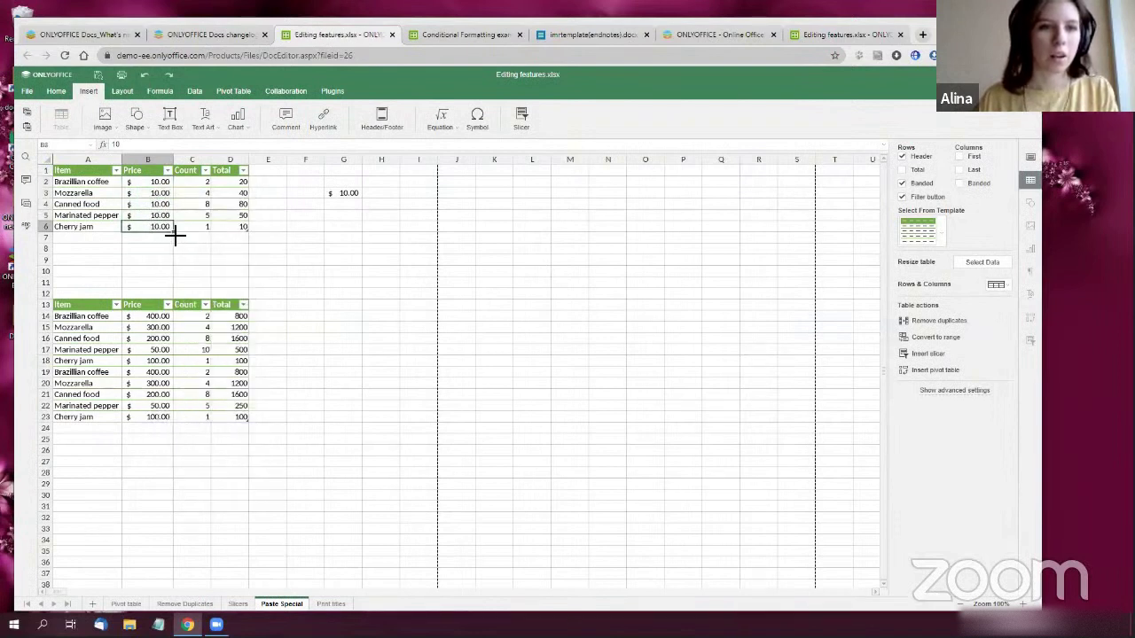
click(156, 194)
drag(156, 183, 159, 227)
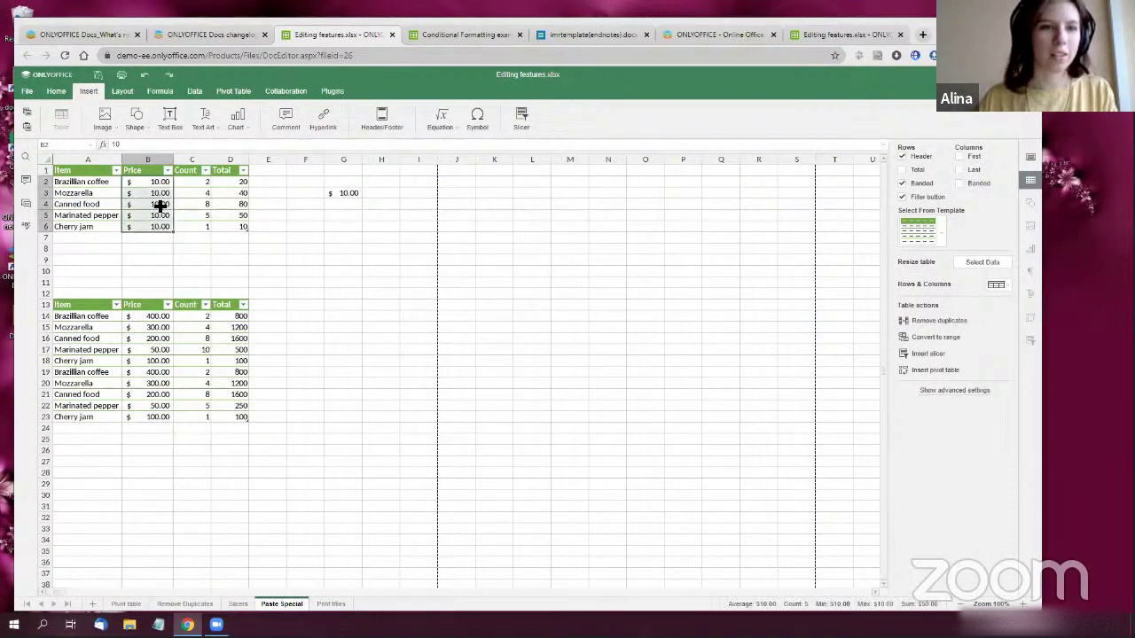
right_click(167, 215)
click(365, 252)
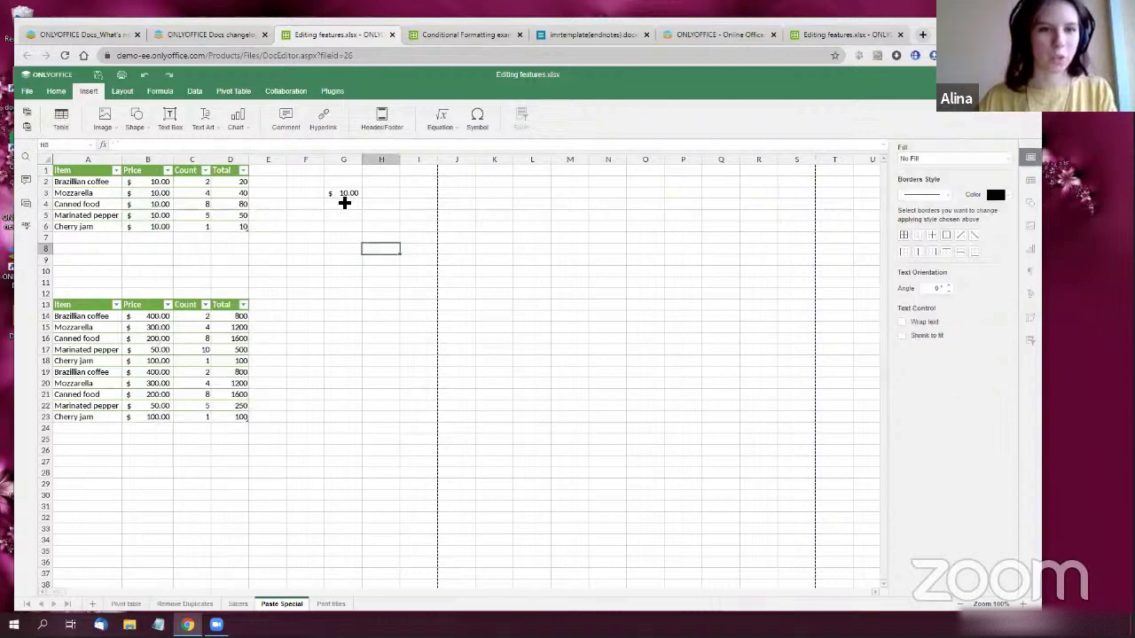
Copy cell G3 and paste it over the Price values in B3:B6 of the upper table
click(342, 195)
right_click(341, 195)
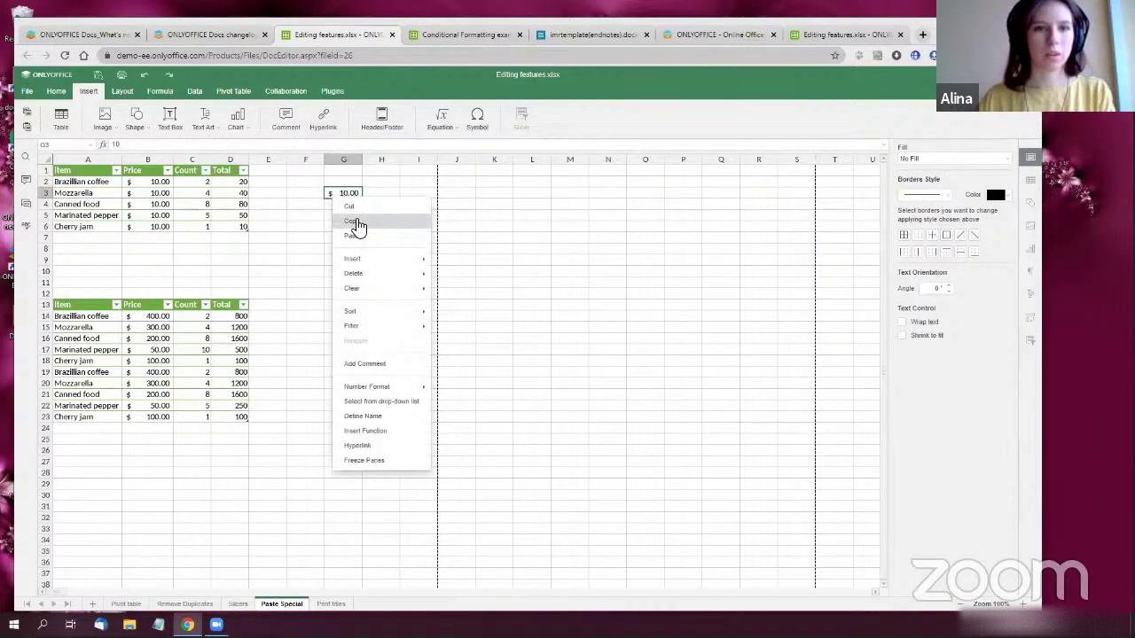
key(Escape)
drag(138, 200, 142, 226)
right_click(146, 215)
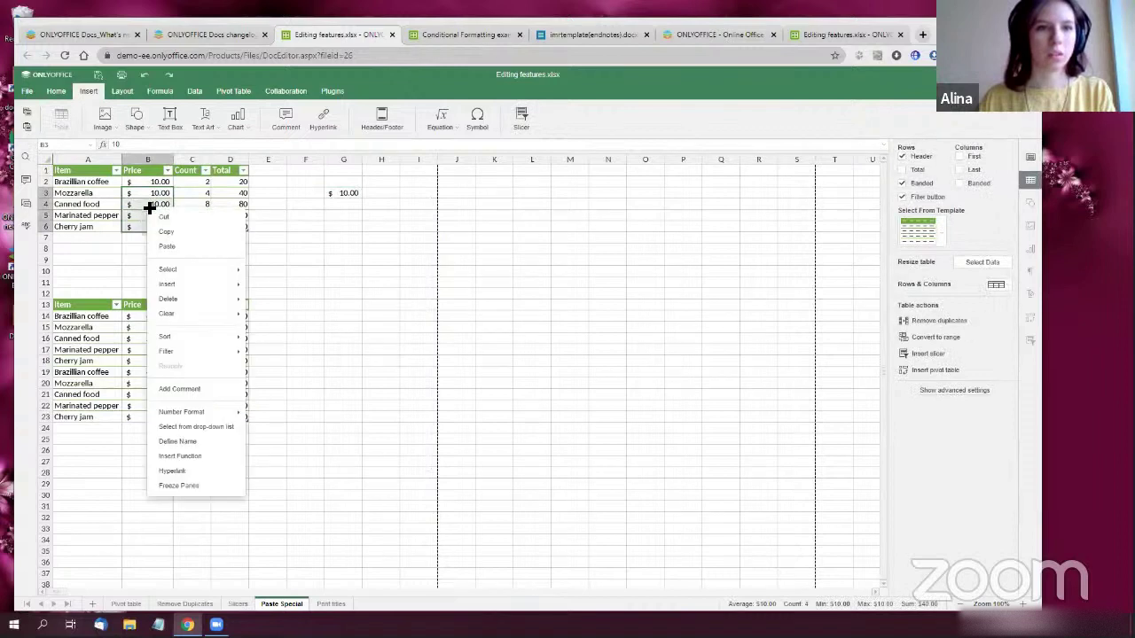
click(171, 251)
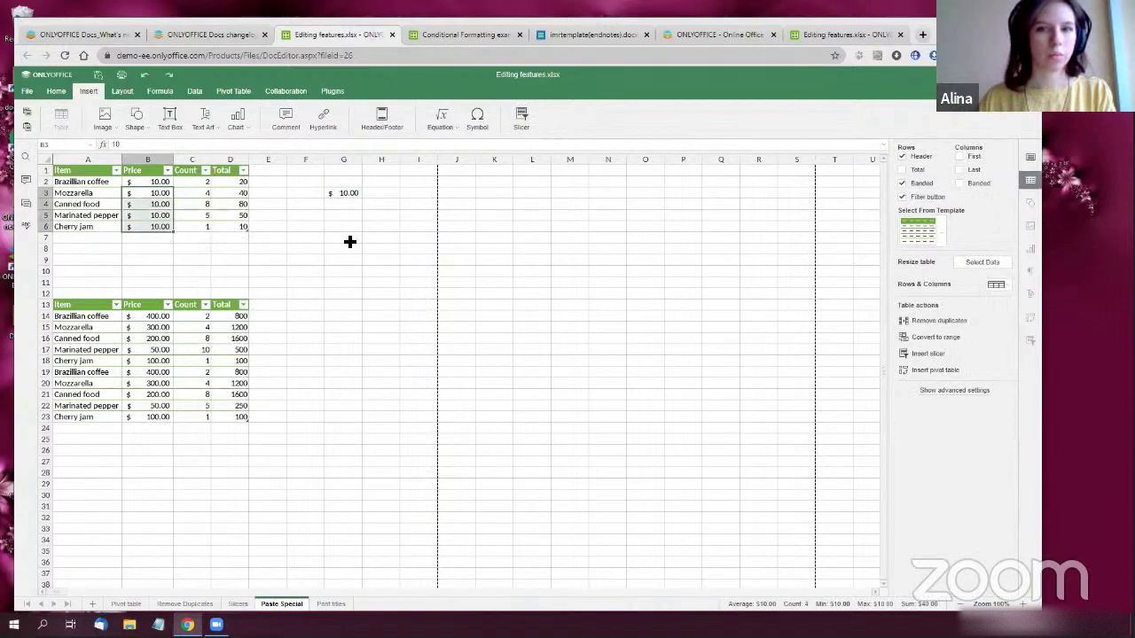
click(349, 241)
click(162, 193)
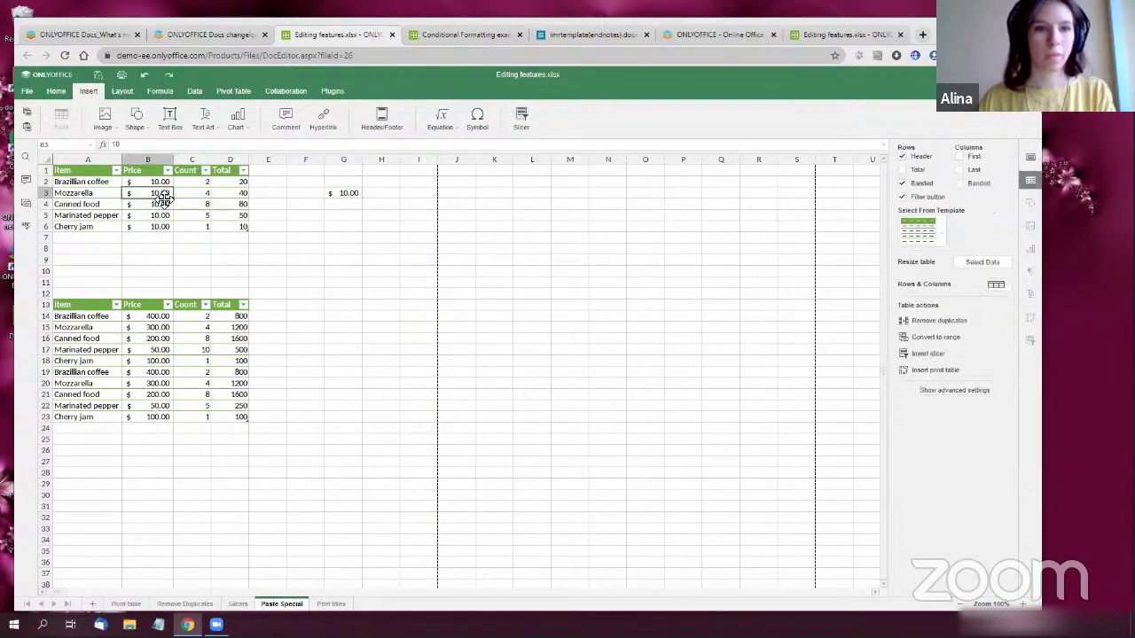
click(130, 92)
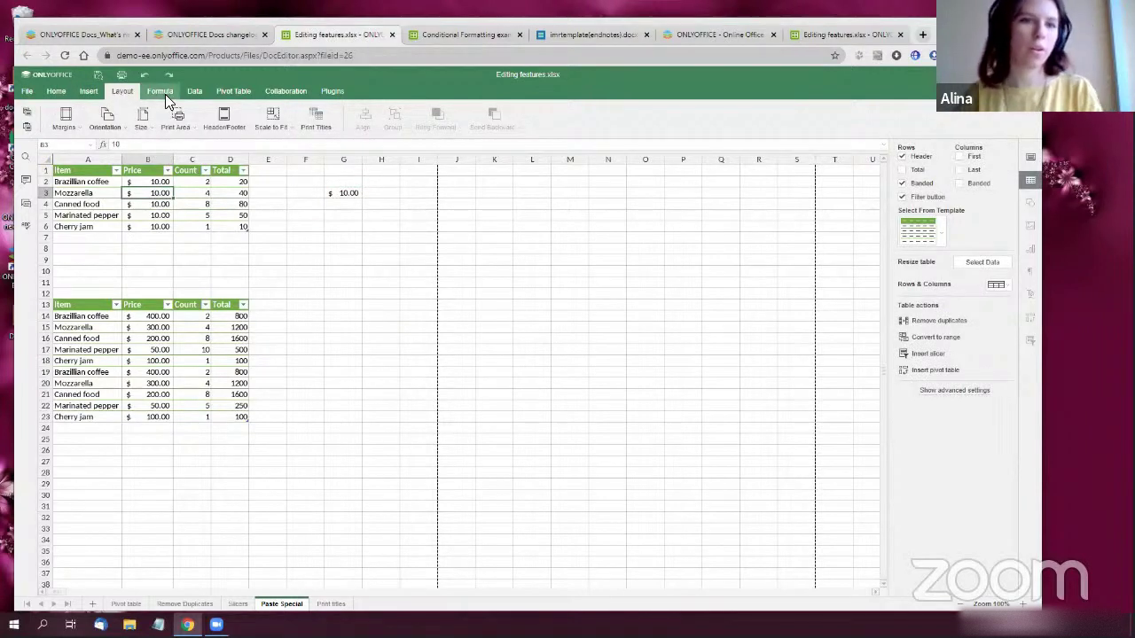
click(165, 94)
click(87, 92)
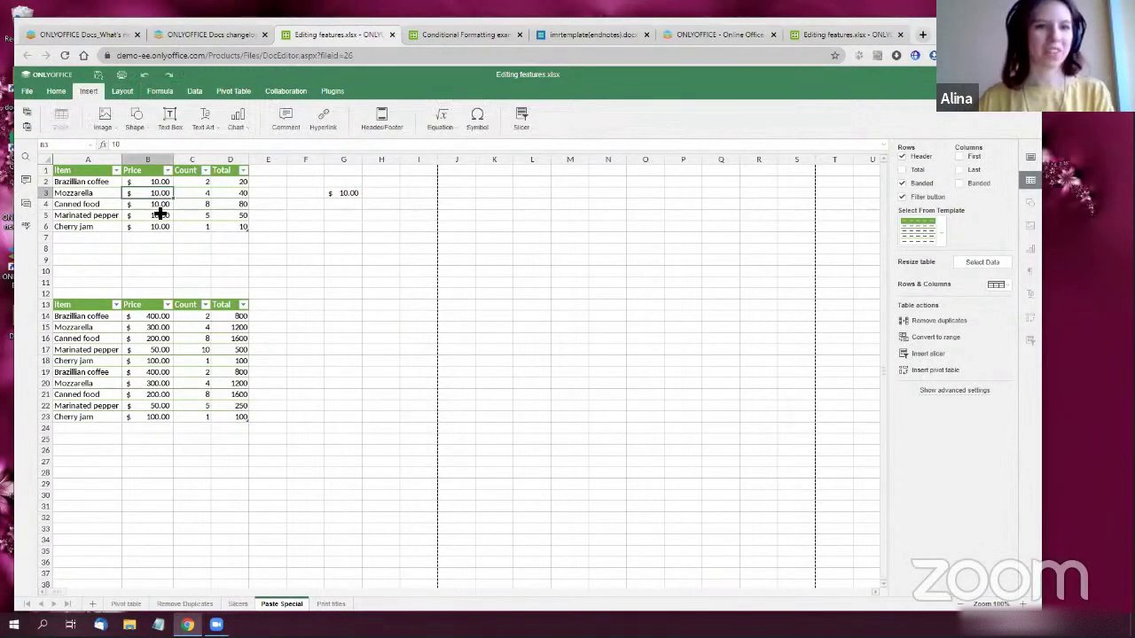
Paste the value of cell G3 over the Price values in B2:B6 of the upper table
click(339, 193)
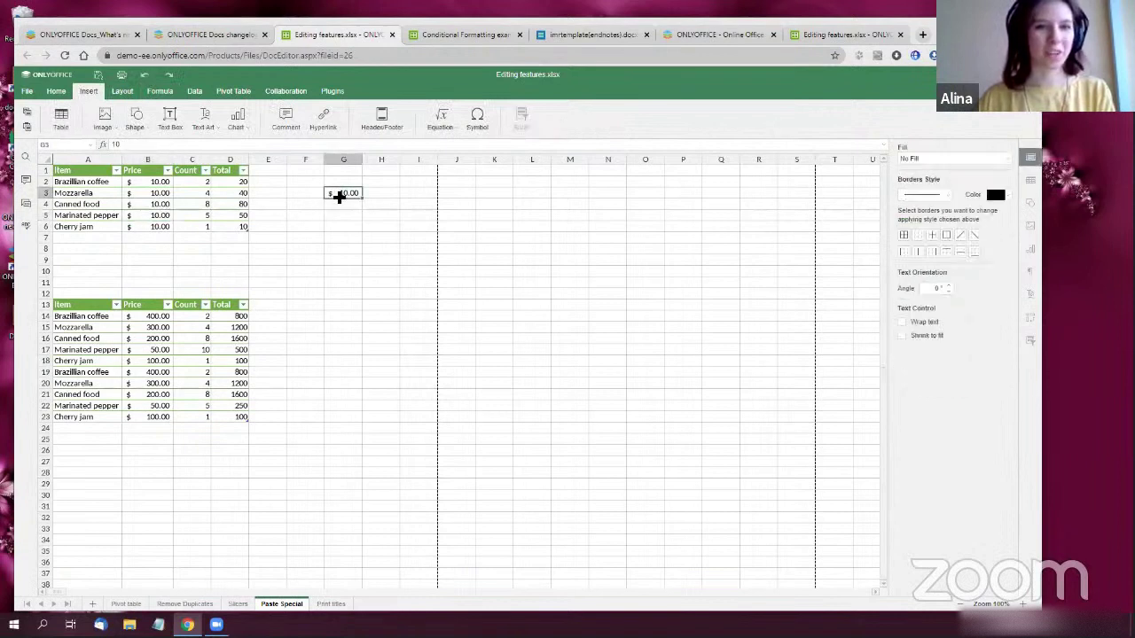
click(152, 225)
drag(151, 182, 157, 221)
right_click(152, 202)
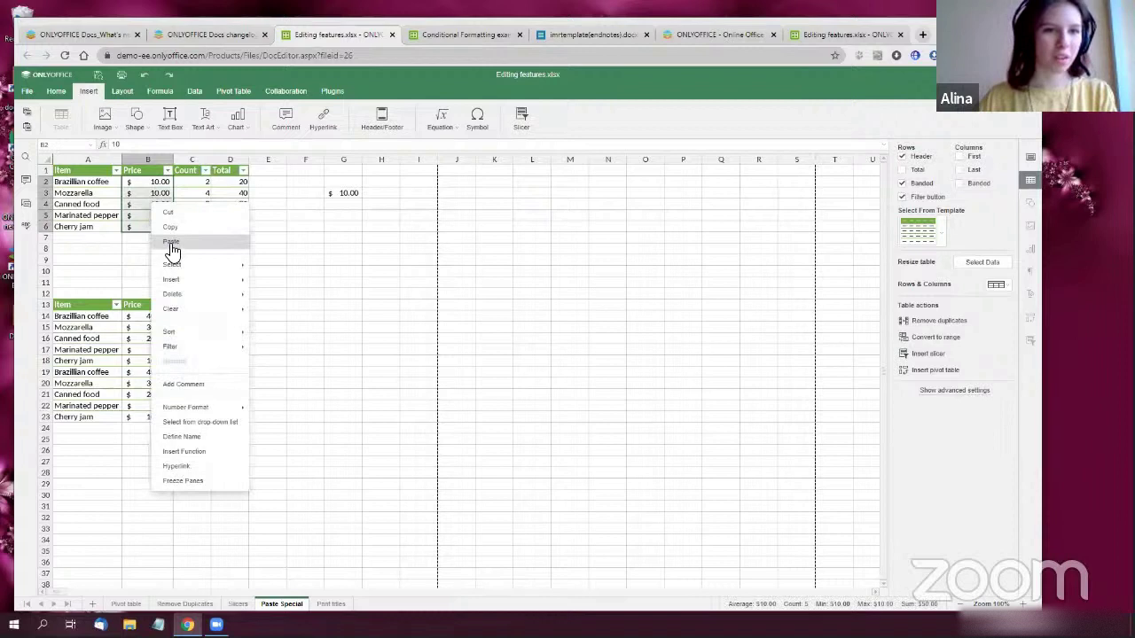
click(172, 242)
click(172, 228)
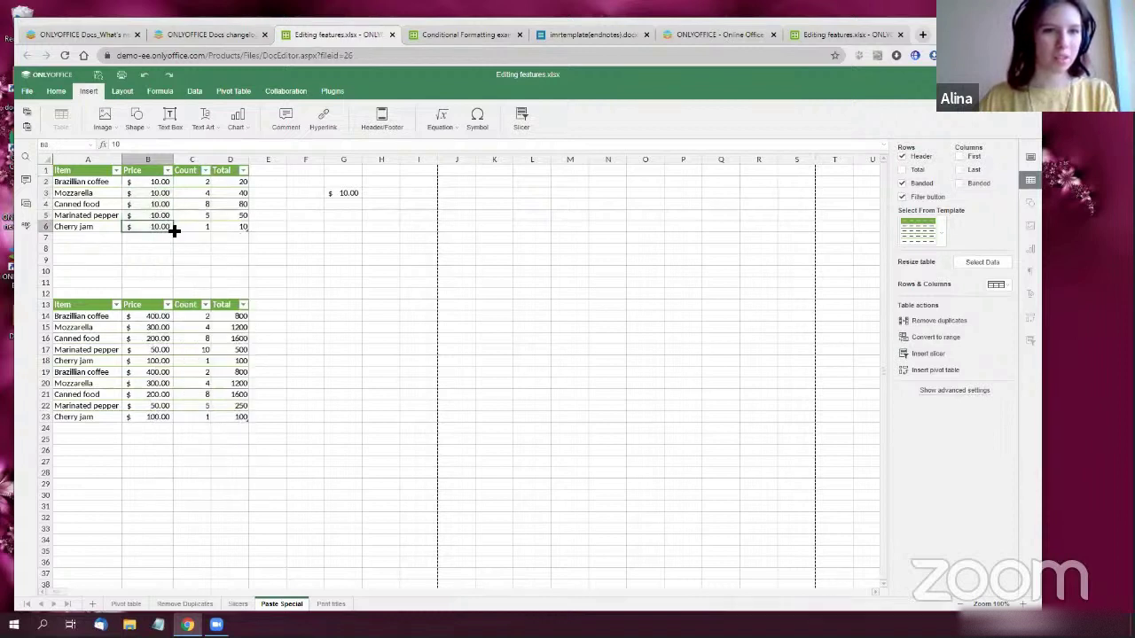
click(273, 317)
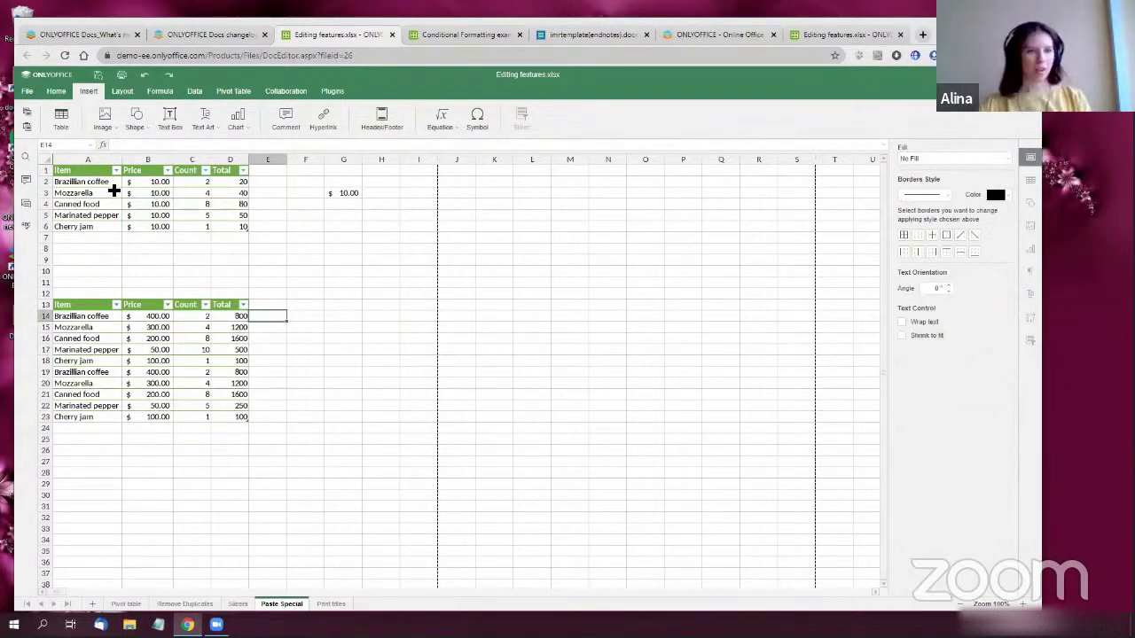
click(154, 205)
right_click(154, 208)
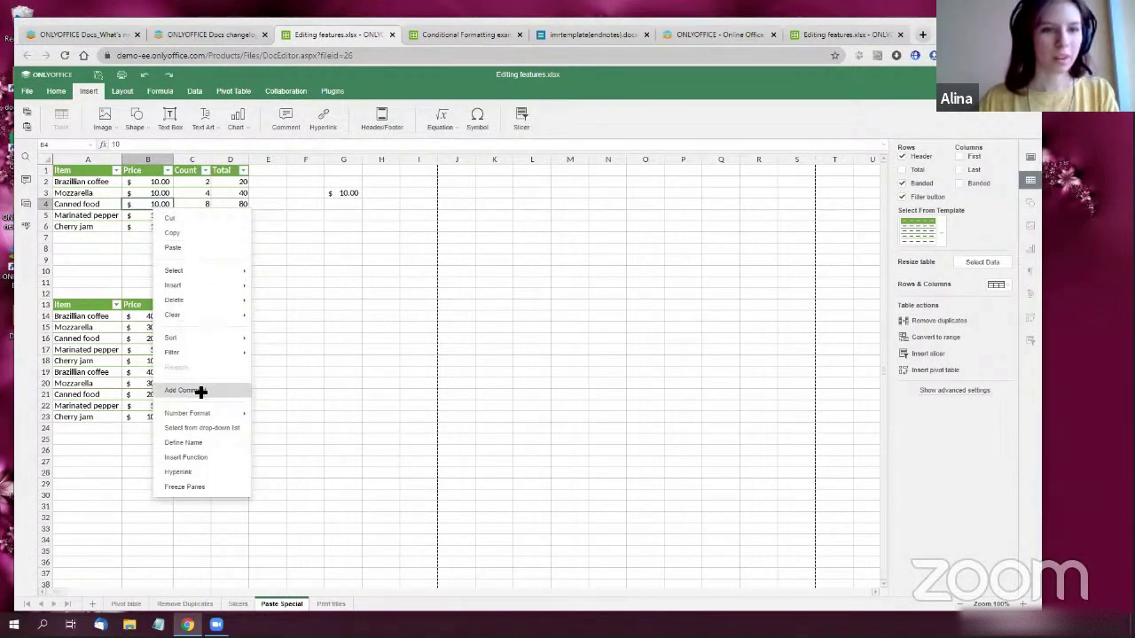
drag(157, 229, 152, 180)
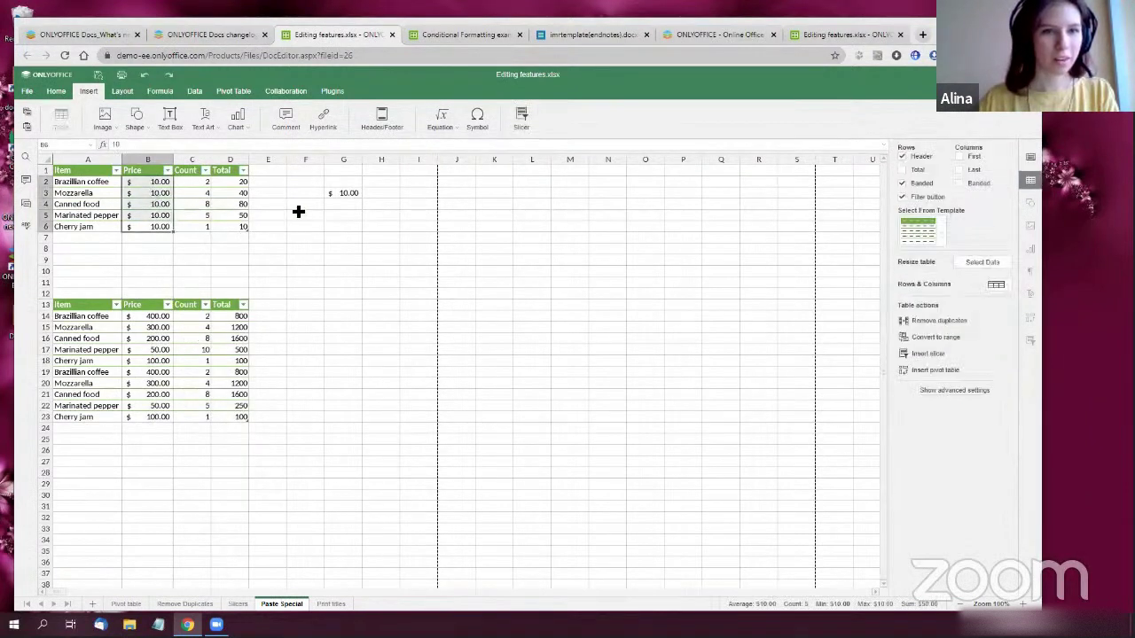
click(152, 225)
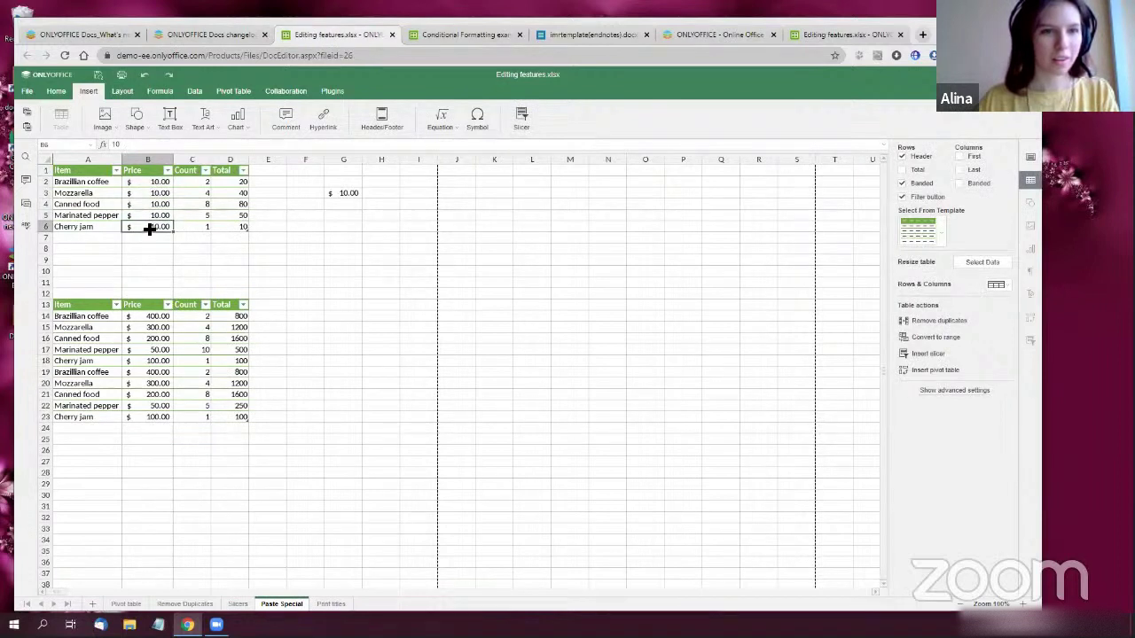
click(270, 338)
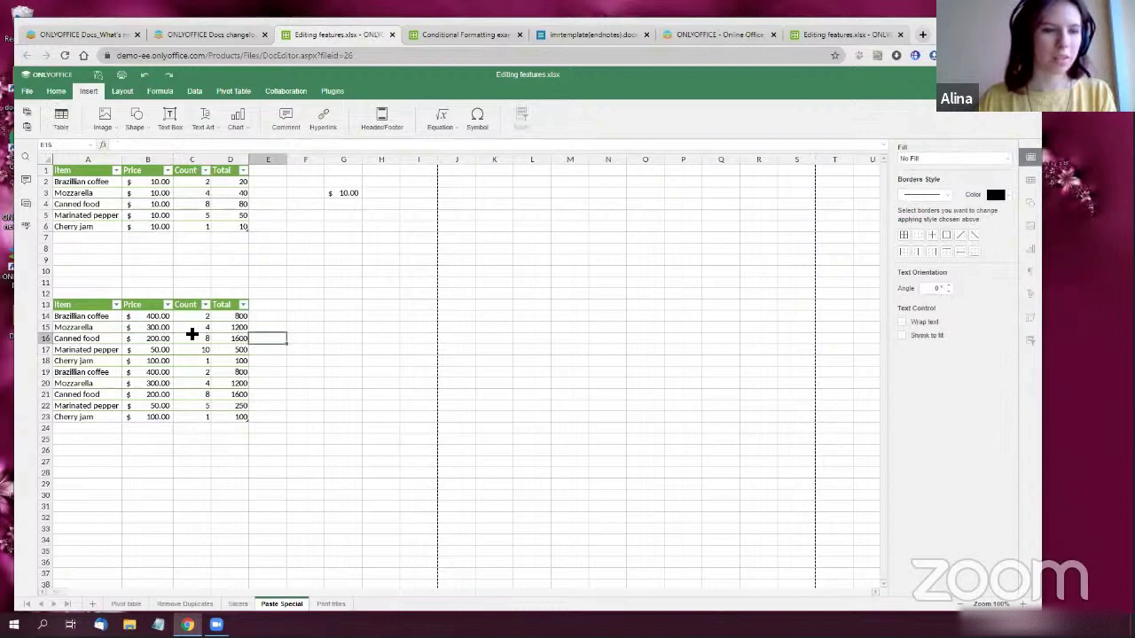
click(316, 315)
click(309, 342)
click(306, 363)
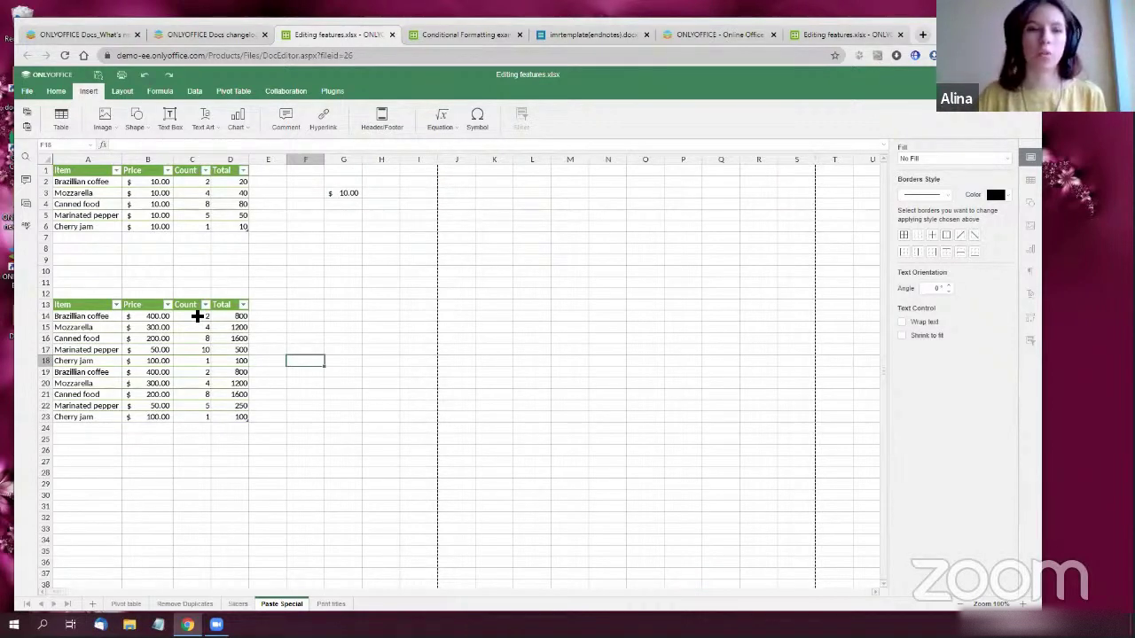
click(313, 316)
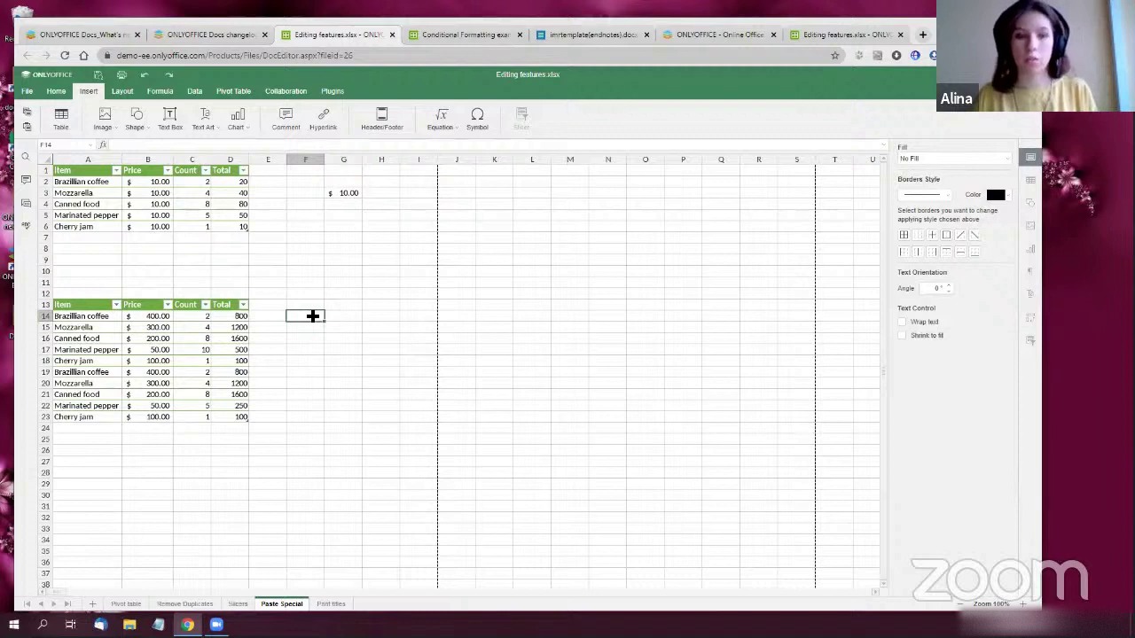
Enter 1, 1, 1 and 2 in cells F18 to F21 beside the lower table
click(307, 360)
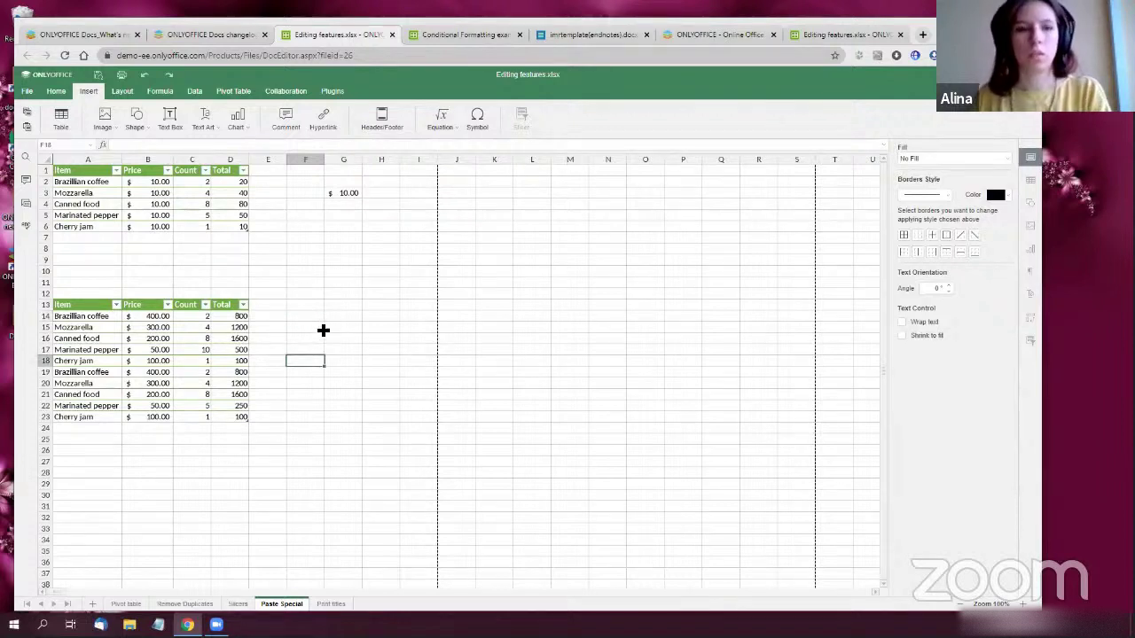
text(1)
key(Return)
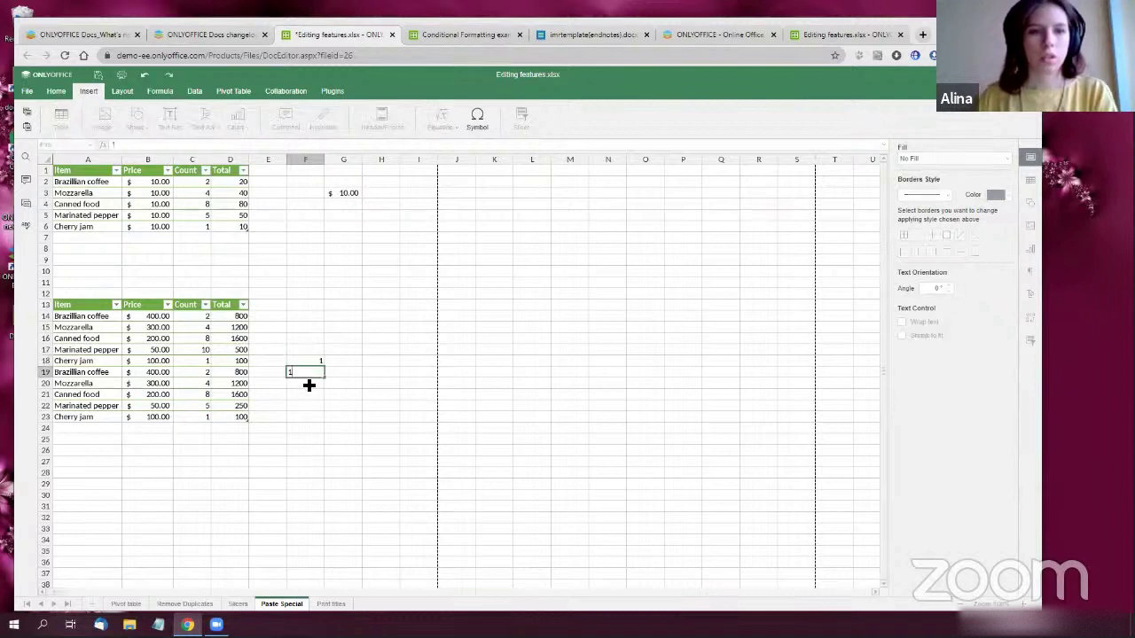
text(1)
key(Return)
text(1)
key(Return)
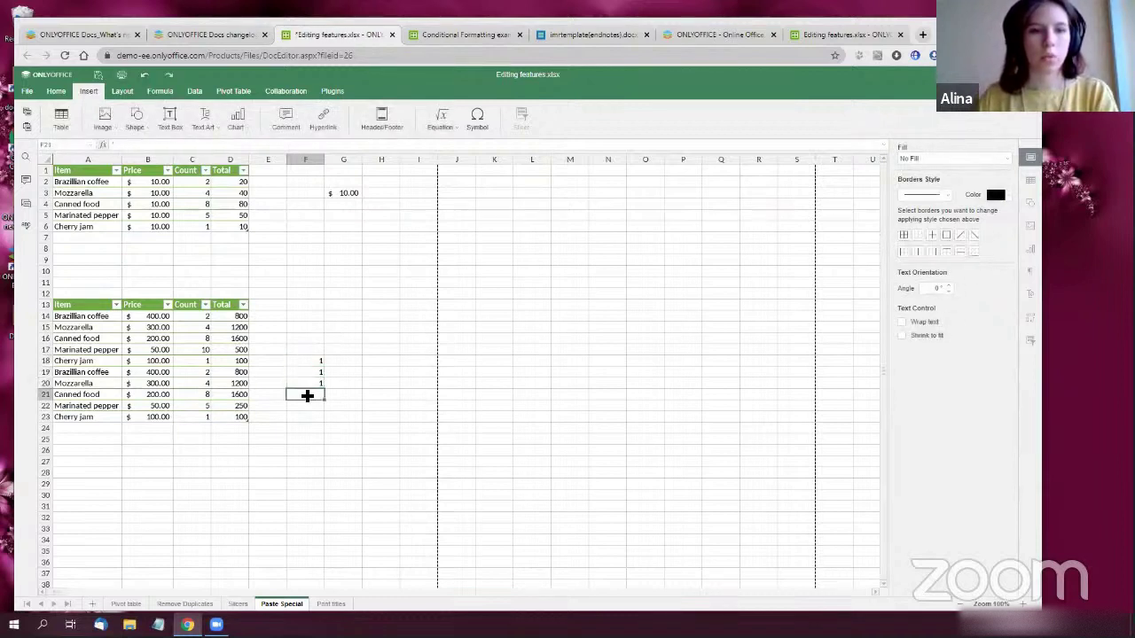
text(4)
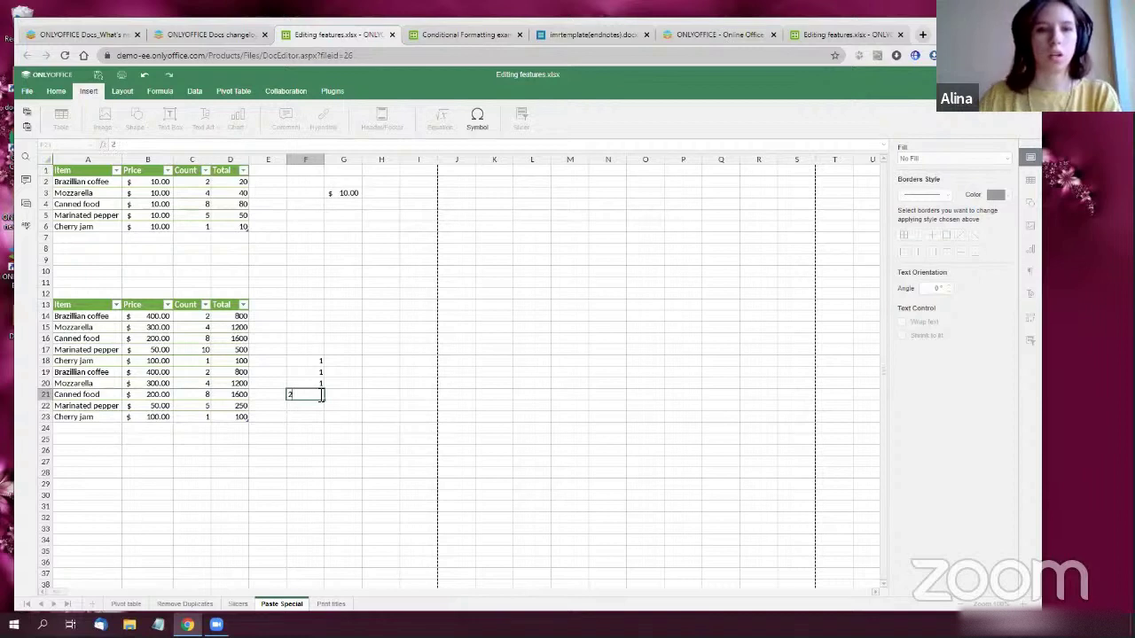
Copy the values in F18:F21 and paste them over the Count values in C18:C21 of the lower table
drag(316, 362, 317, 395)
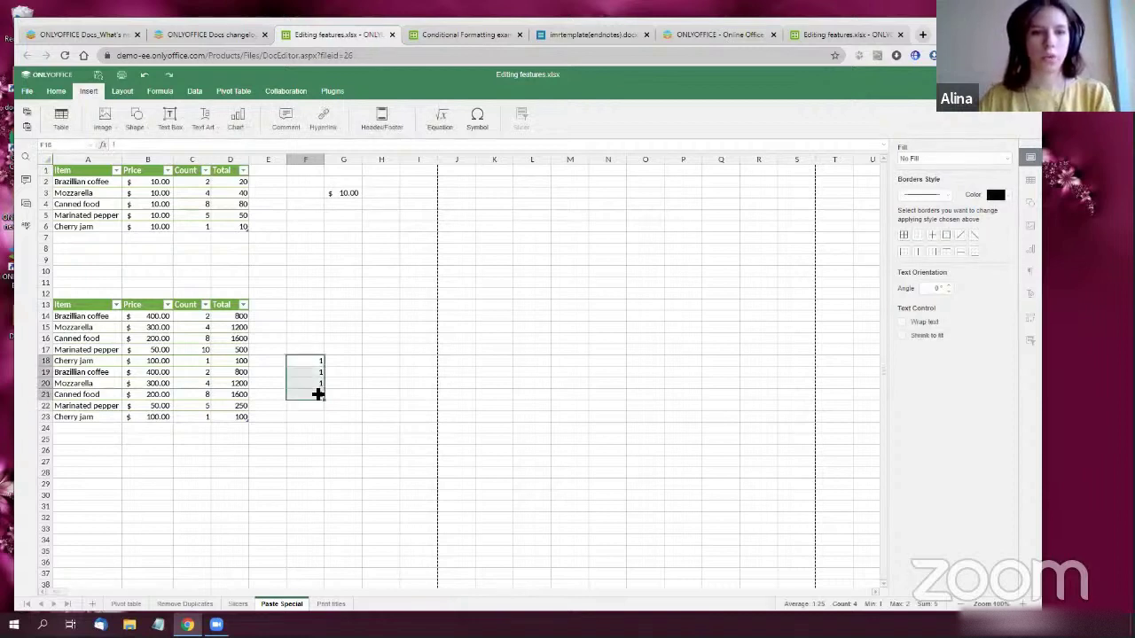
right_click(316, 395)
click(343, 357)
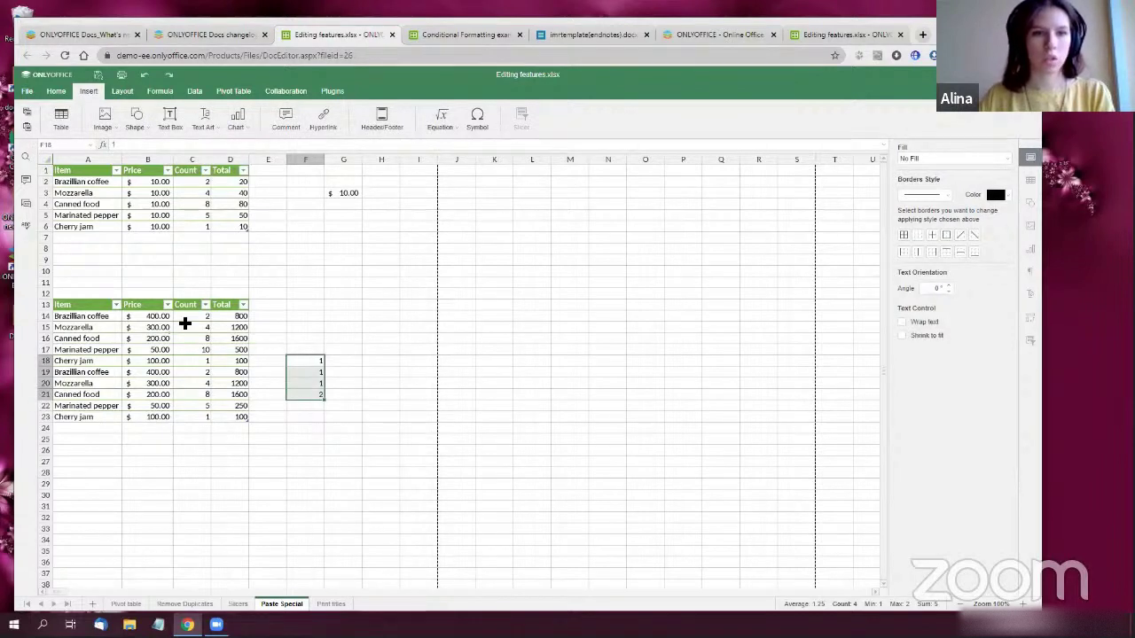
drag(194, 361, 195, 395)
right_click(199, 395)
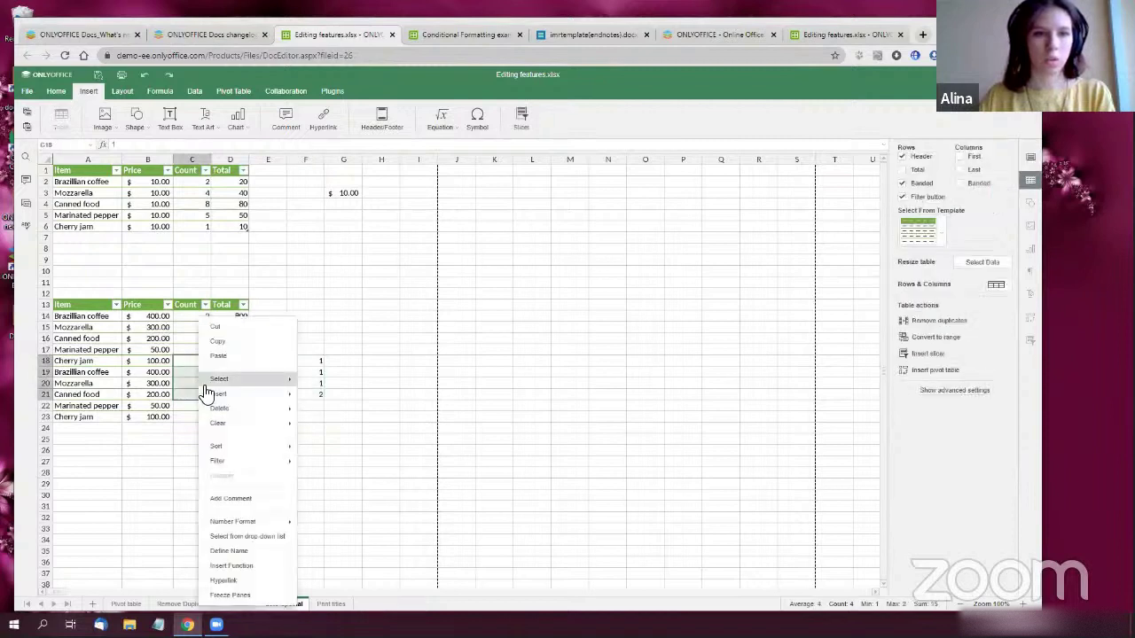
click(221, 360)
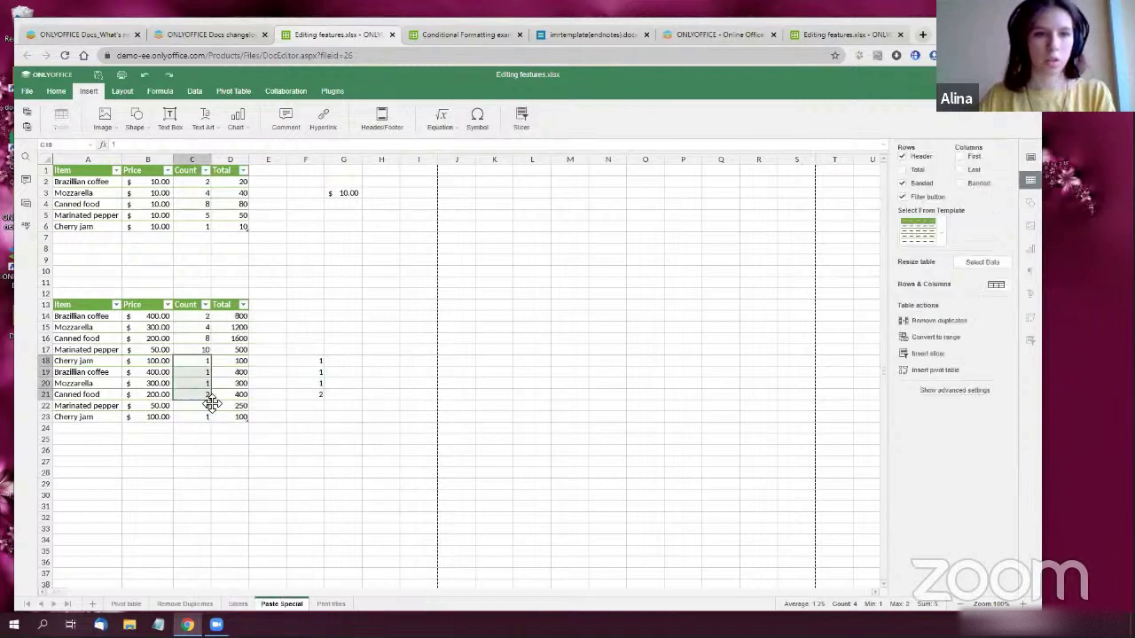
scroll(199, 379, down, 3)
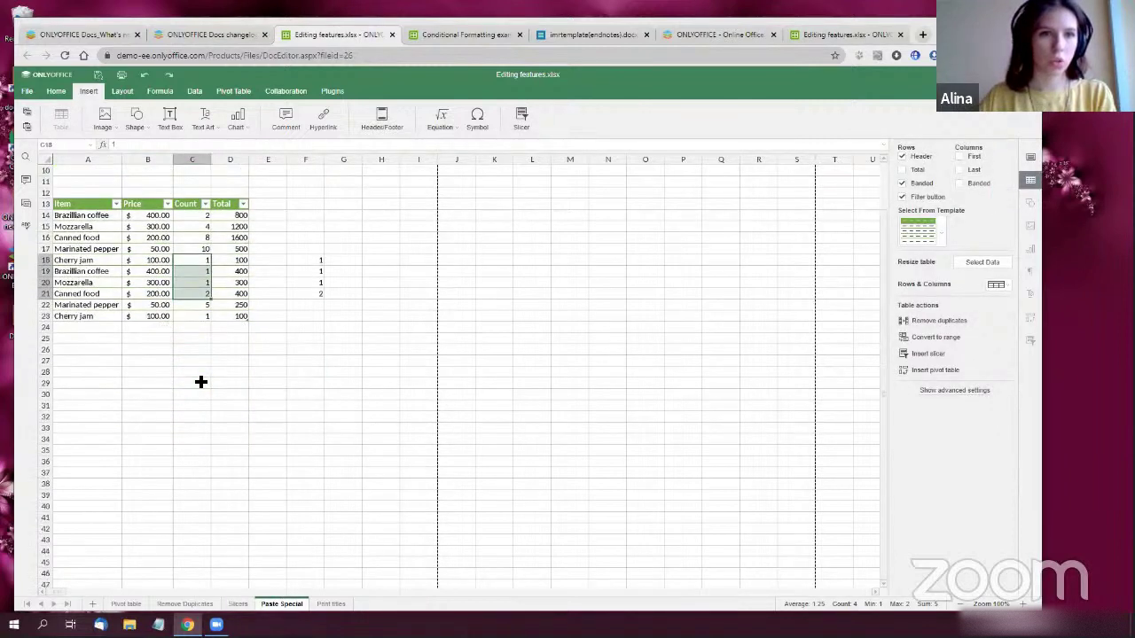
Try to undo the last paste over the lower table's Count values and switch co-editing to Strict mode
scroll(201, 383, up, 3)
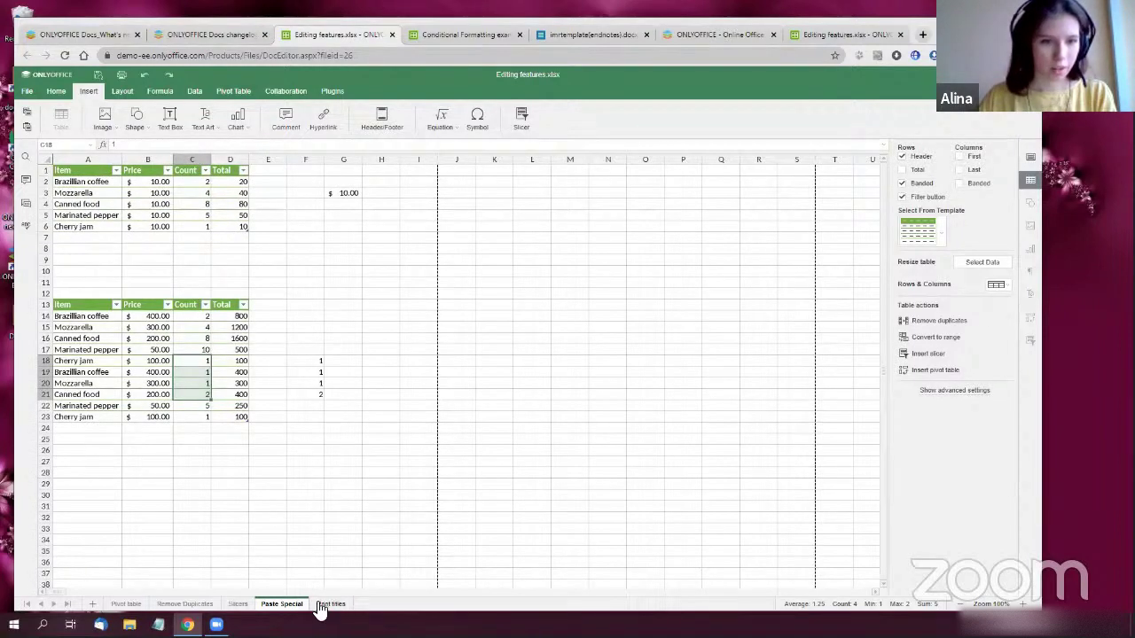
key(ctrl+z)
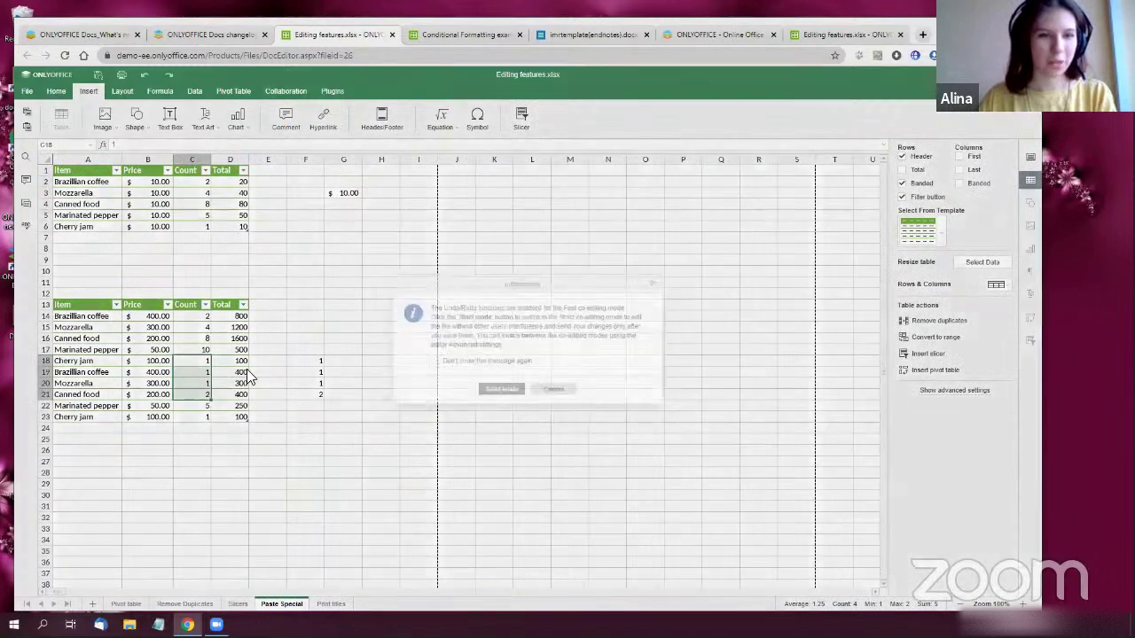
click(511, 395)
click(246, 373)
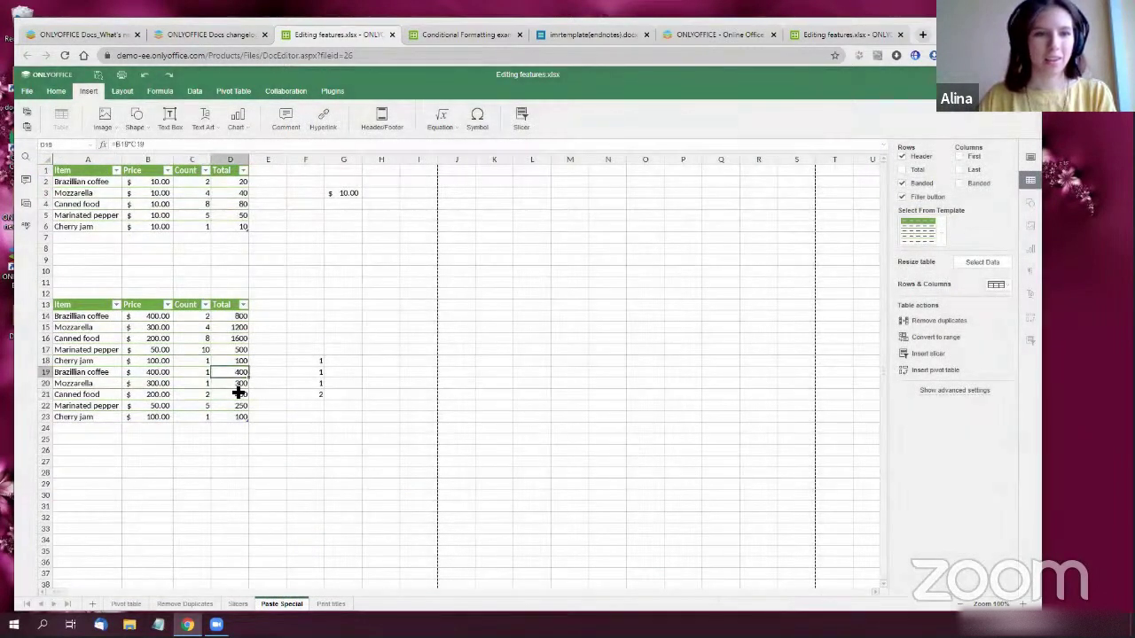
click(203, 382)
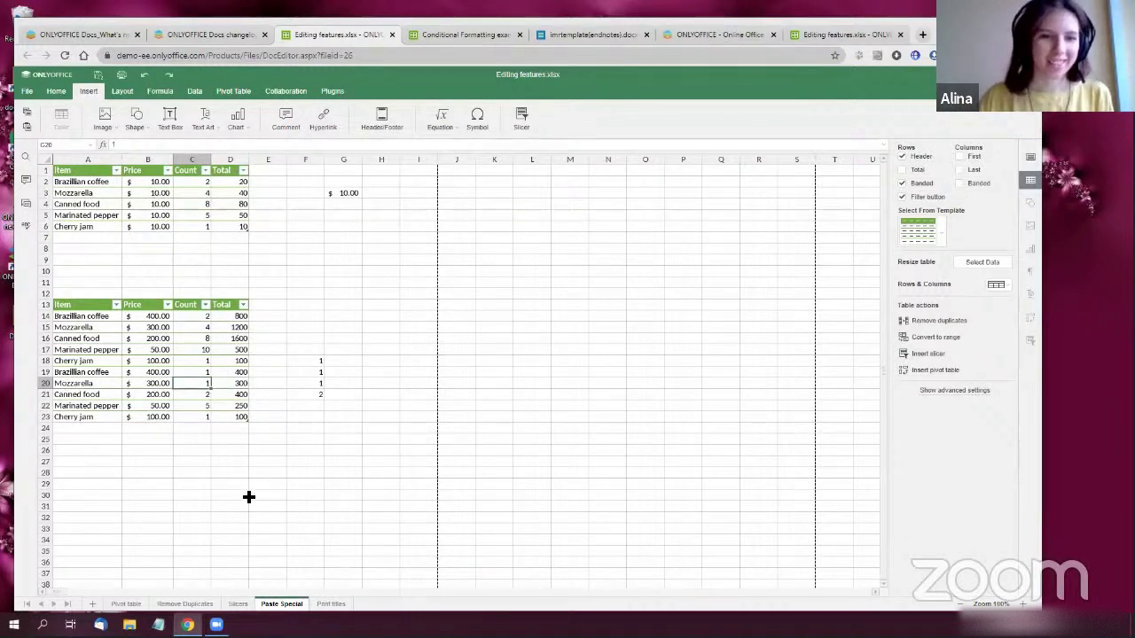
Clear the helper values from cells F18:F23 beside the lower table
click(200, 341)
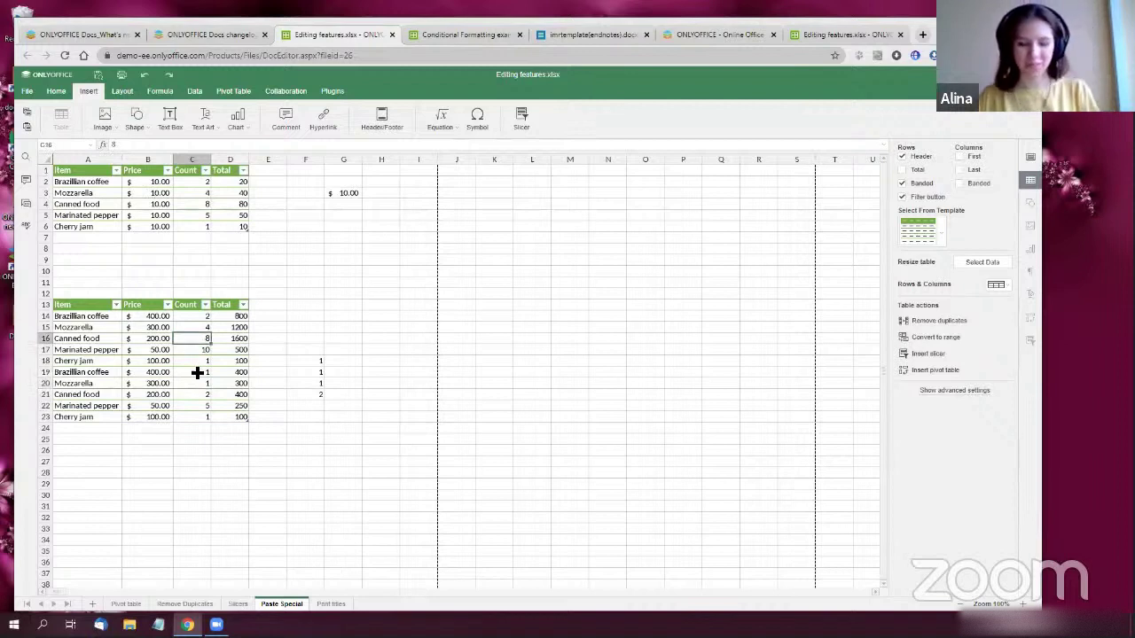
drag(309, 361, 325, 416)
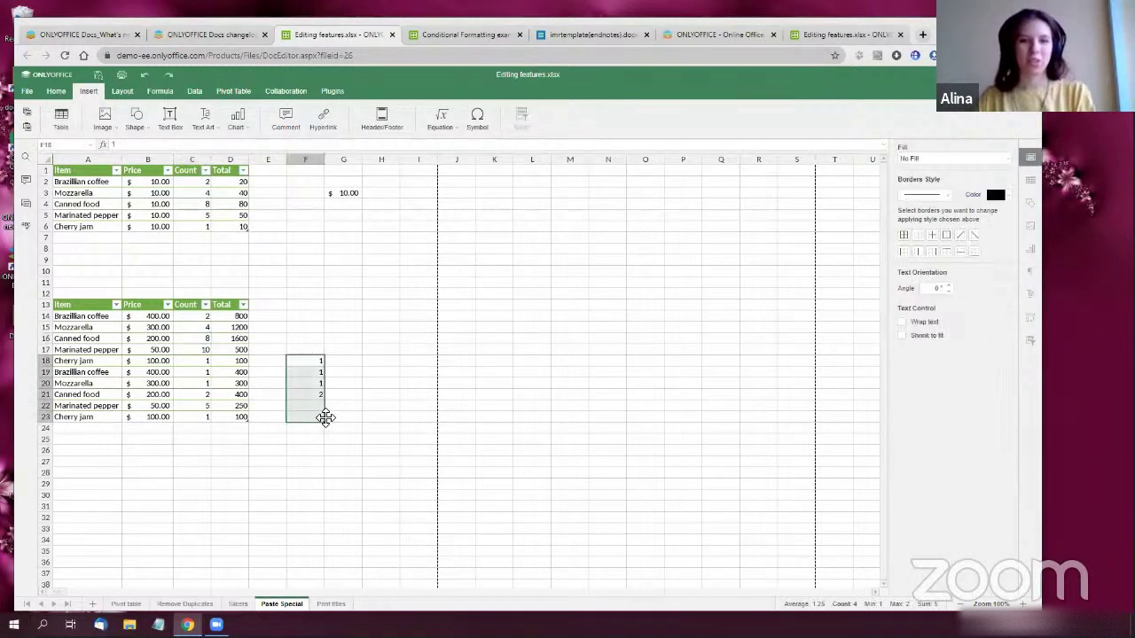
key(Delete)
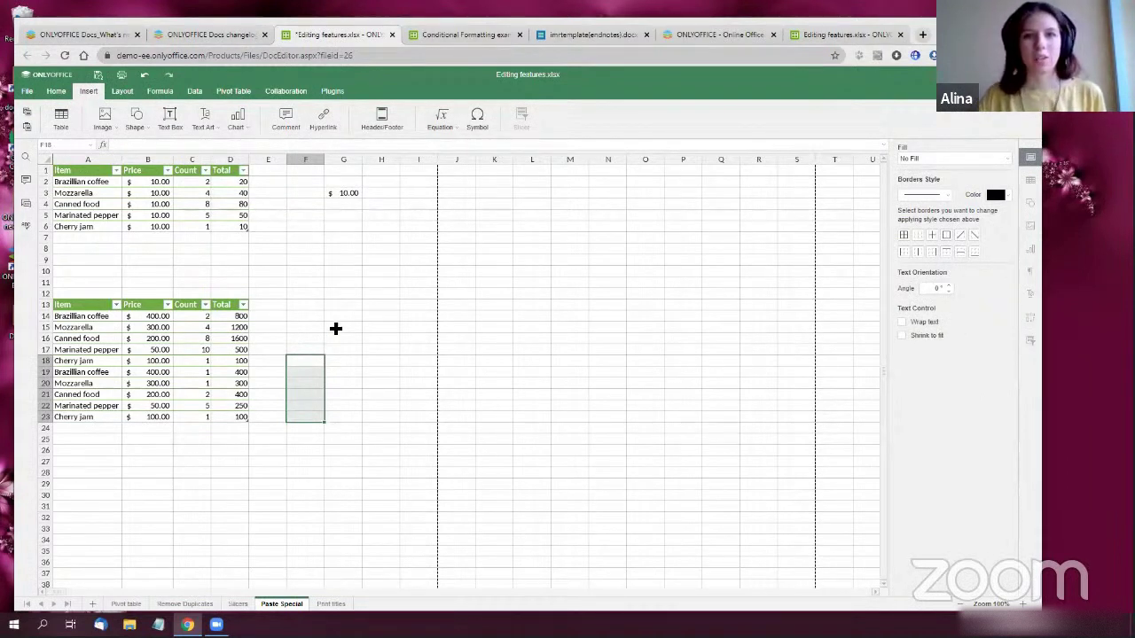
For cell G11, search the Insert Function dialog for "acos", open the ACOS function's arguments, and close them without inserting it
click(378, 277)
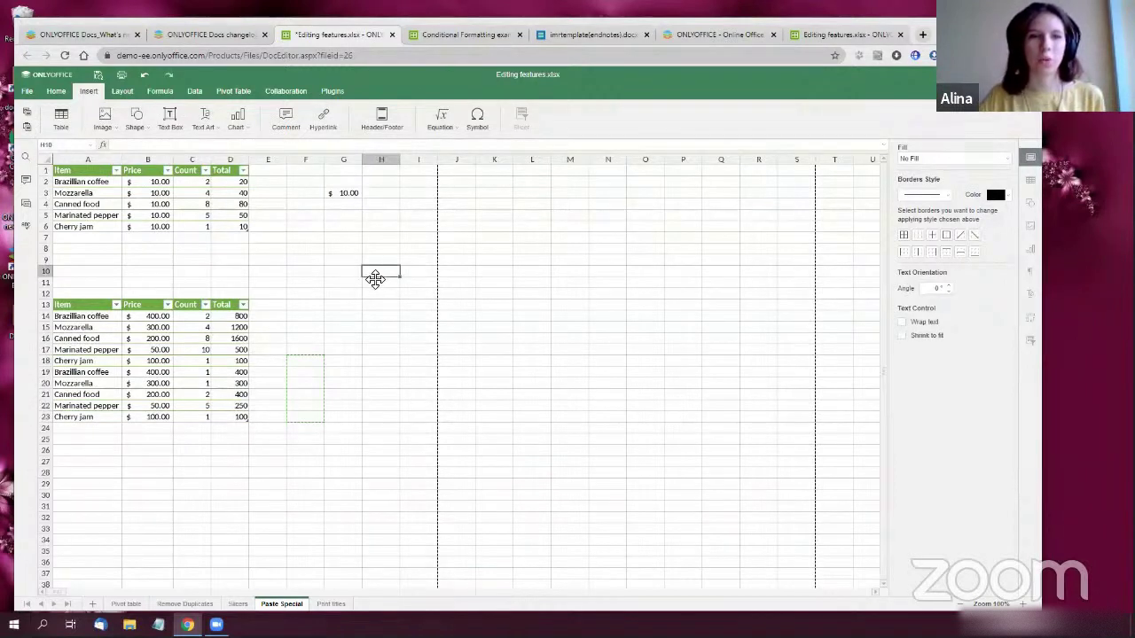
right_click(376, 273)
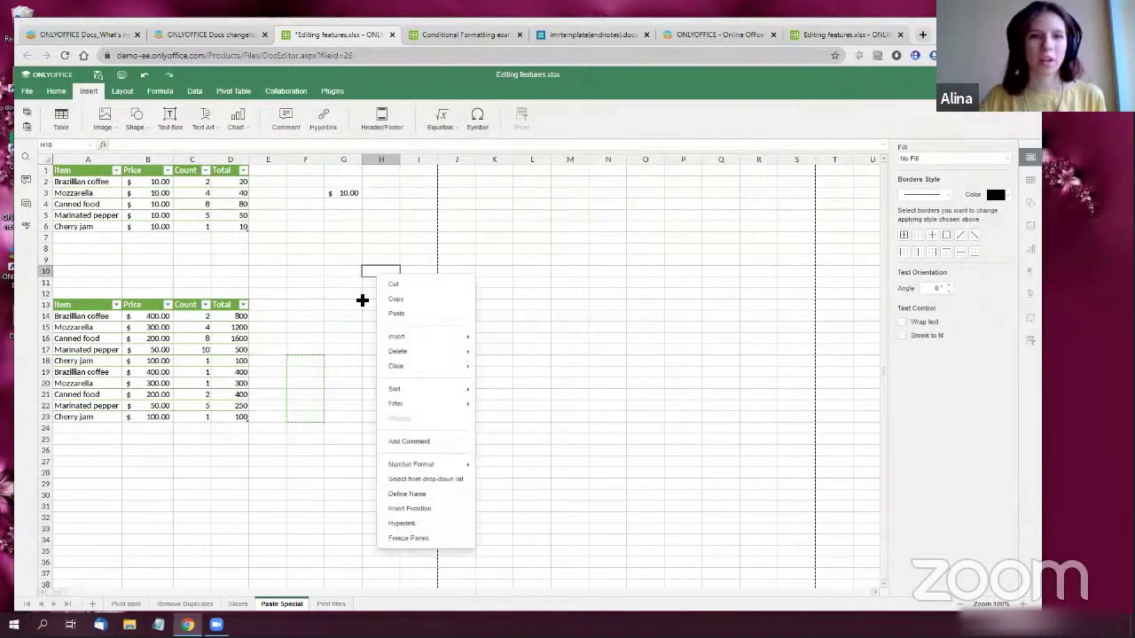
click(359, 285)
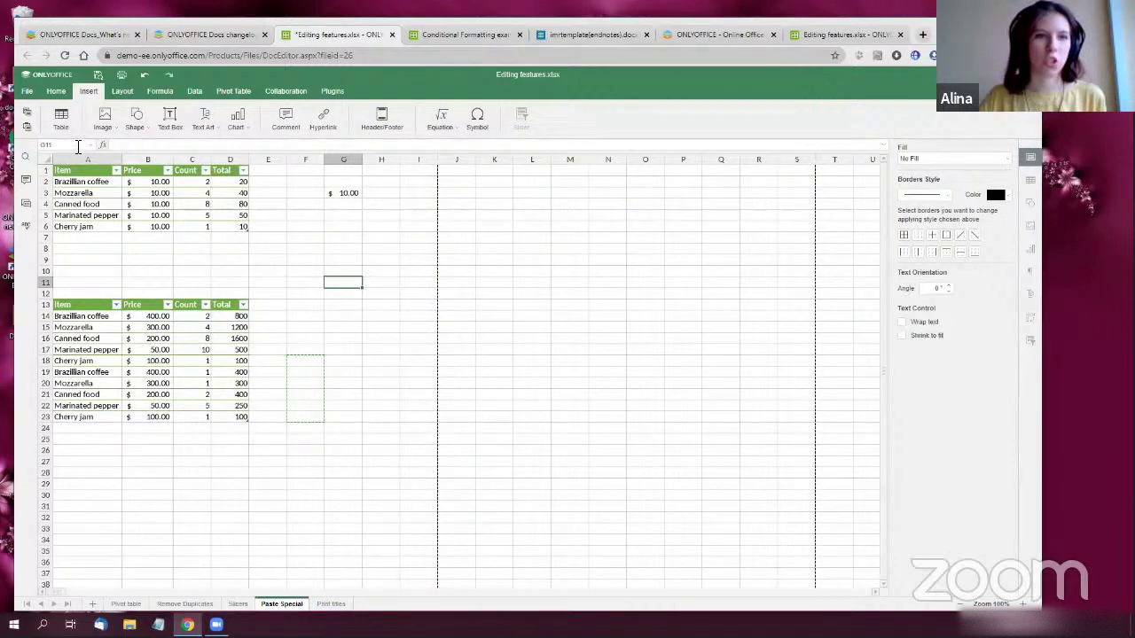
click(101, 145)
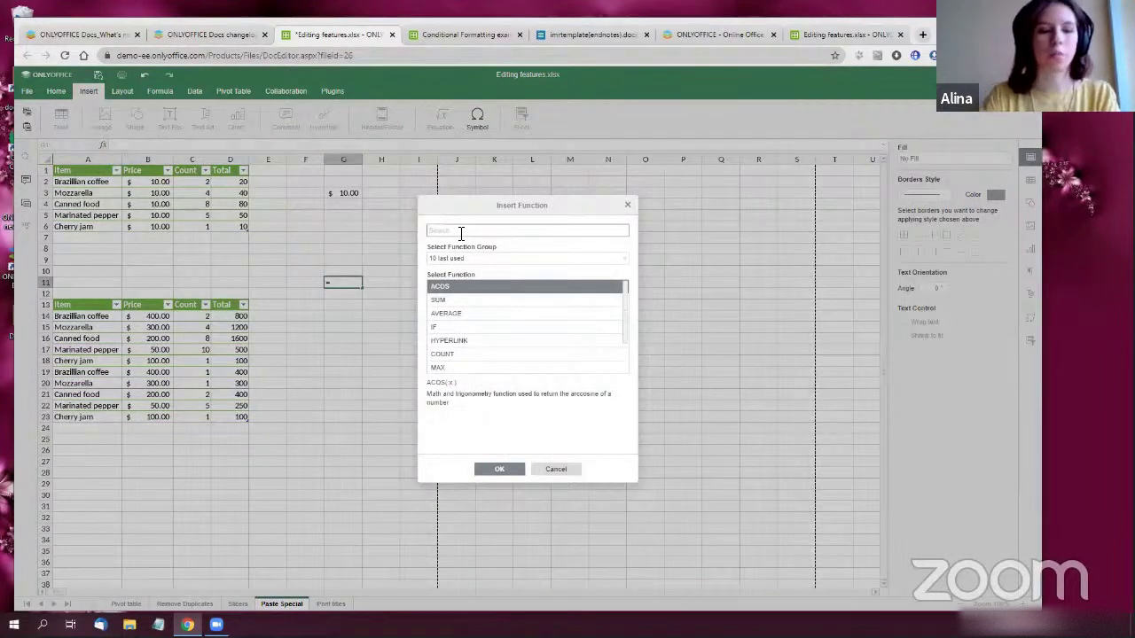
text(acos)
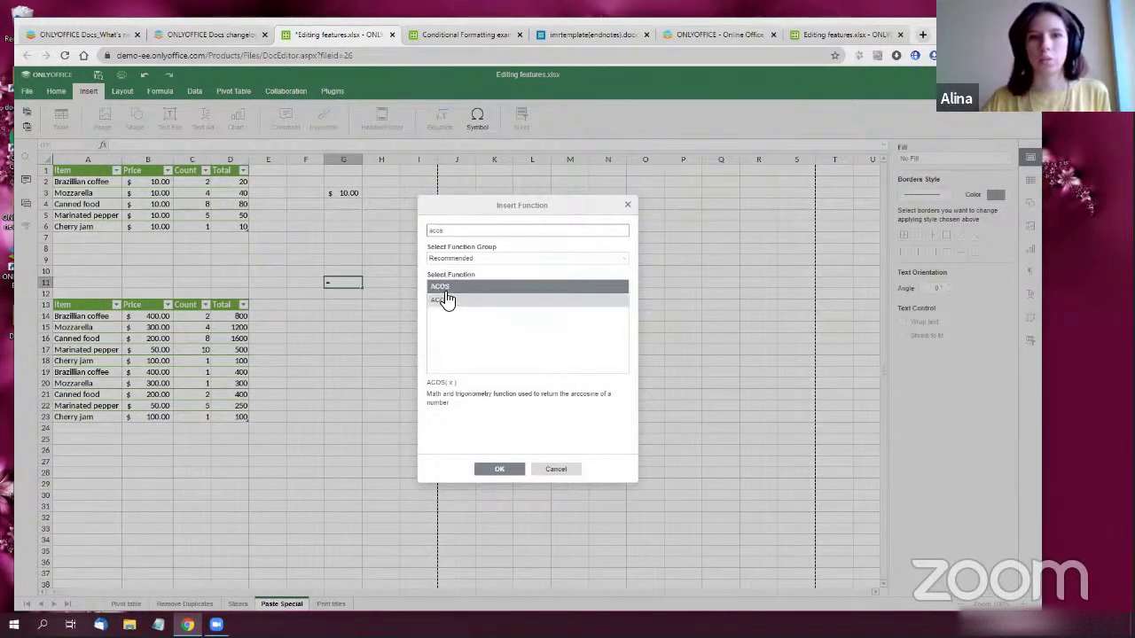
click(498, 470)
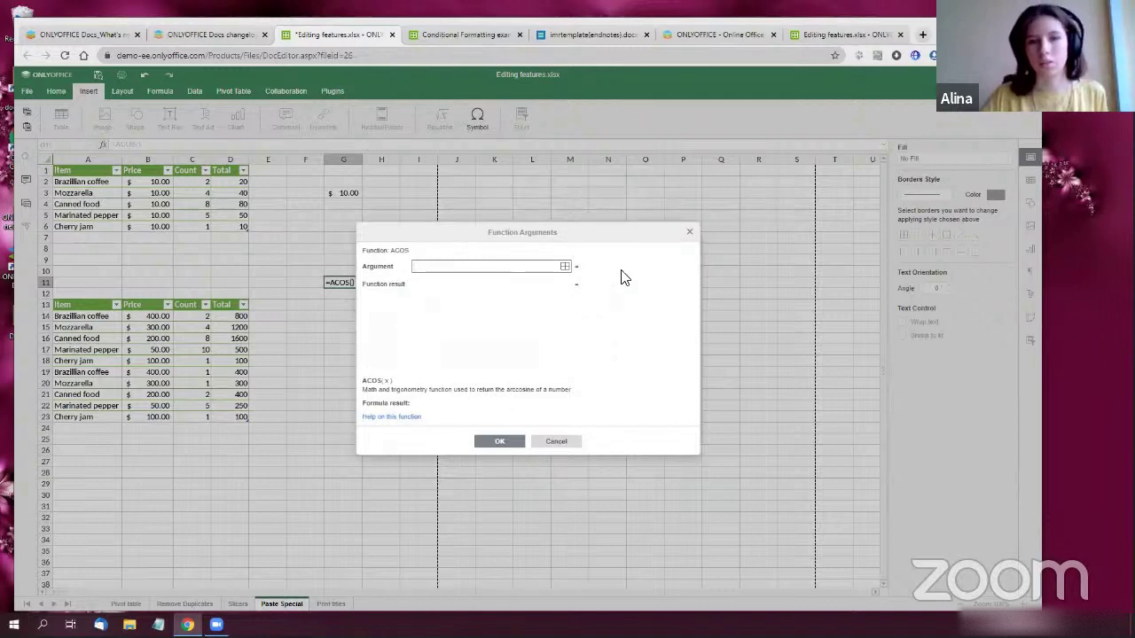
click(690, 238)
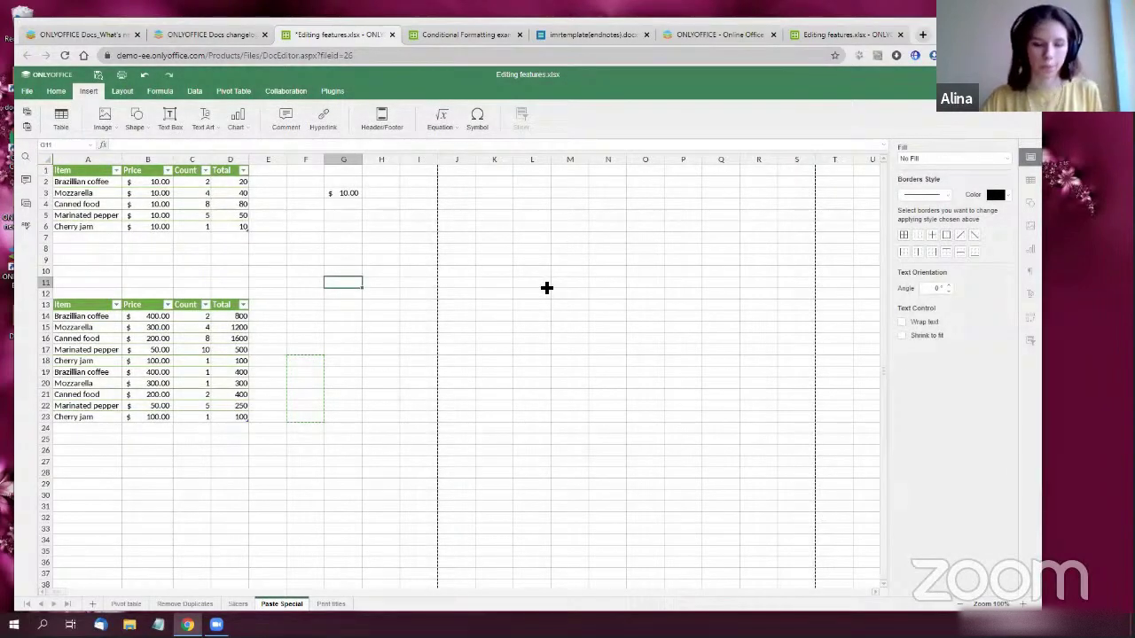
click(544, 287)
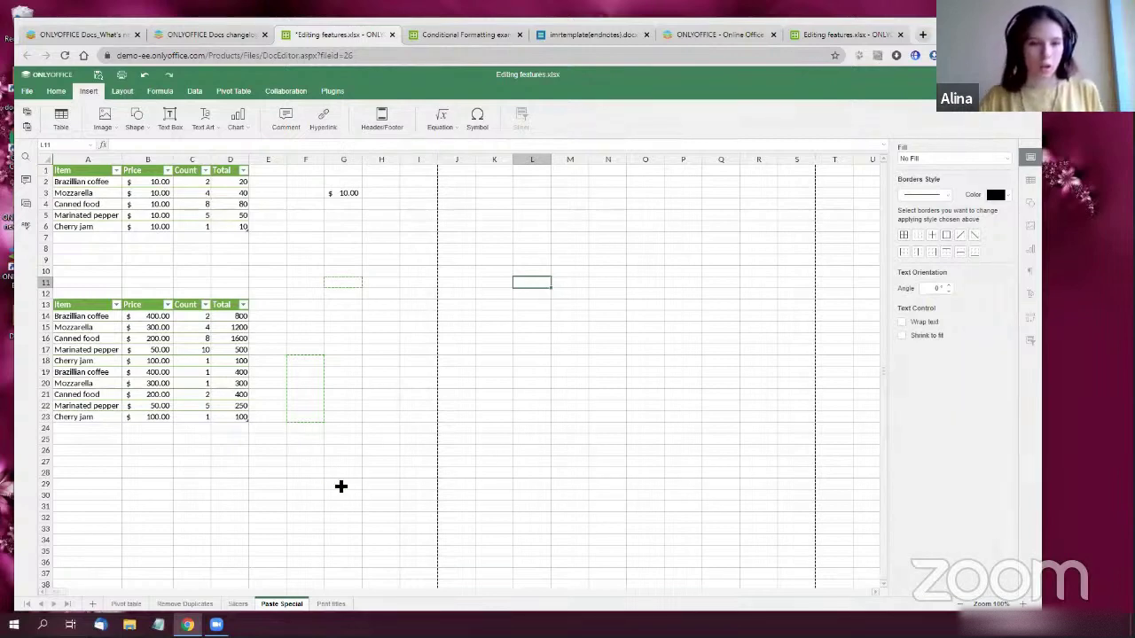
On the Print titles sheet, set the header range $A$1:$G$1 as the rows to repeat at top in Print Titles
click(331, 604)
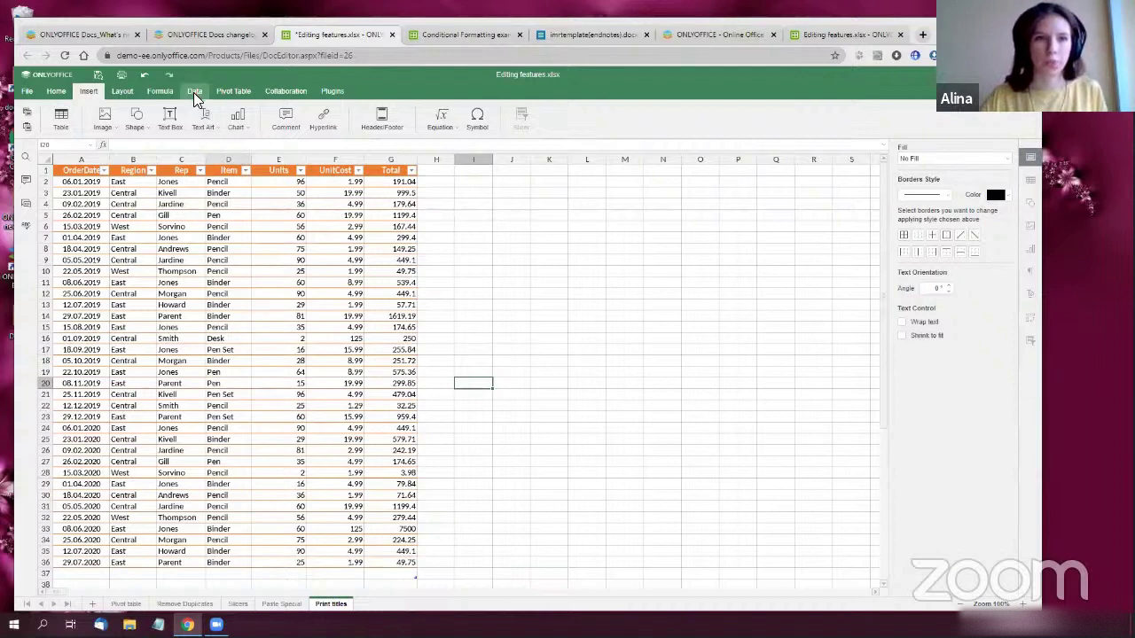
click(116, 92)
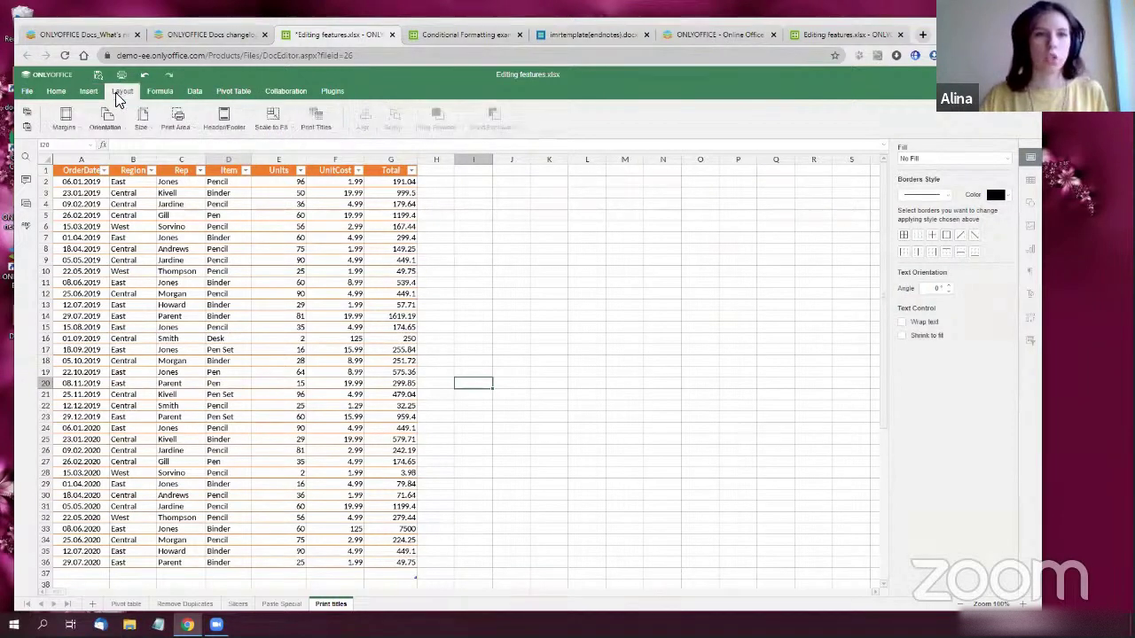
click(317, 121)
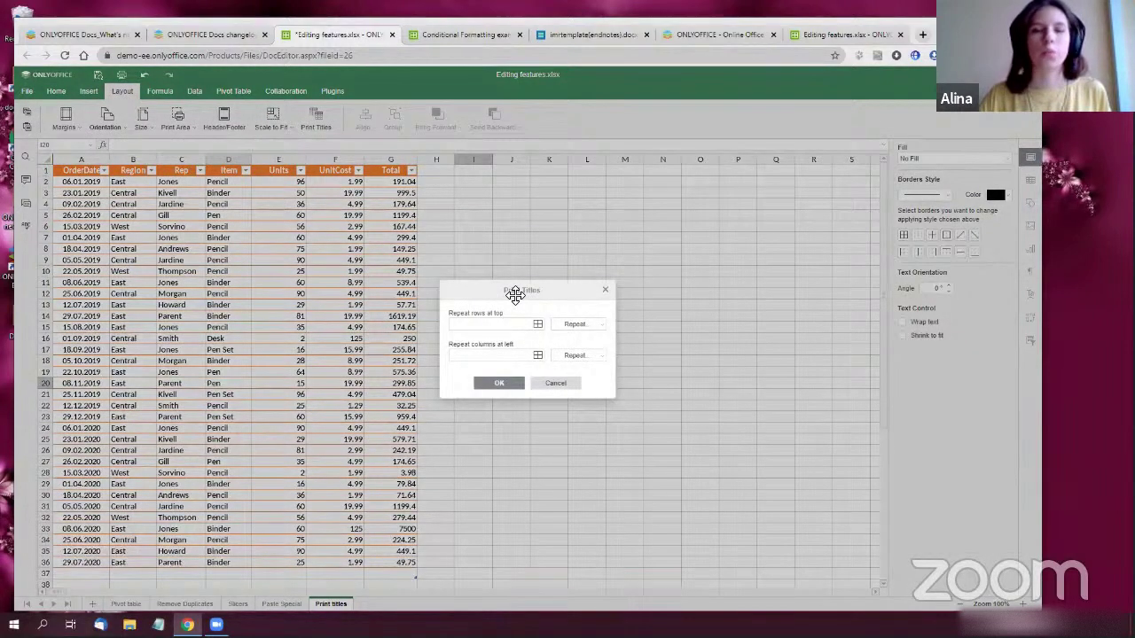
drag(515, 294, 572, 232)
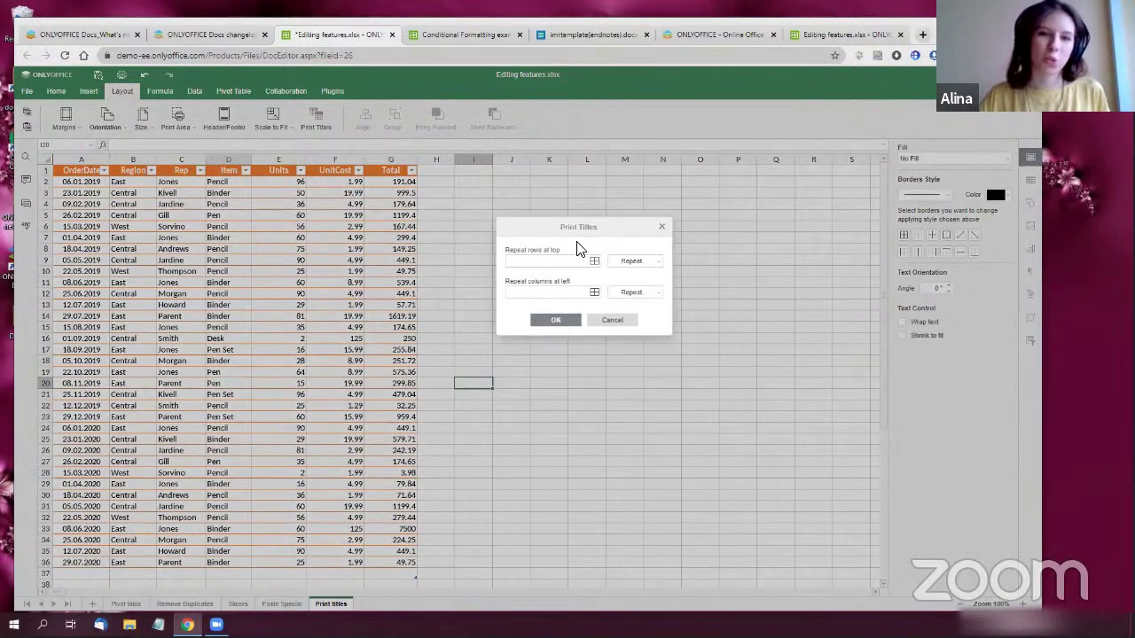
click(594, 262)
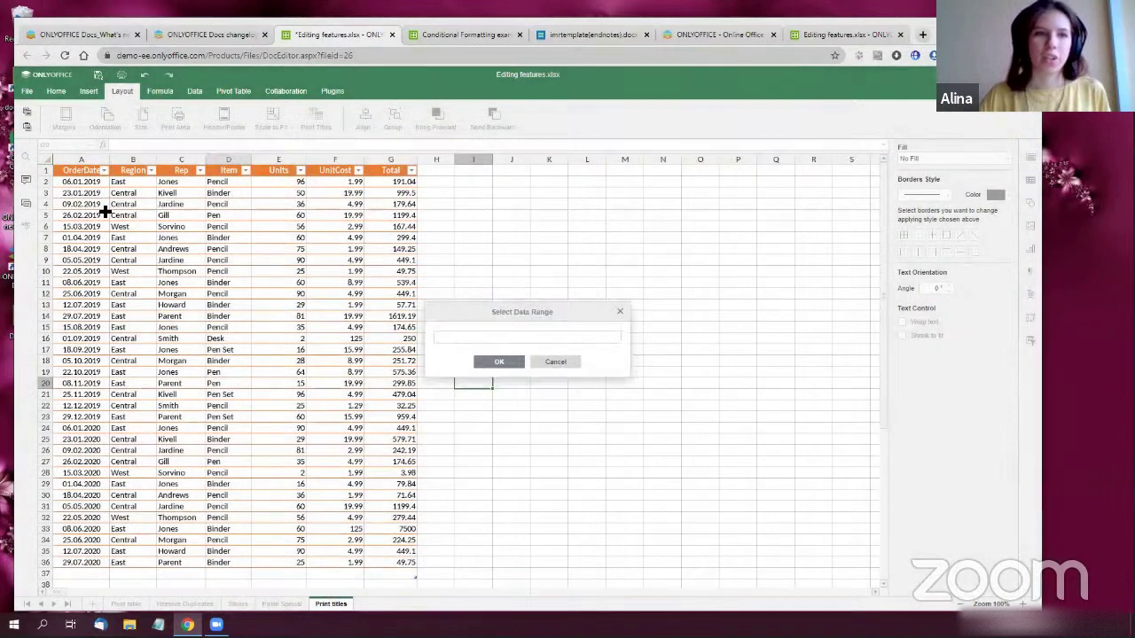
drag(315, 171, 401, 171)
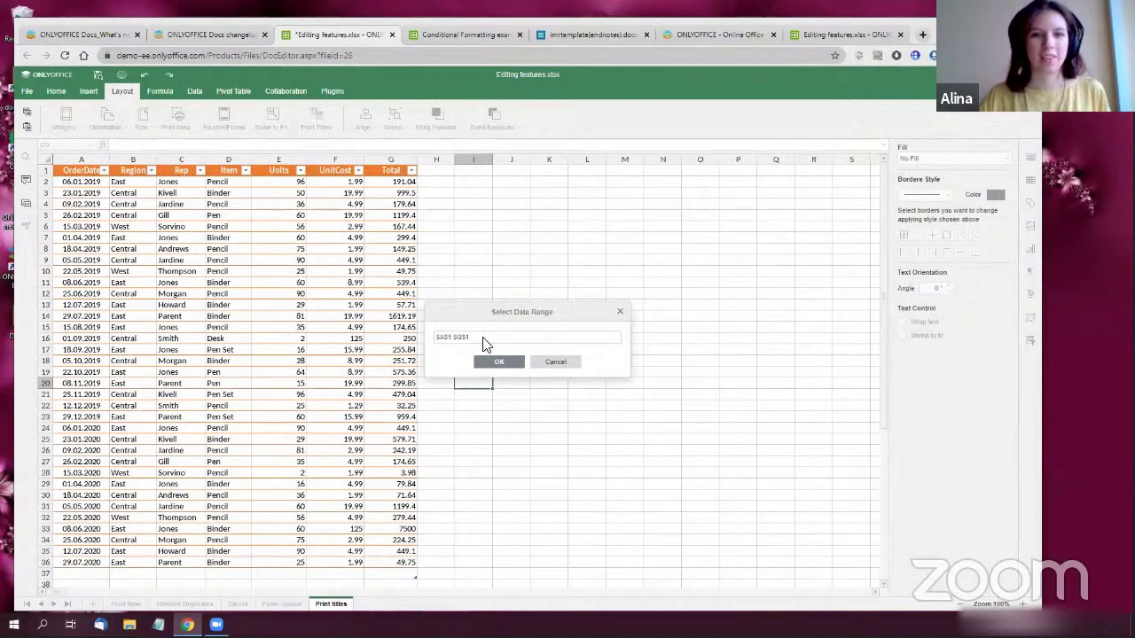
click(494, 367)
Set $A$2:$A$36 as the columns to repeat at left and view the repeat options offered for the top rows
click(599, 298)
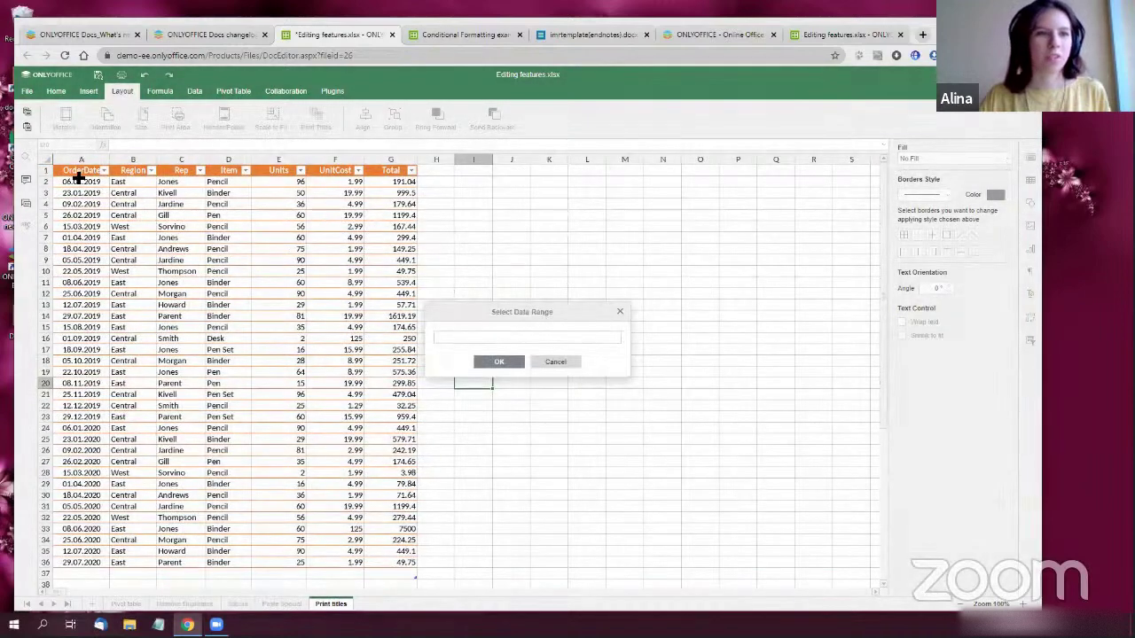
drag(81, 181, 78, 569)
click(500, 363)
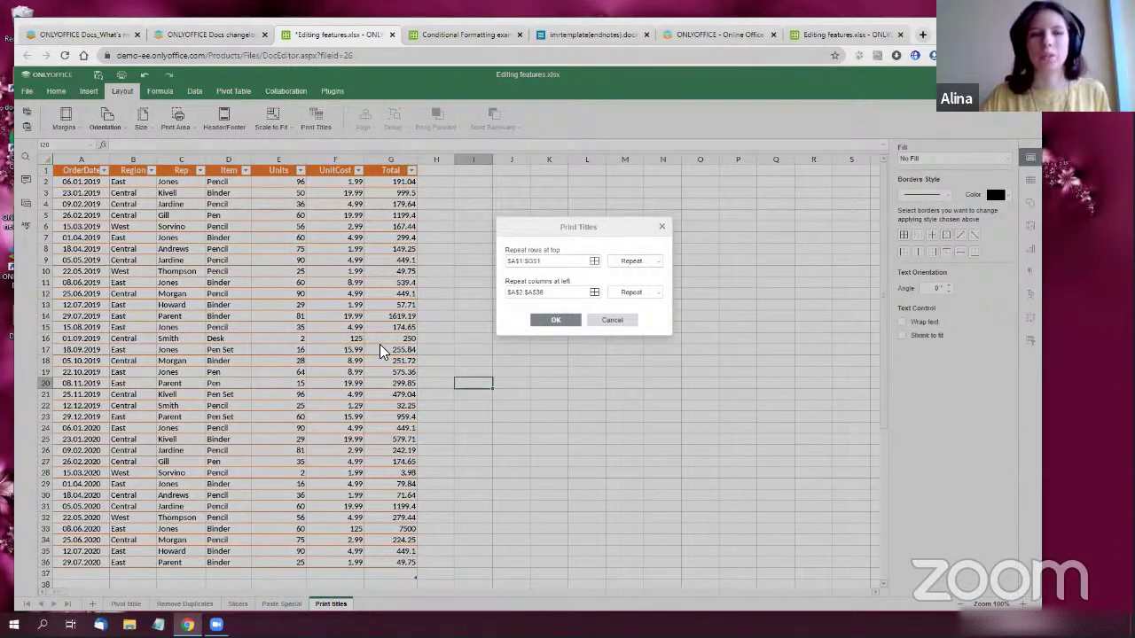
click(650, 261)
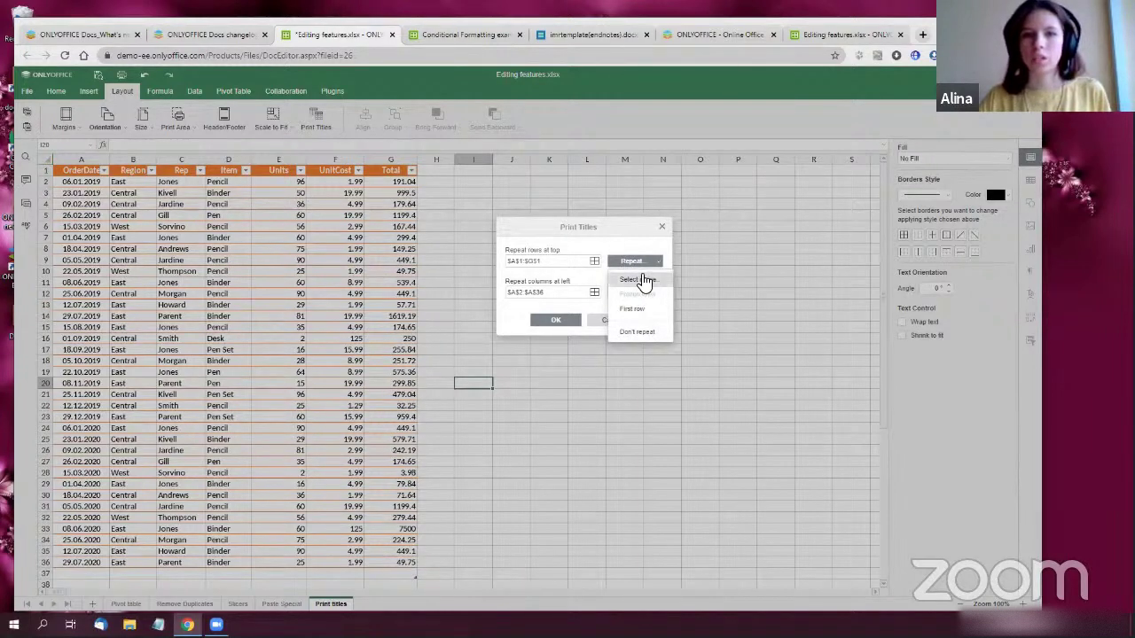
click(591, 326)
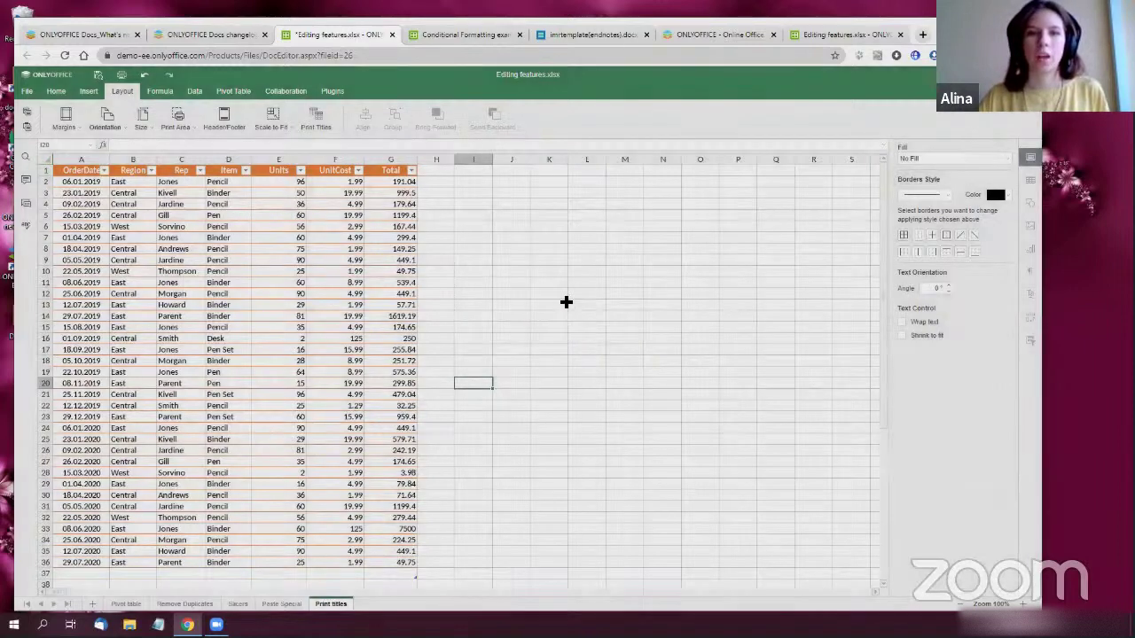
click(529, 283)
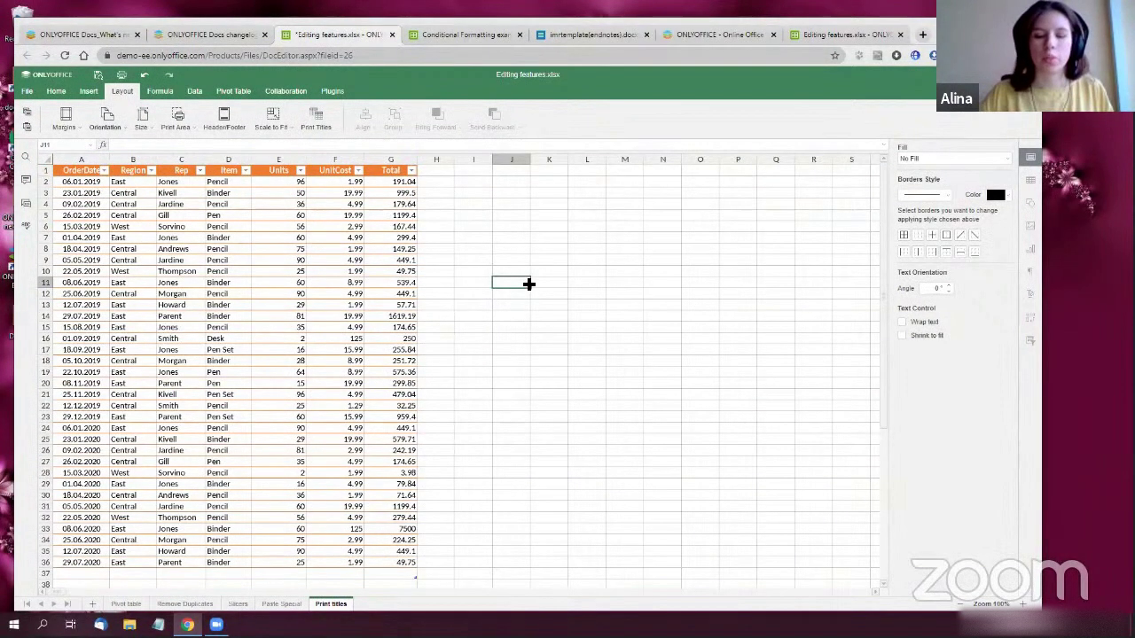
Switch to the imrtemplate(endnotes).docx document and insert the date in its page header as "Monday, October 19, 2020"
click(582, 33)
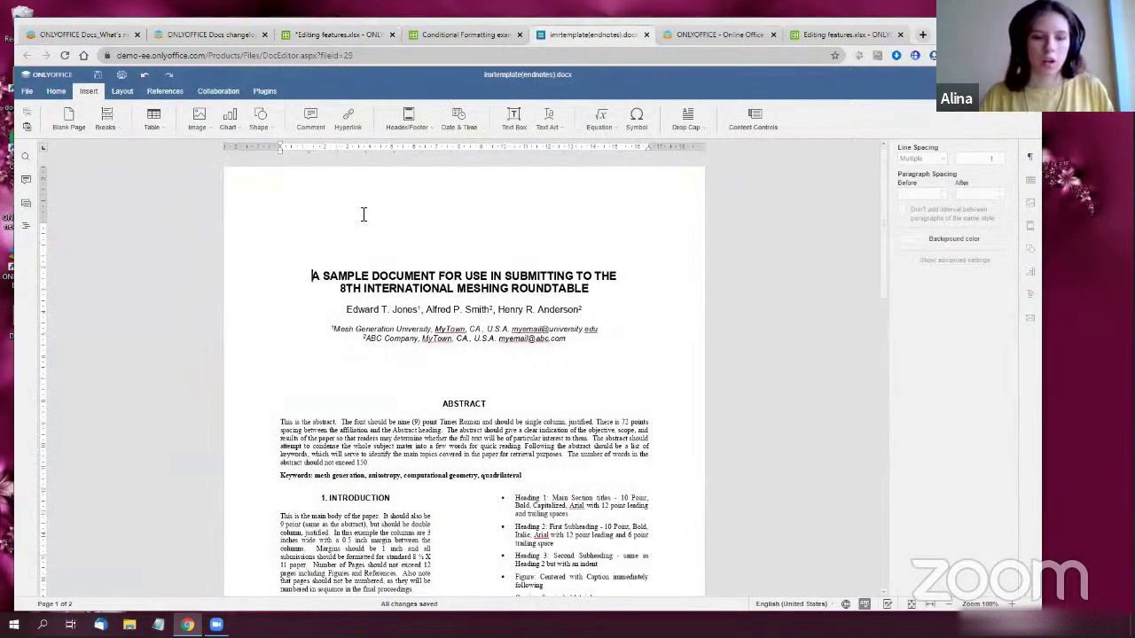
double_click(319, 187)
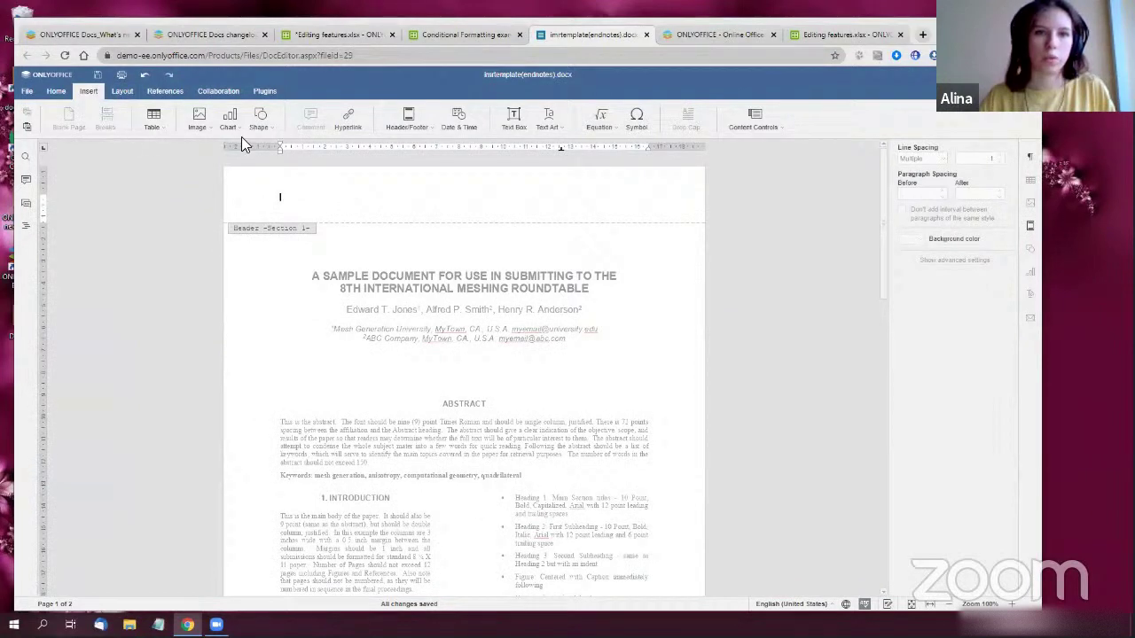
click(459, 122)
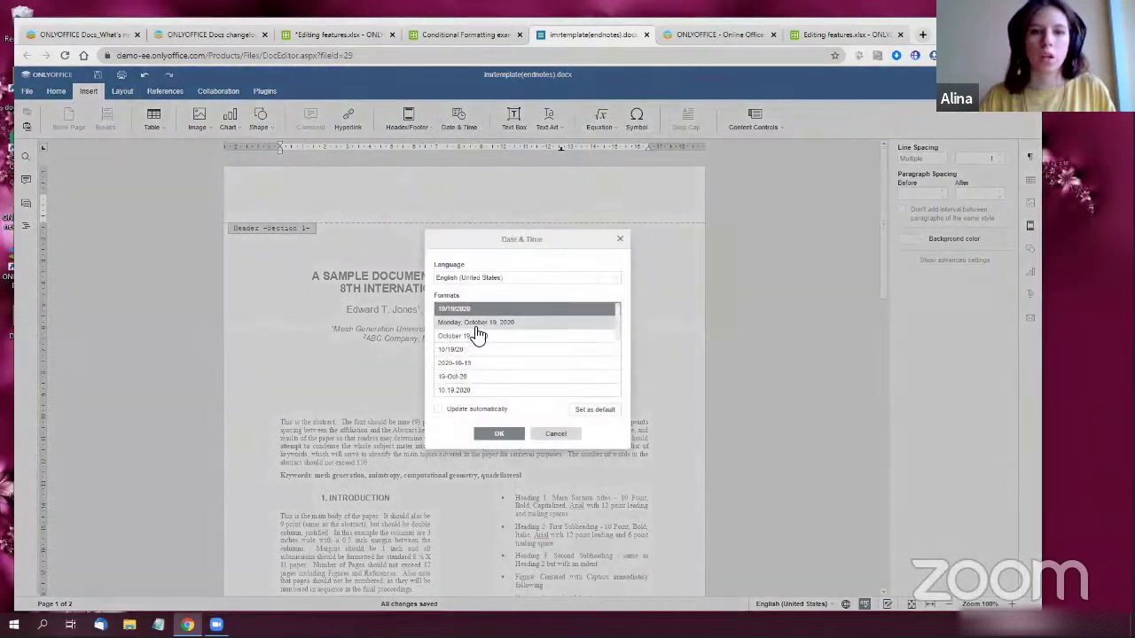
click(473, 323)
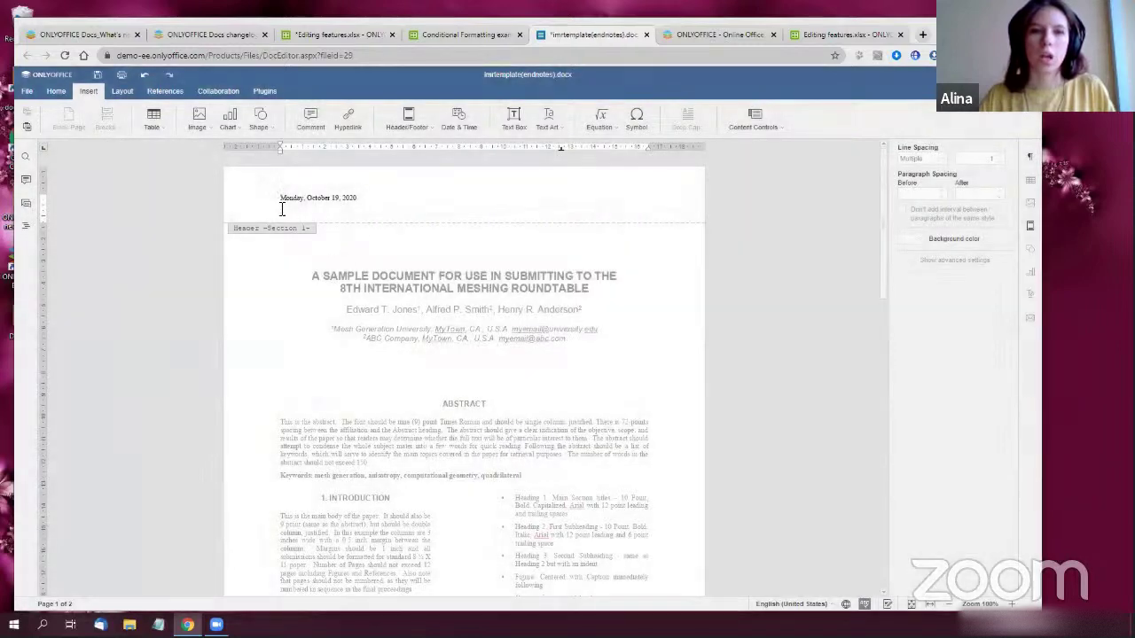
click(382, 246)
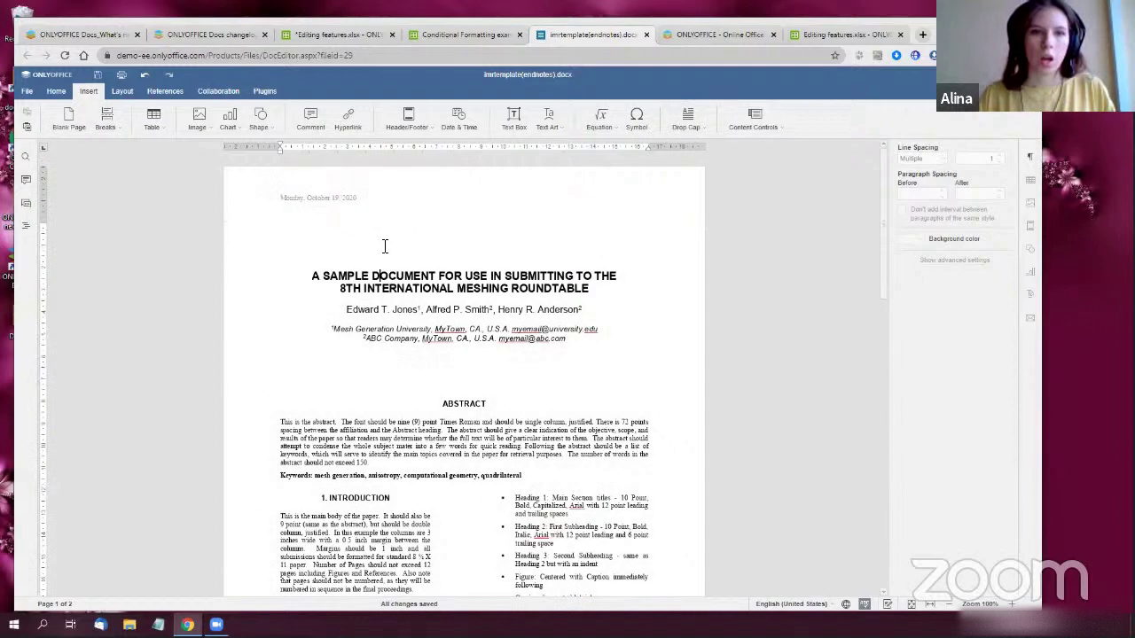
Look through the document for the repeated header date, the reference marks in the text and the endnotes under REFERENCES
scroll(385, 246, down, 2)
scroll(387, 244, down, 3)
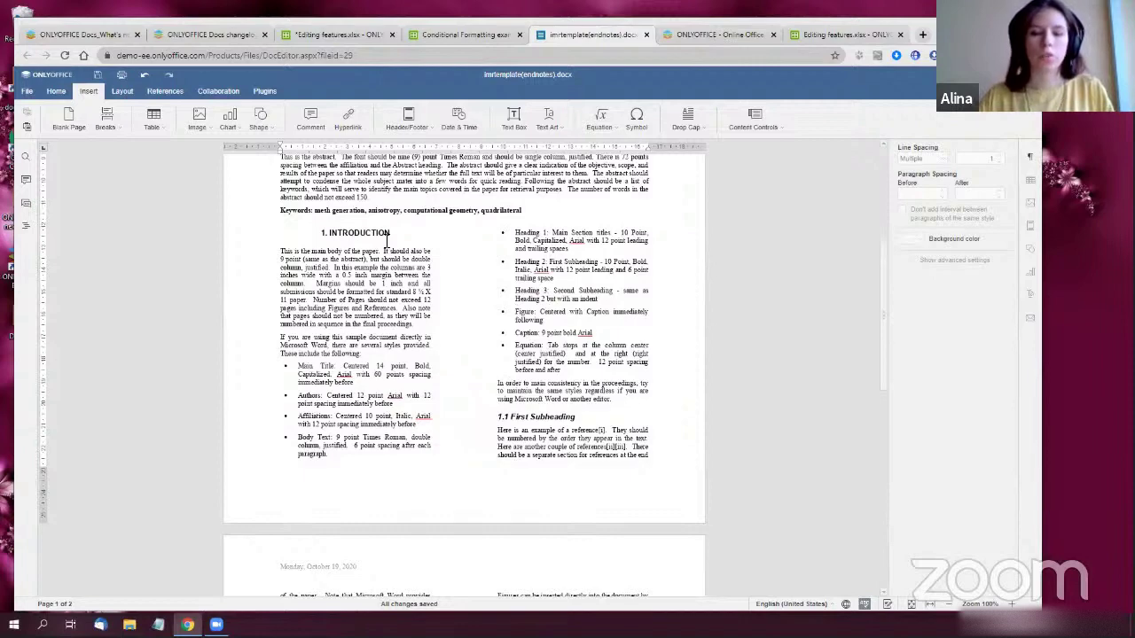
scroll(388, 248, down, 12)
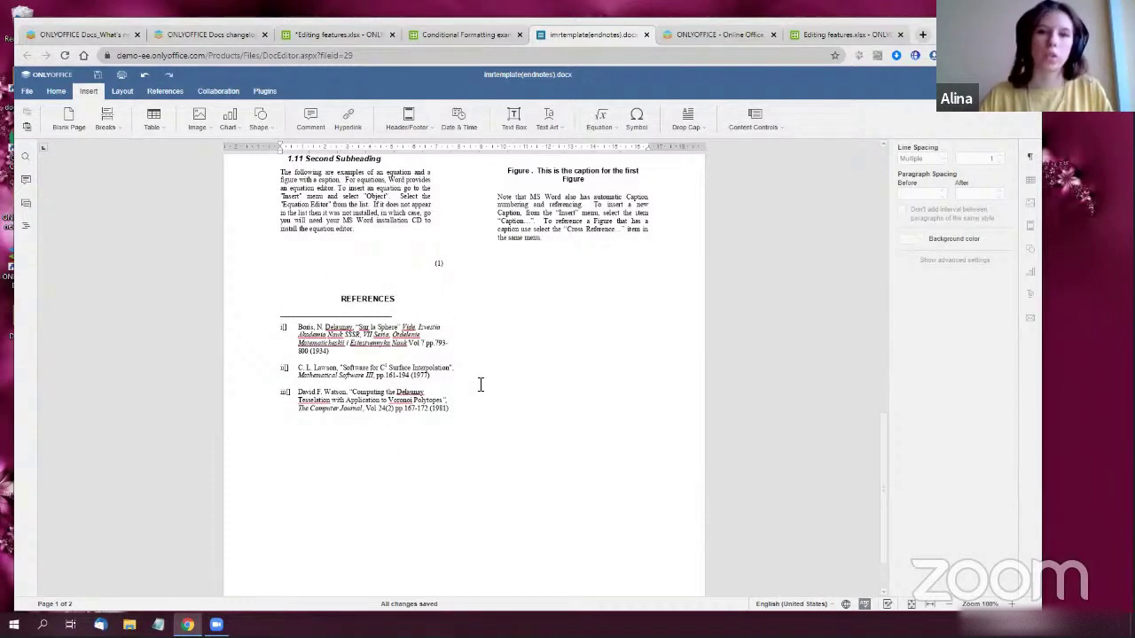
scroll(476, 356, up, 15)
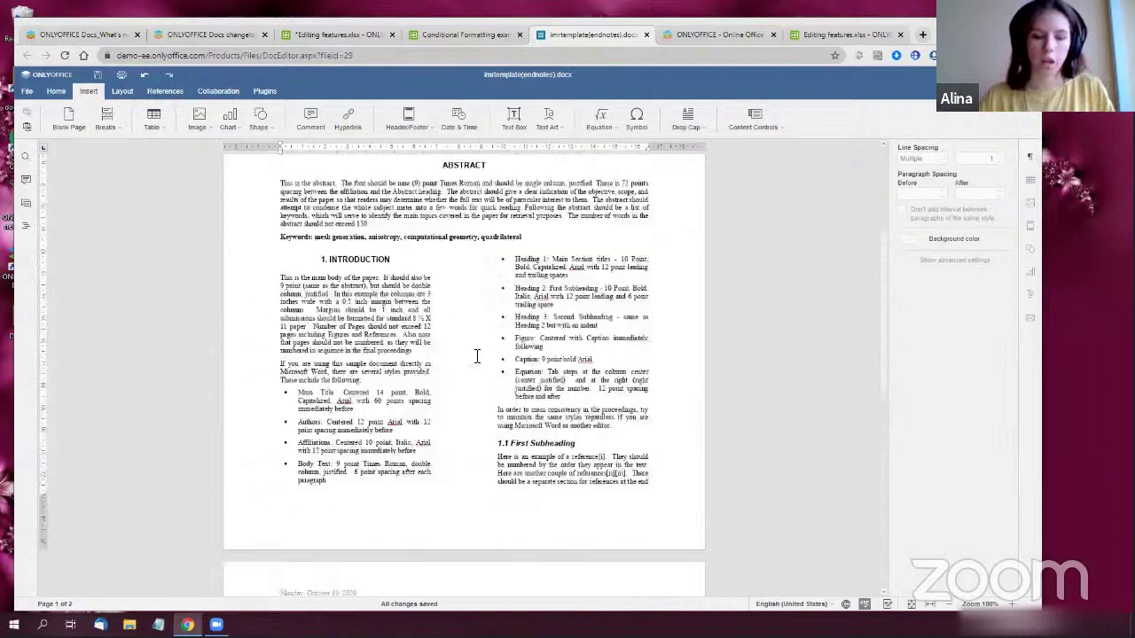
scroll(477, 356, up, 2)
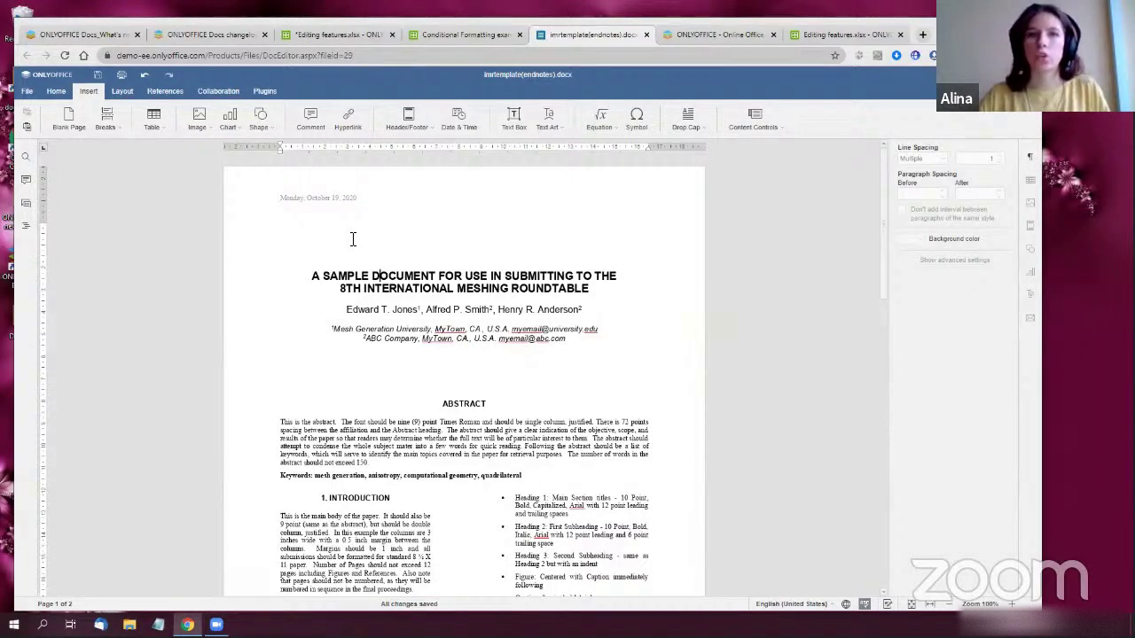
Open the document's macros and save Macros 2, which inserts "A sample document for use", with autostart enabled
click(264, 93)
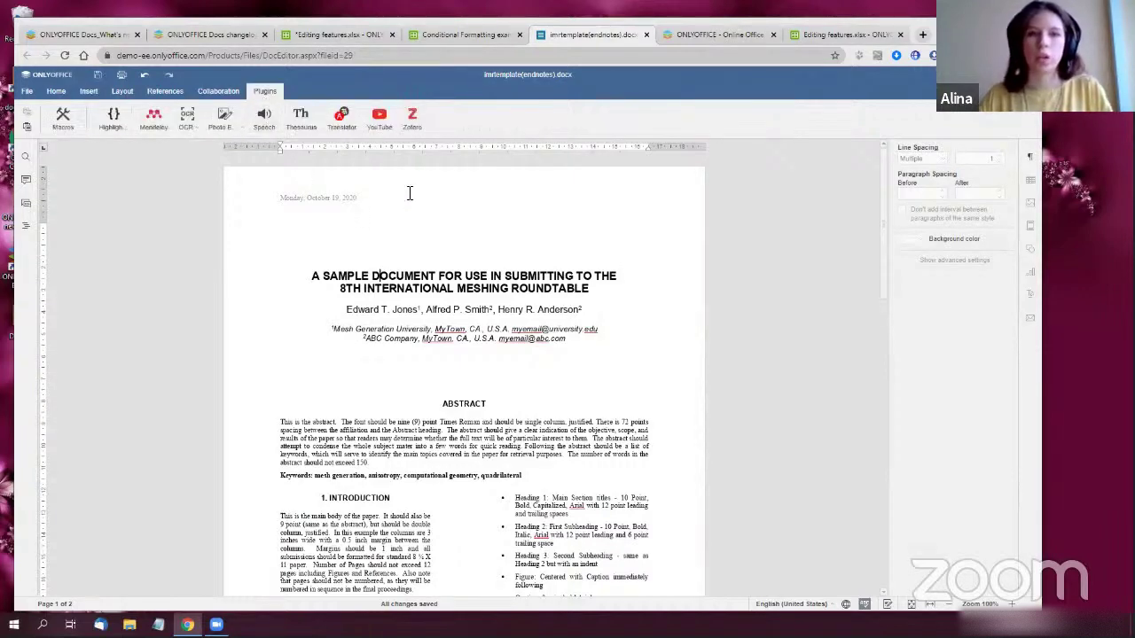
click(65, 114)
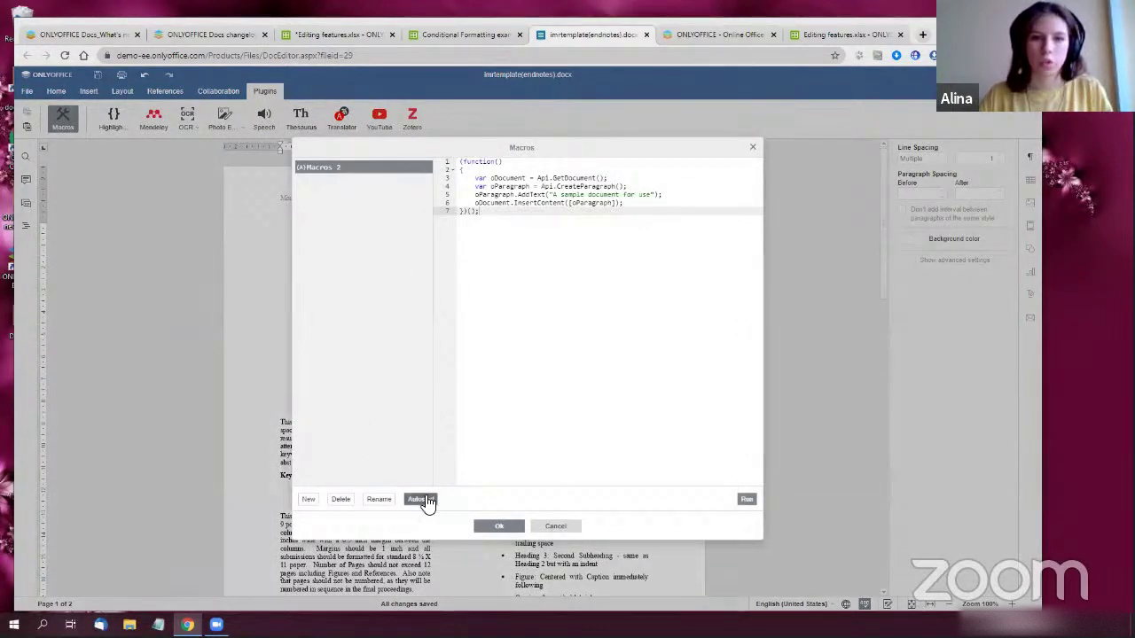
click(502, 527)
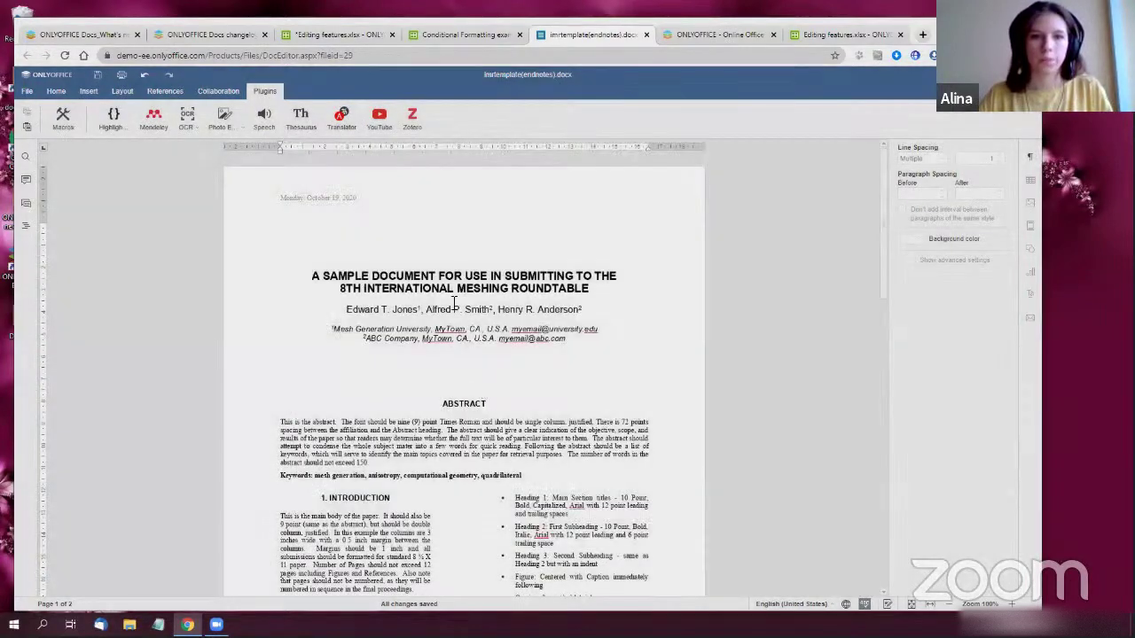
Set the document's macros setting to Show Notification, reload the file and allow its automatic macros to run
click(26, 93)
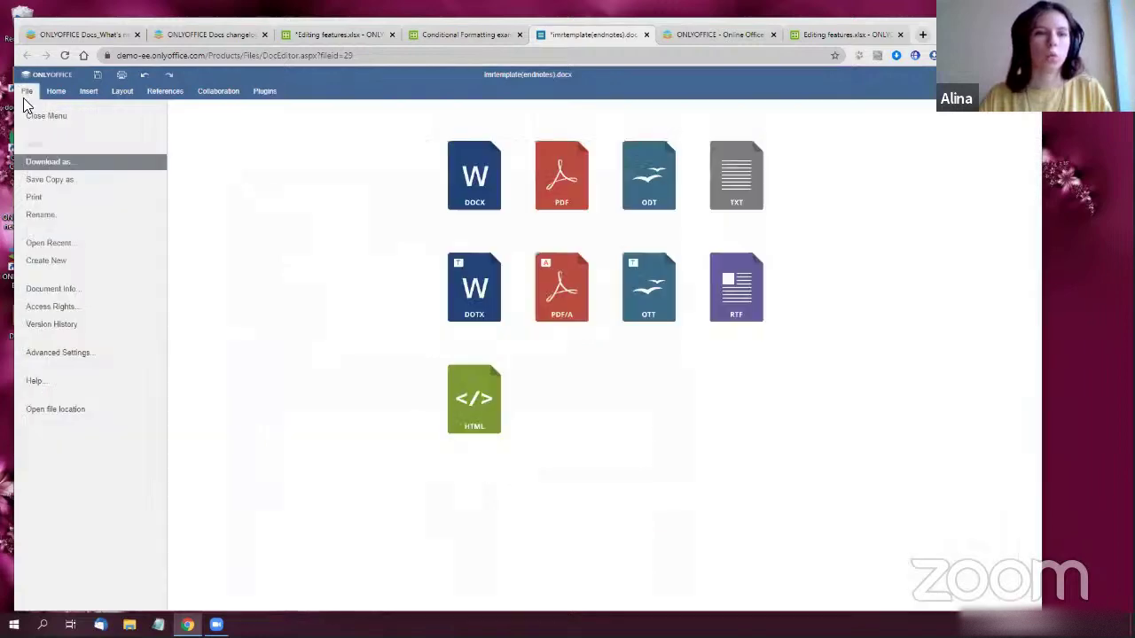
click(58, 355)
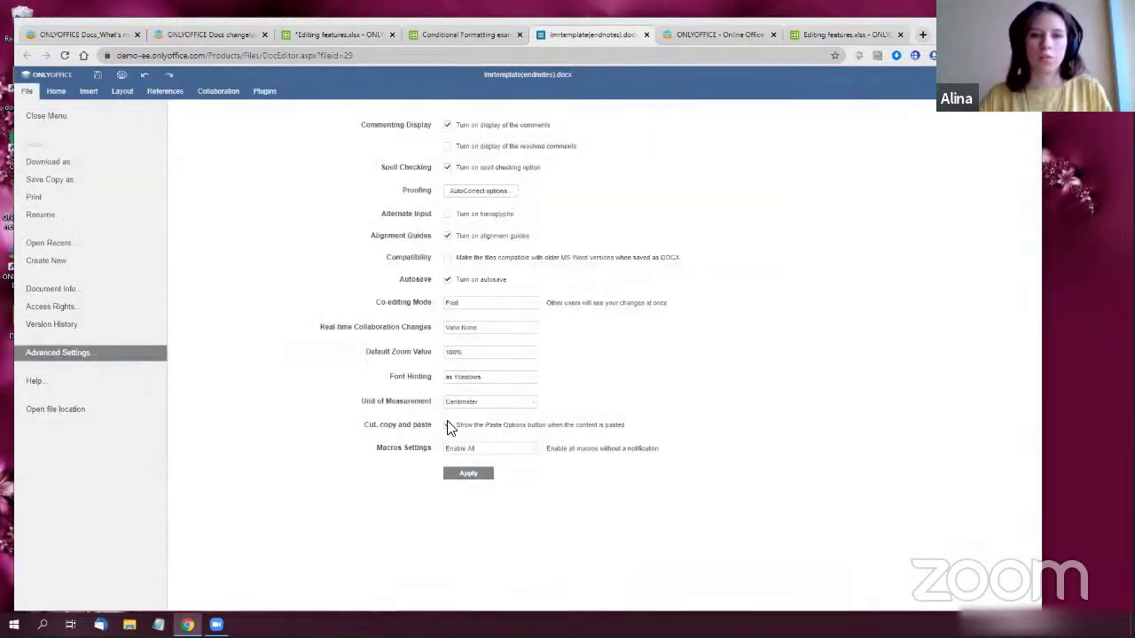
click(487, 454)
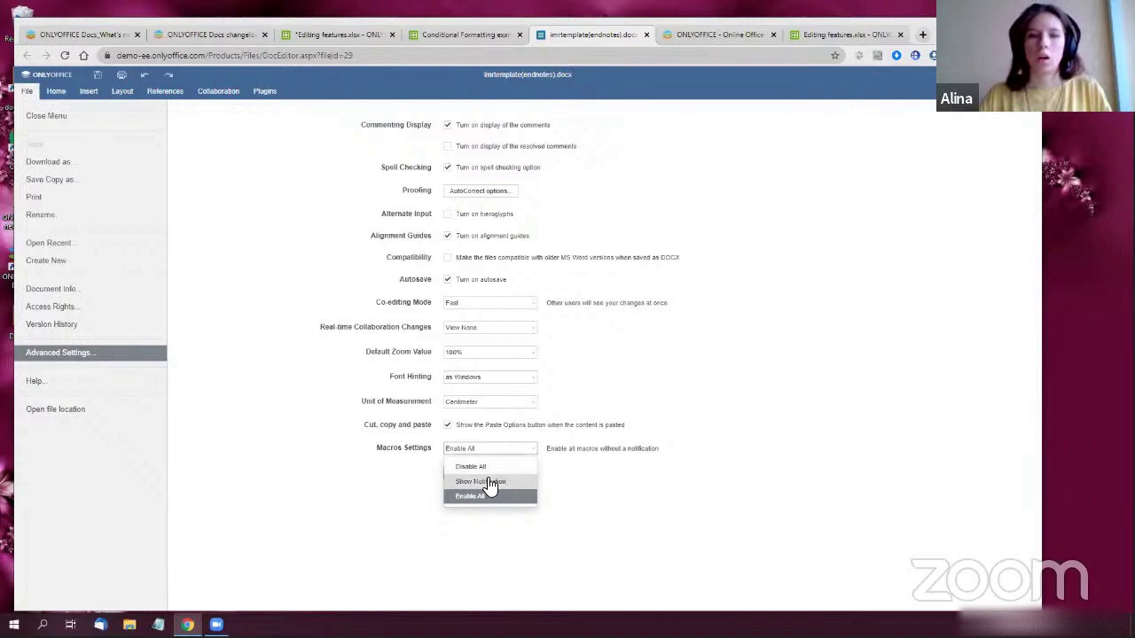
click(488, 484)
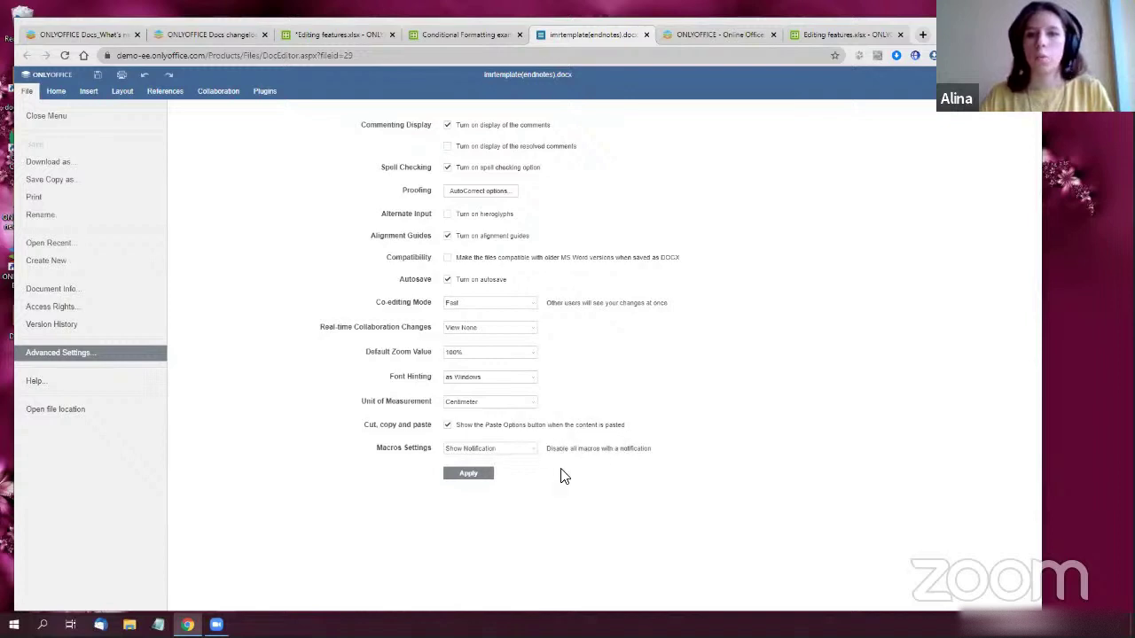
click(465, 475)
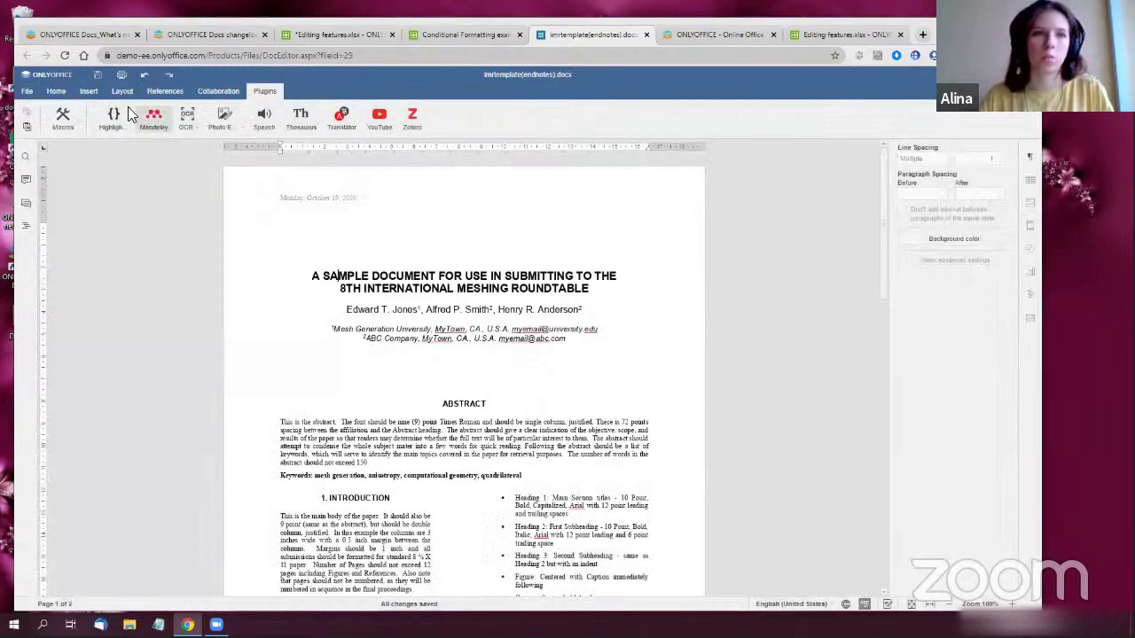
click(62, 51)
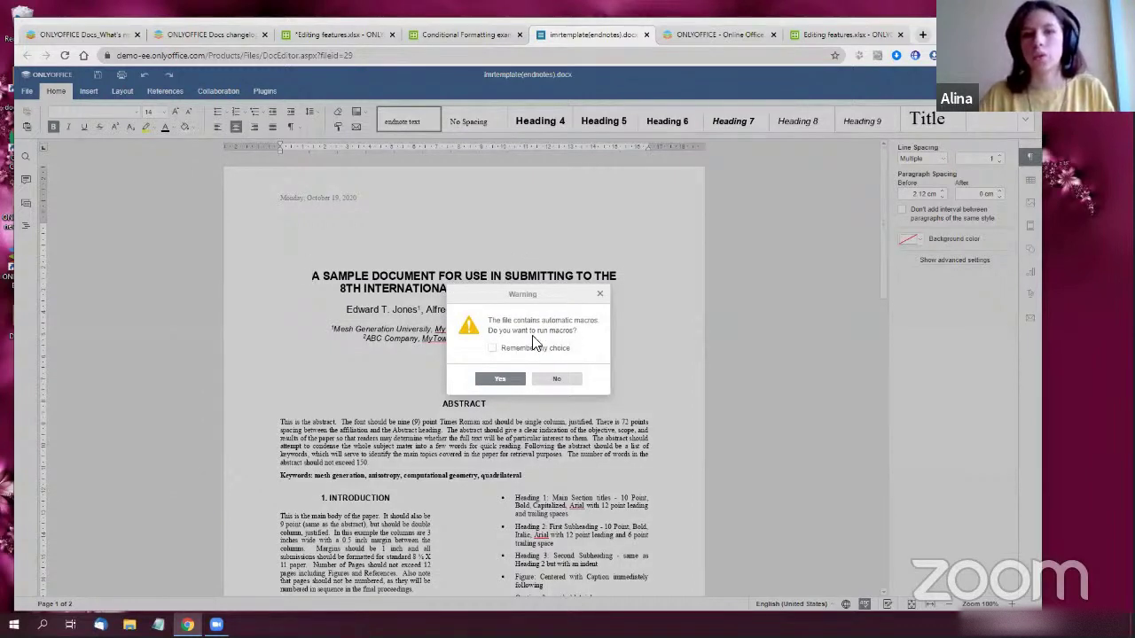
click(493, 381)
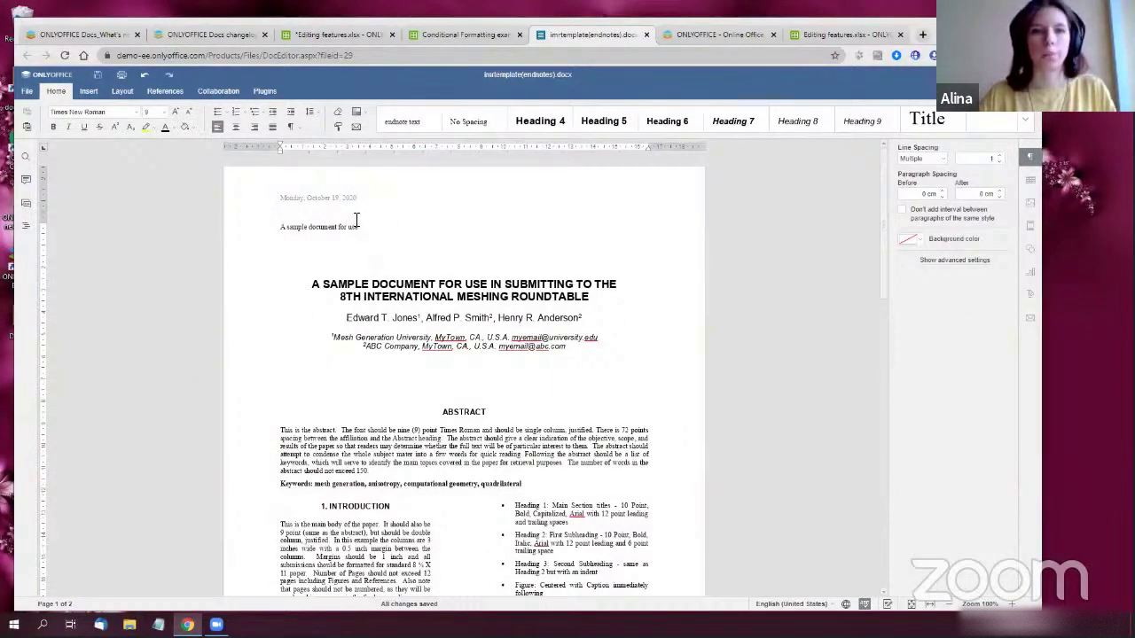
Set the macros setting to Enable All and reload the document so its automatic macro runs without a notification
click(27, 91)
click(136, 353)
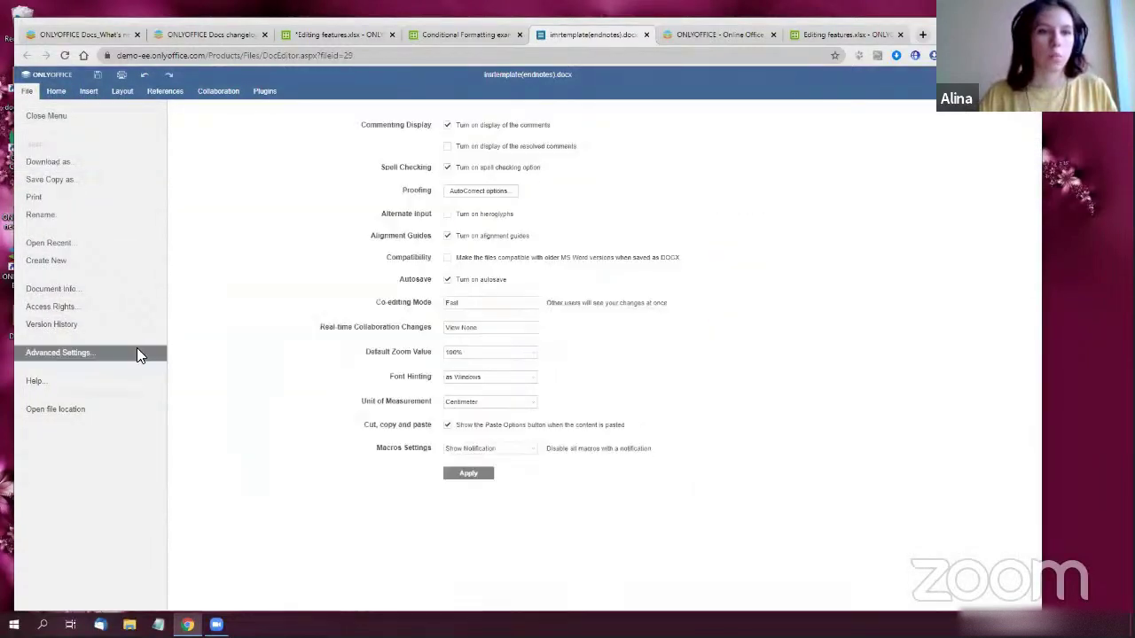
click(470, 449)
click(471, 497)
click(470, 475)
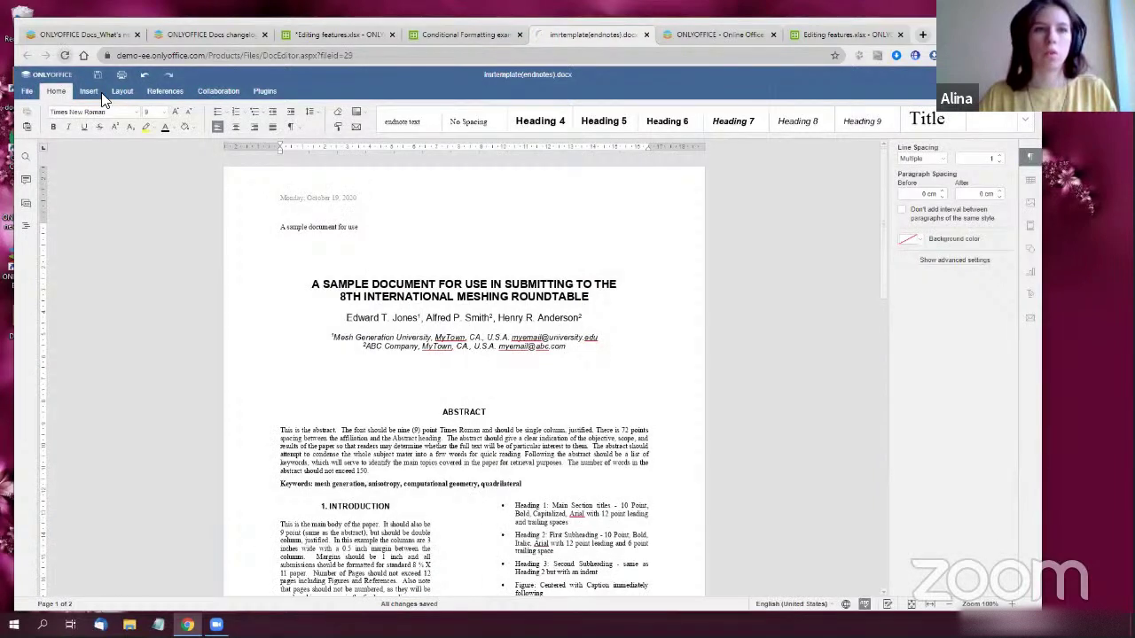
click(58, 53)
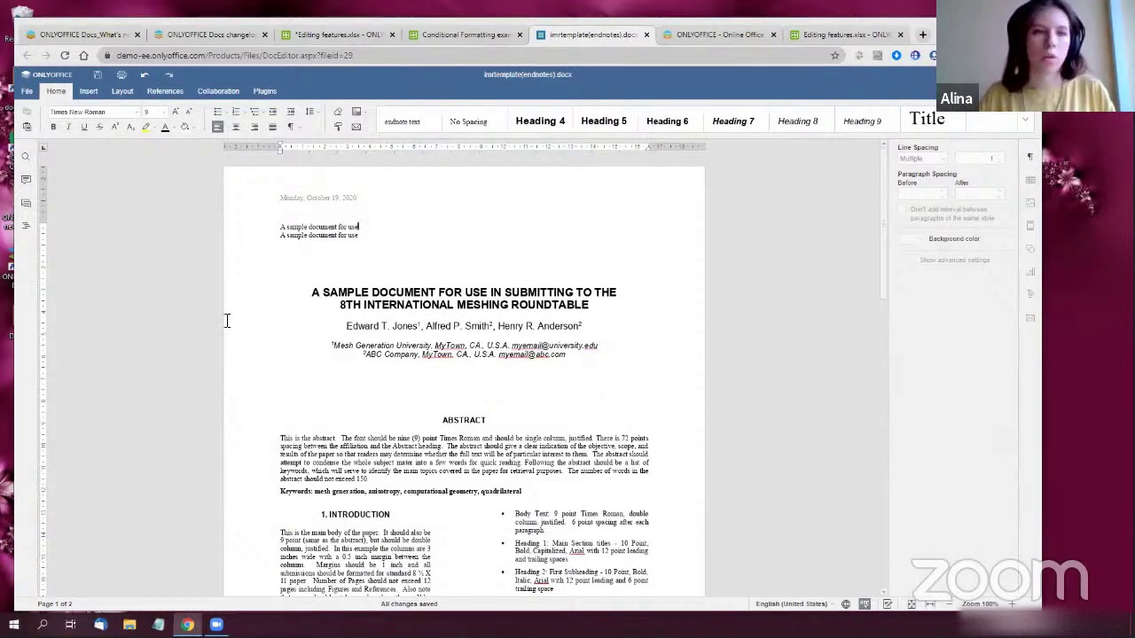
Look through the Math AutoCorrect replacement list in the advanced settings and return to the document
click(28, 92)
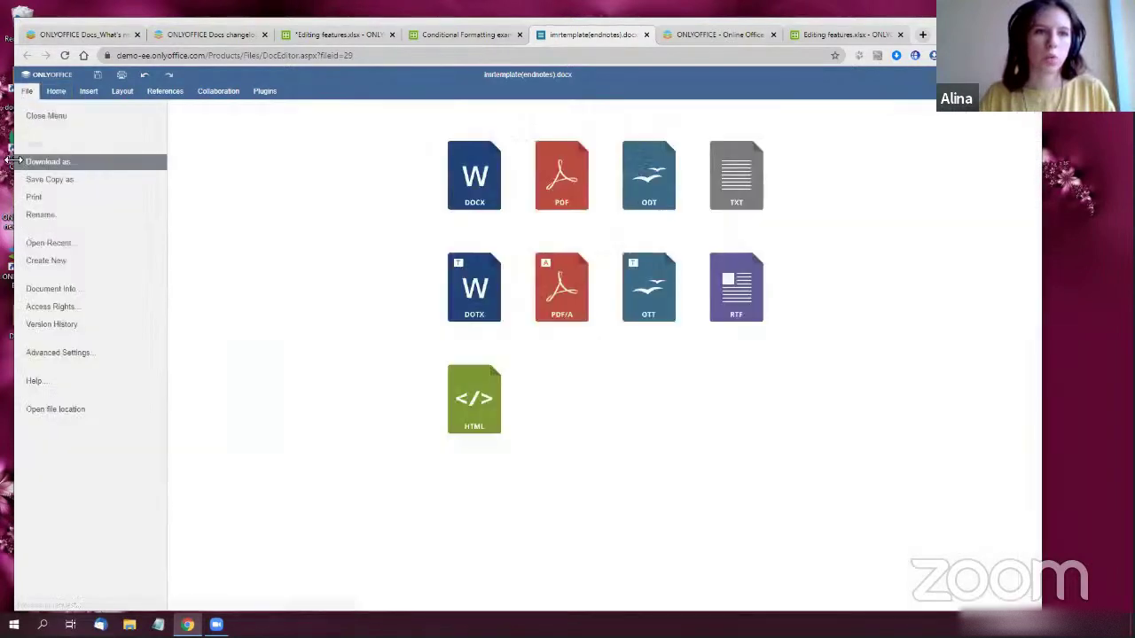
click(74, 362)
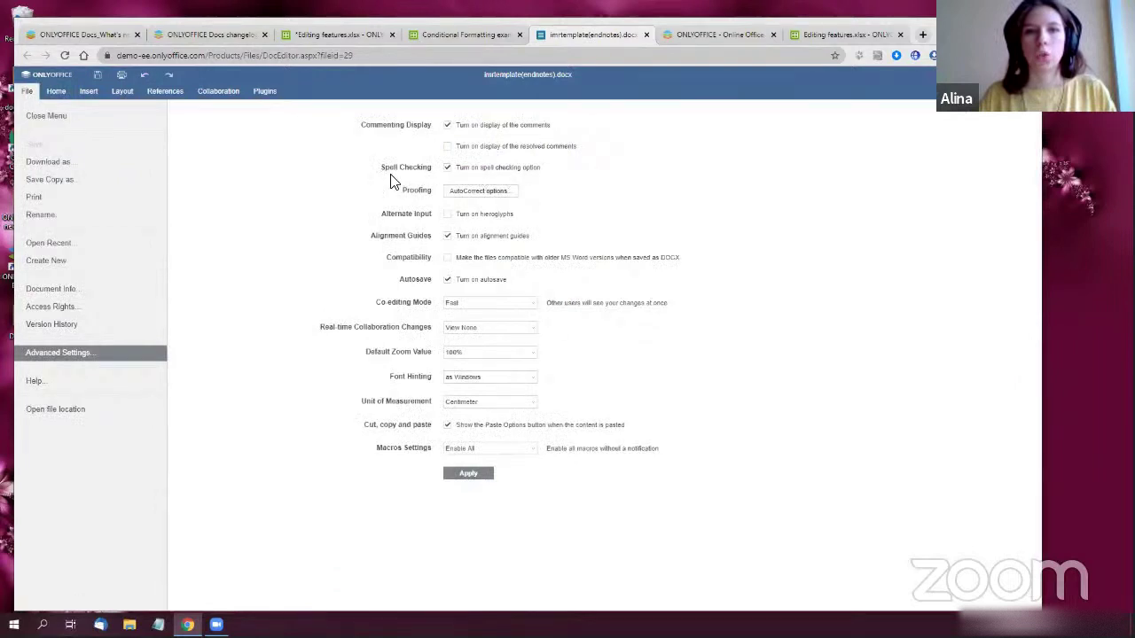
click(462, 194)
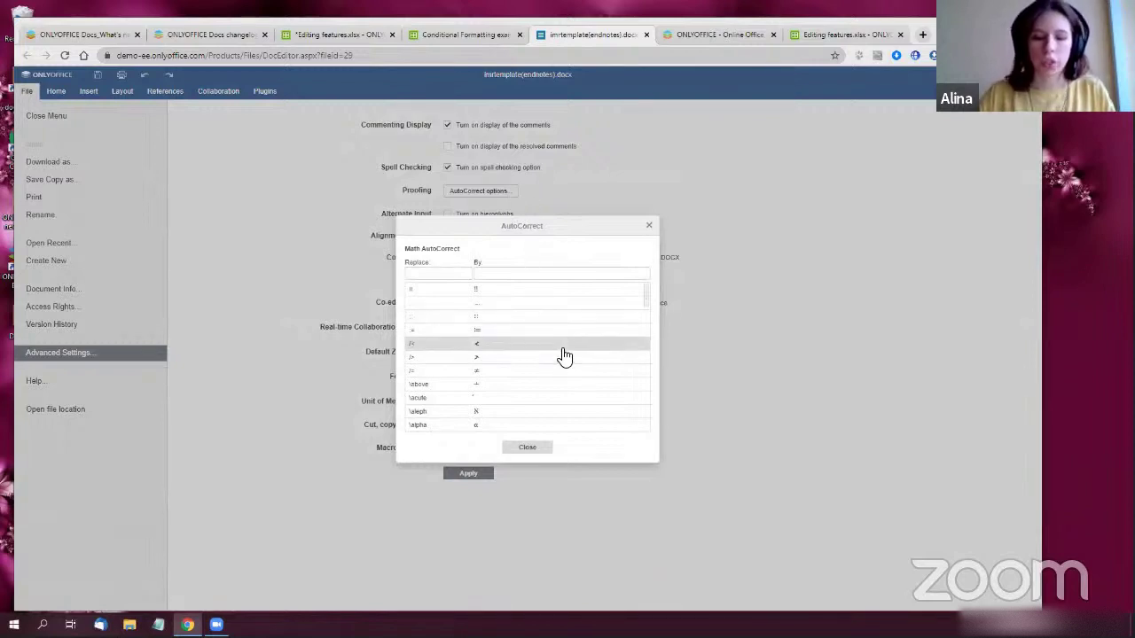
scroll(532, 337, down, 5)
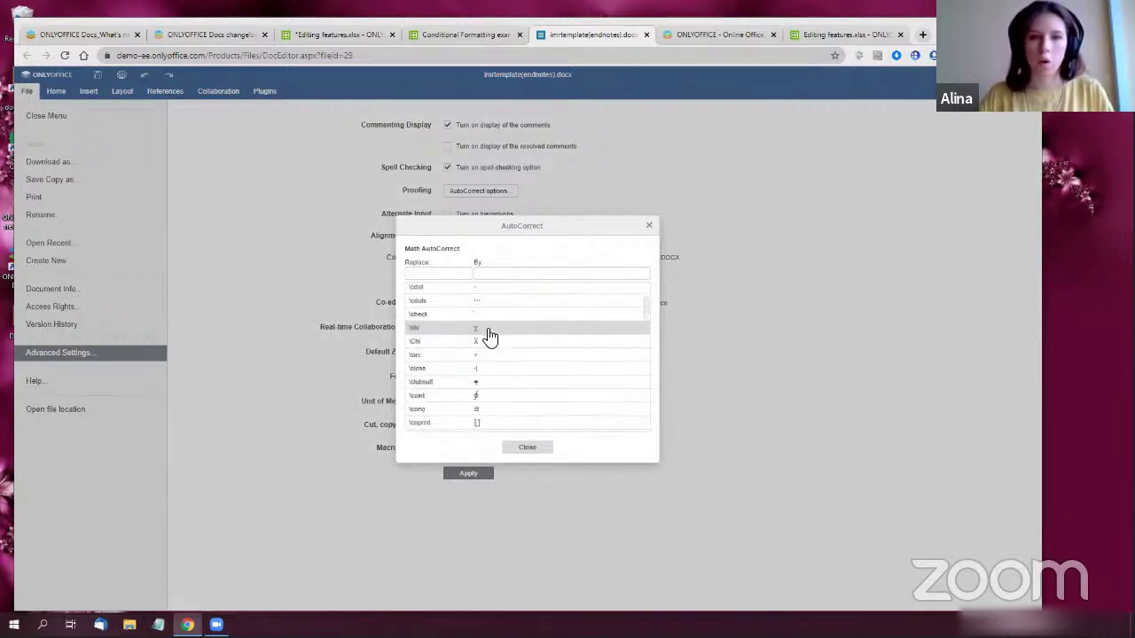
scroll(483, 372, down, 10)
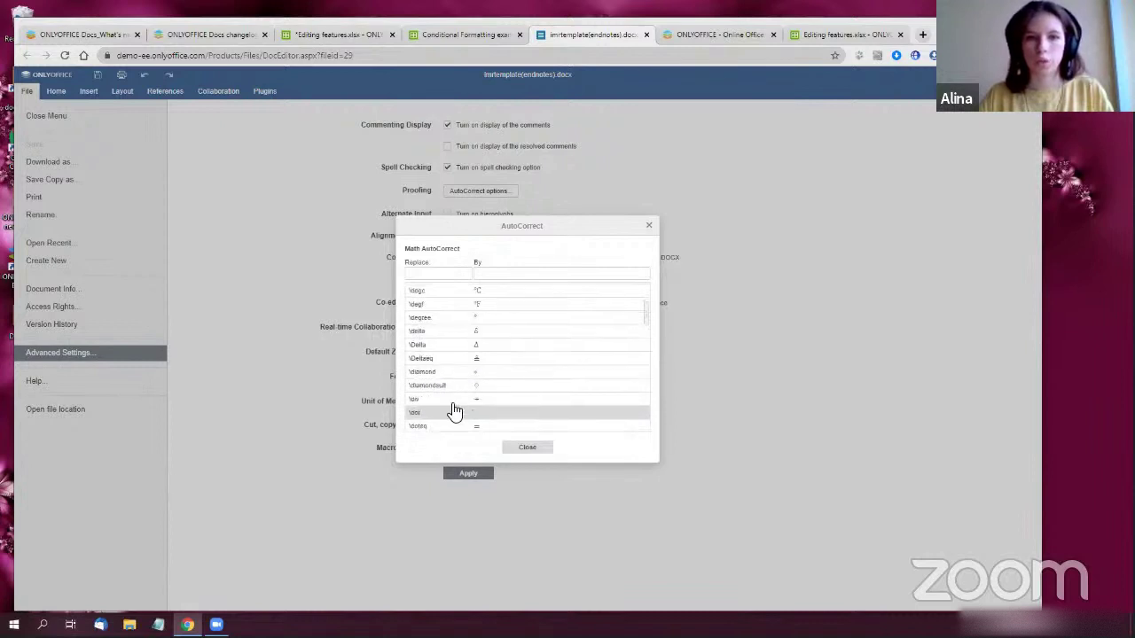
click(649, 227)
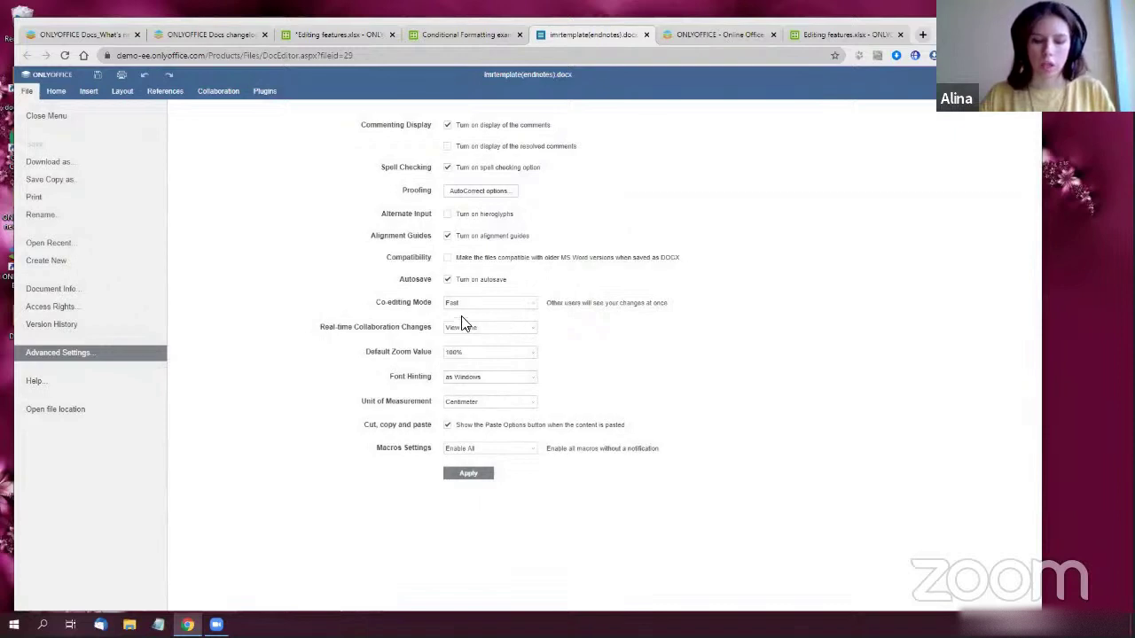
click(58, 88)
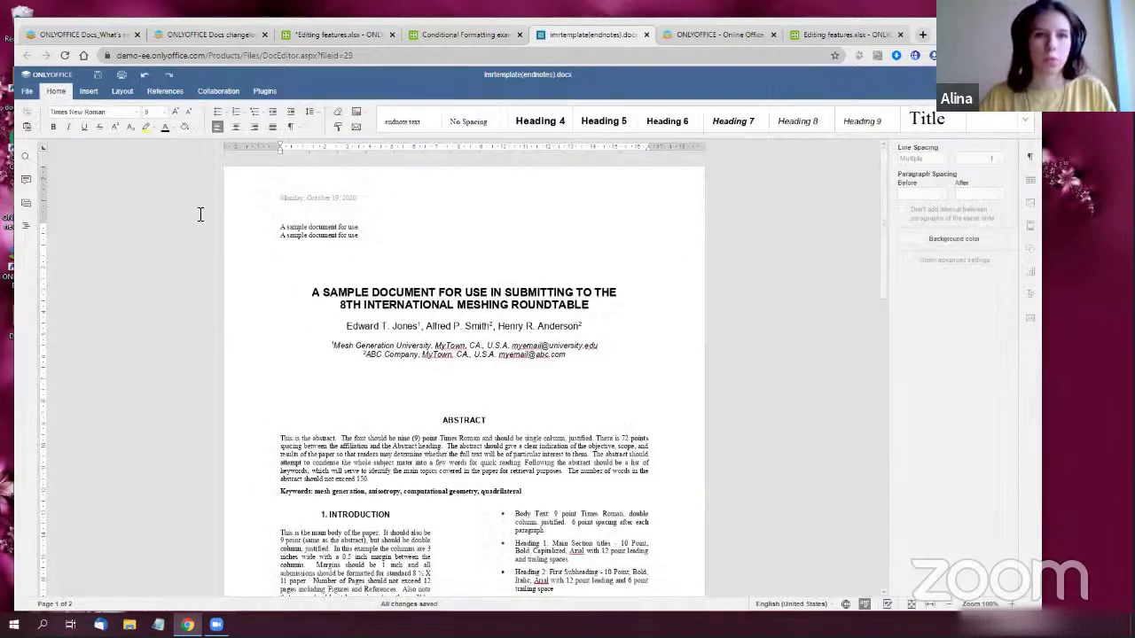
Draw a wide ellipse shape above the document title, beside the header date and the inserted sample text
click(369, 228)
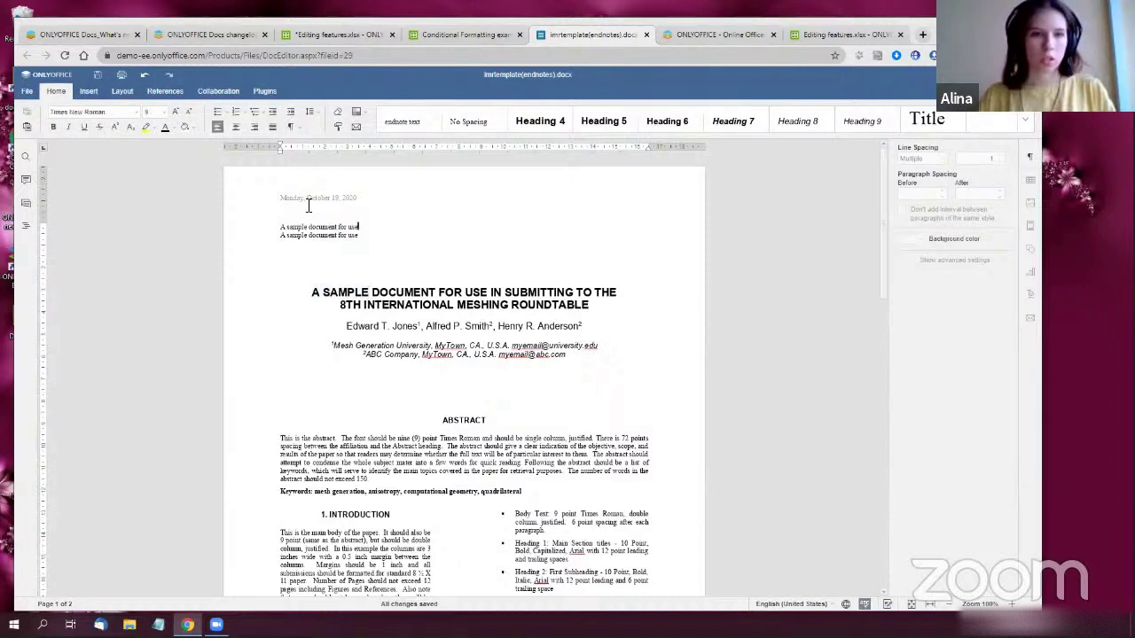
click(90, 92)
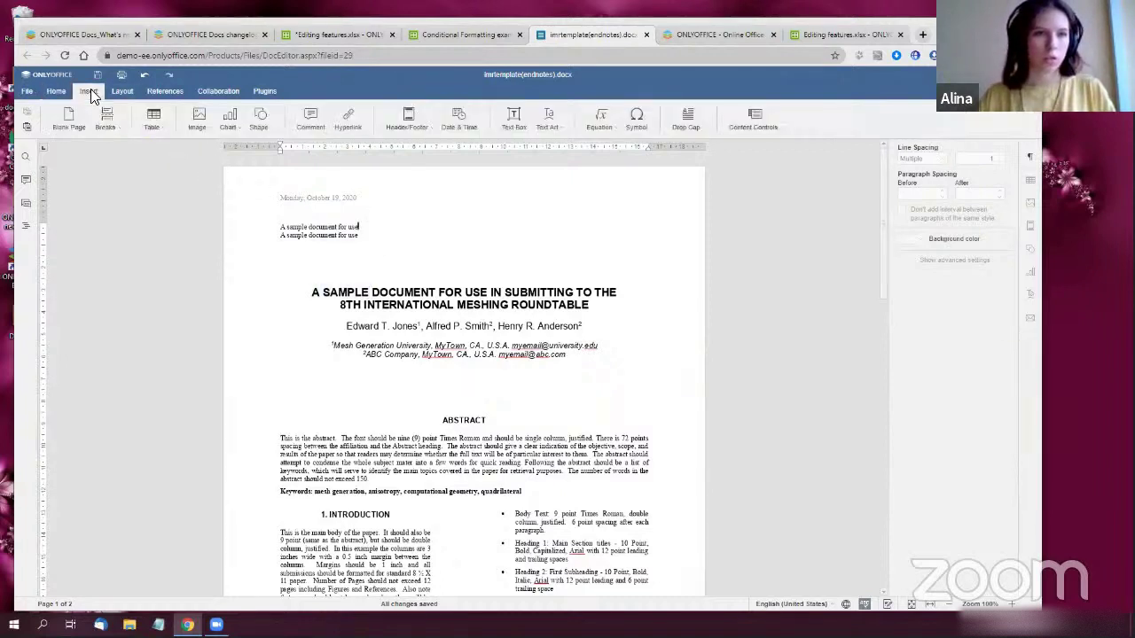
click(259, 120)
mouse_move(284, 146)
click(390, 160)
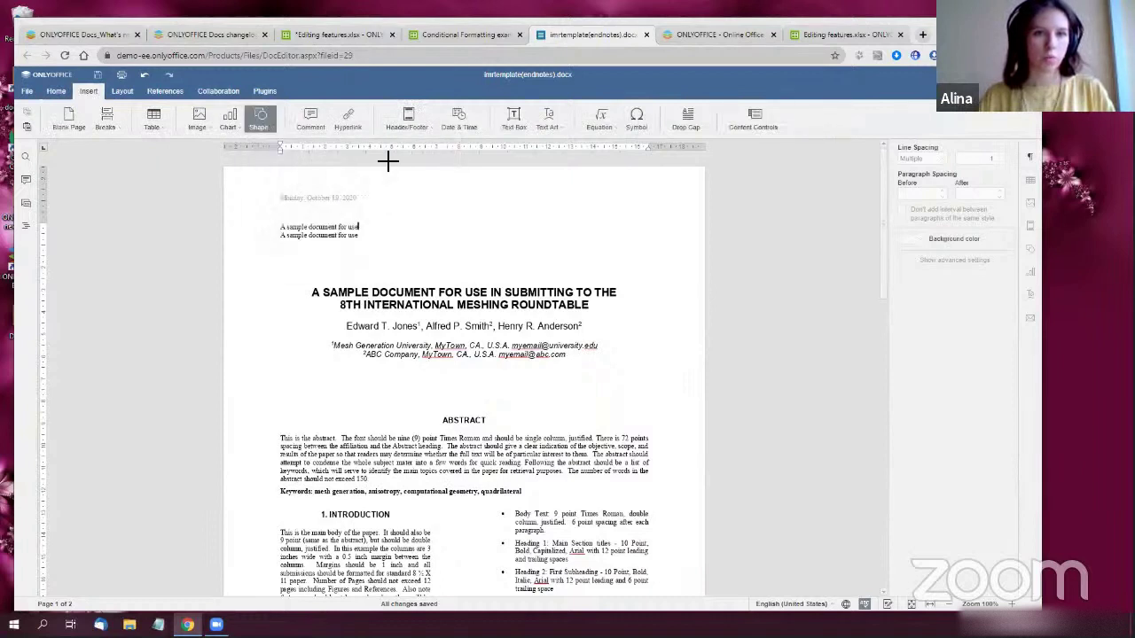
drag(401, 187, 626, 280)
Add the text "Hello" inside the ellipse and increase its font size by four increments
click(510, 231)
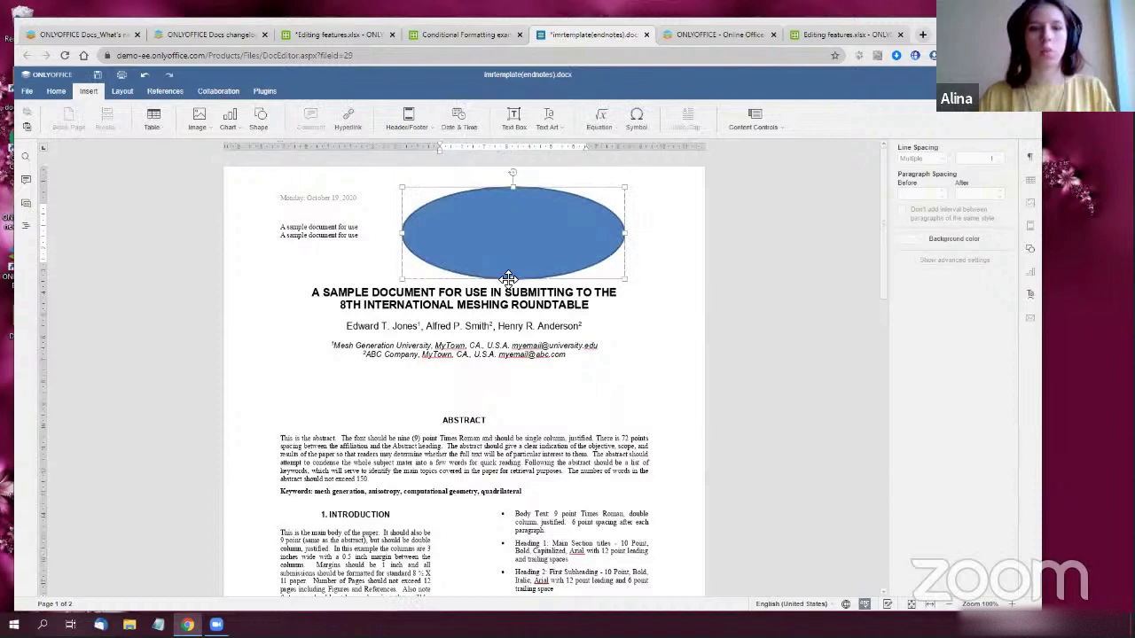
text(Hell)
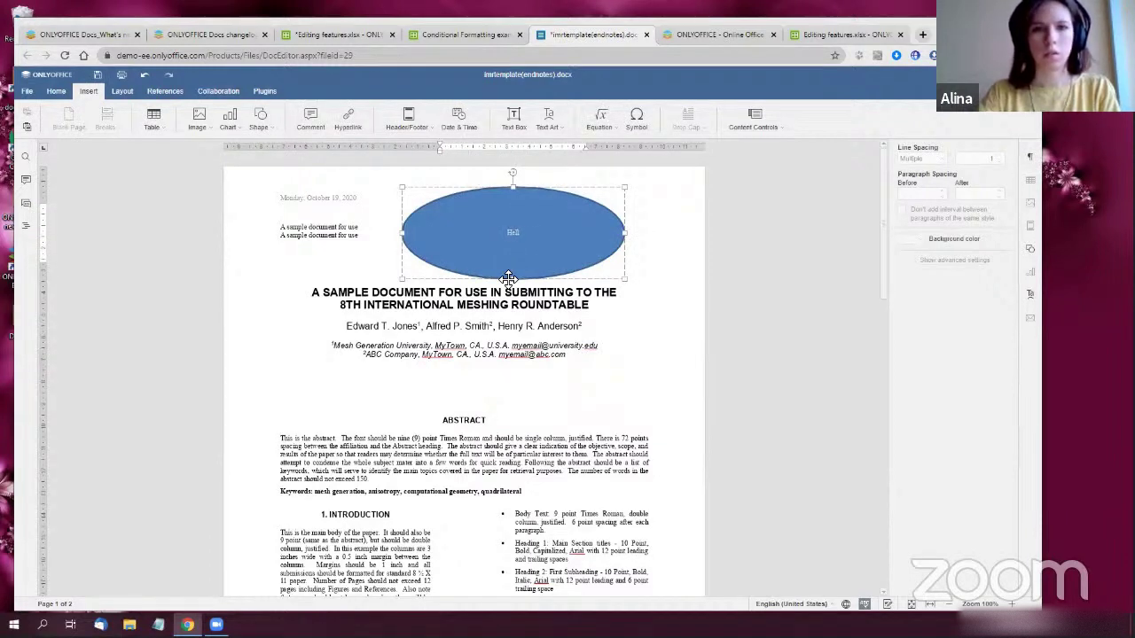
text(o)
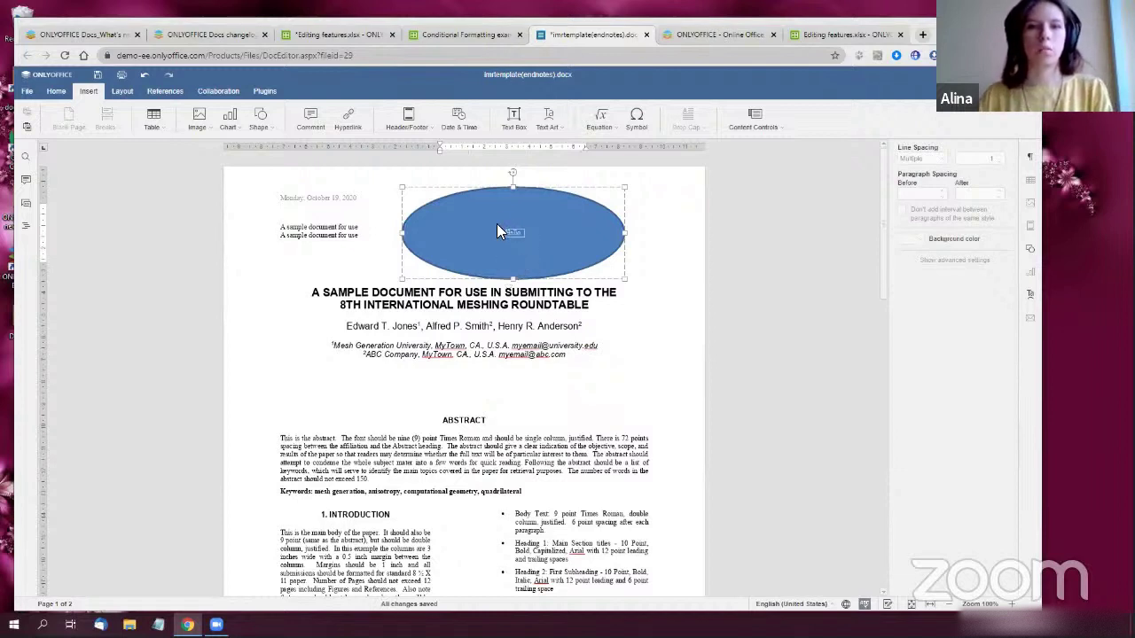
key(ctrl+bracketright)
key(ctrl+bracketright)
key(ctrl+bracketright)
key(ctrl+bracketright)
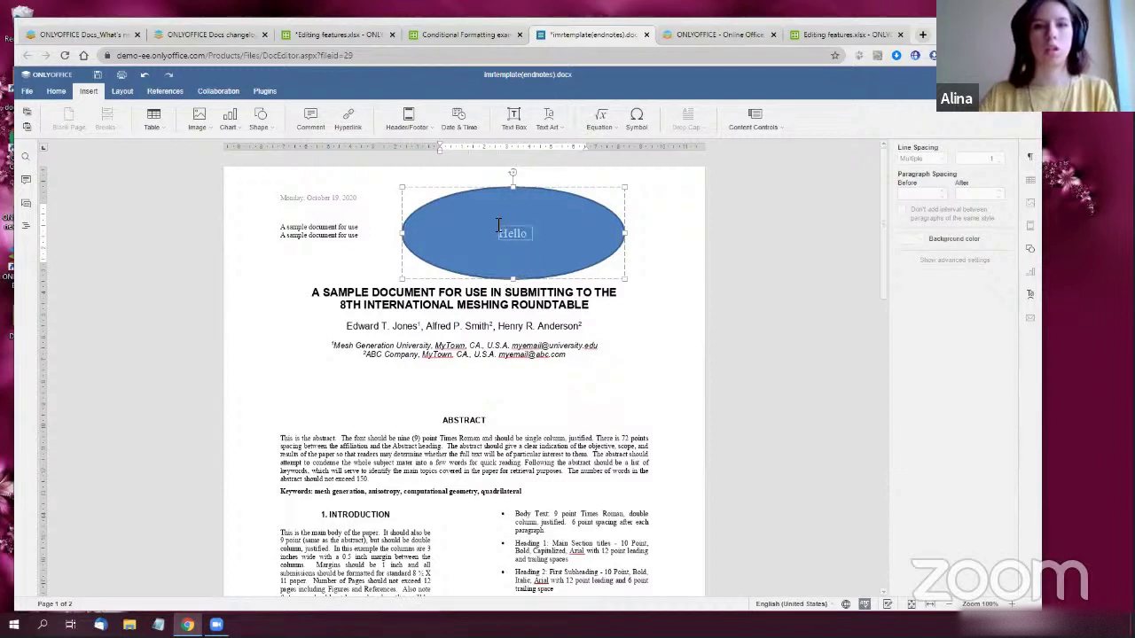
Turn on the "Resize shape to fit text" AutoFit option in the ellipse's advanced settings
right_click(594, 221)
click(645, 393)
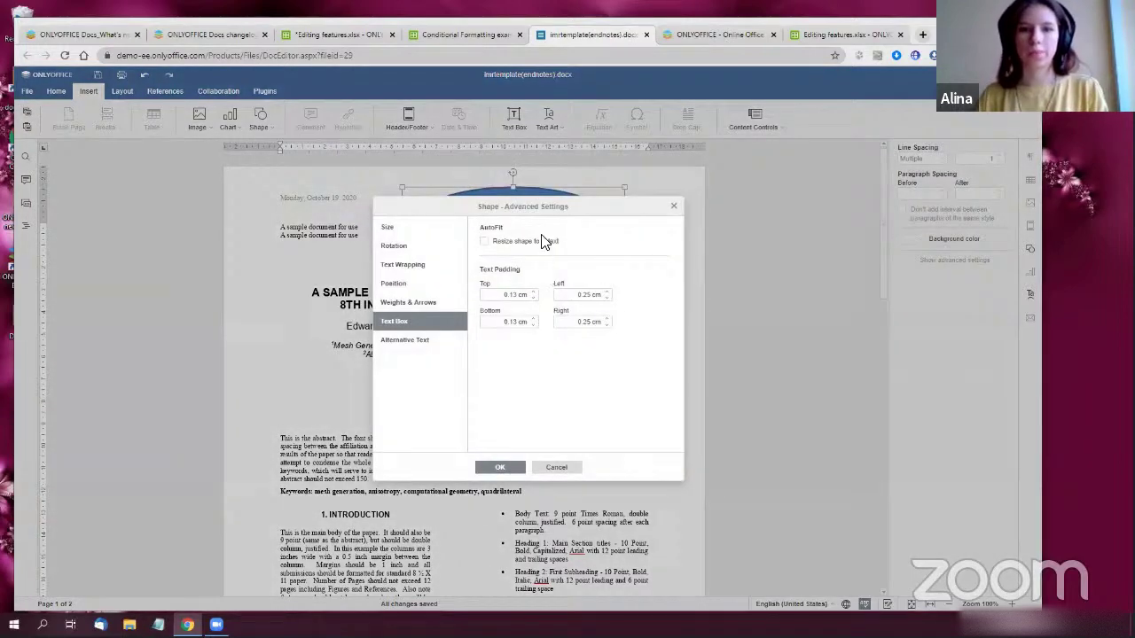
drag(534, 205, 785, 144)
click(784, 187)
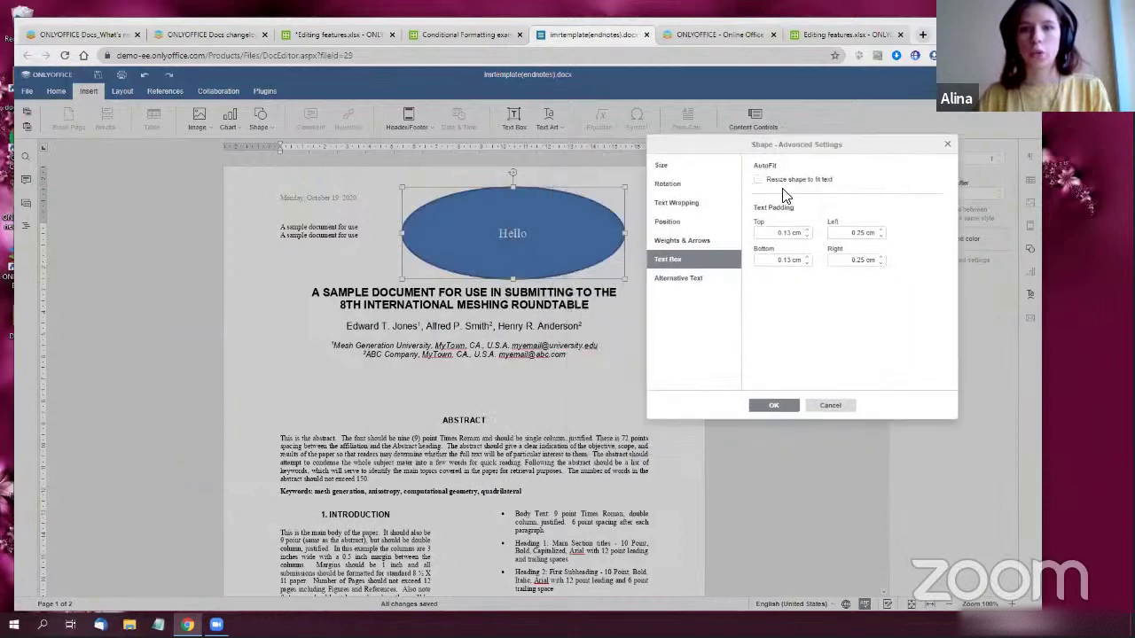
click(773, 406)
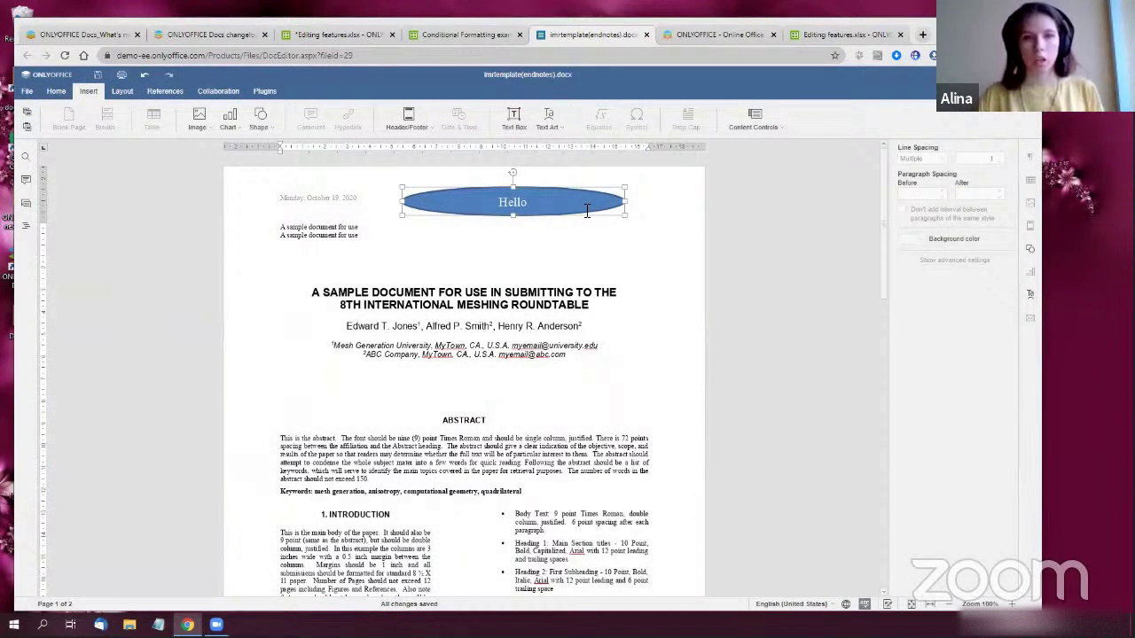
Switch to the Docs Workshop slides.pptx presentation and show the closing "THANK YOU!" slide as a slideshow
scroll(546, 188, down, 1)
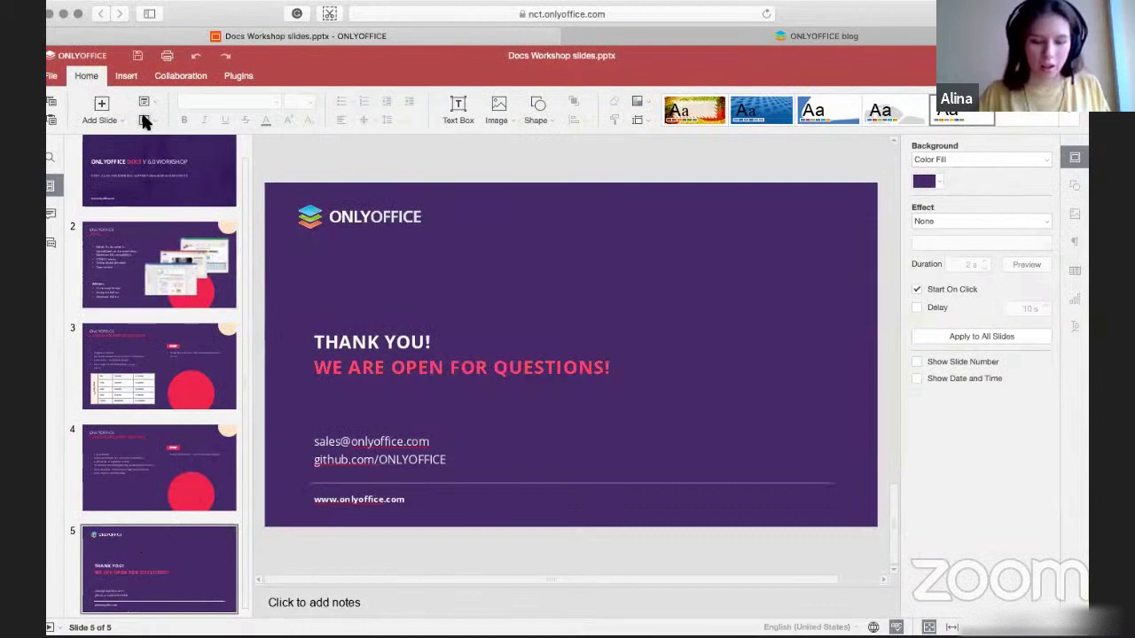
key(ctrl+F5)
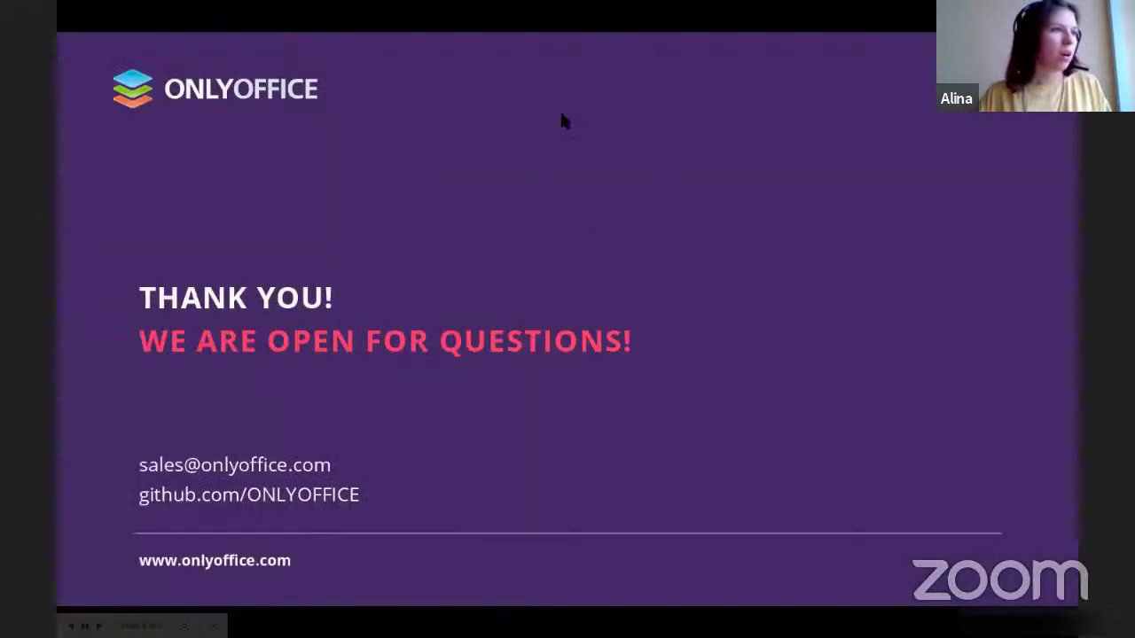